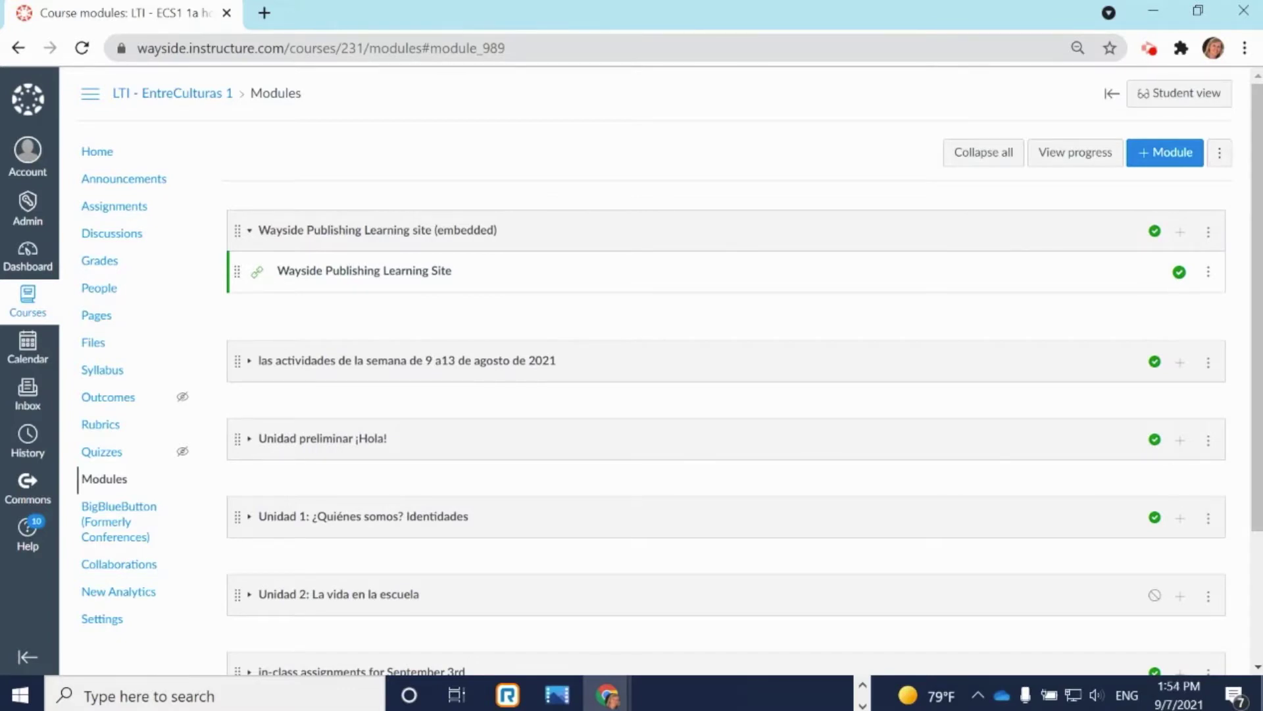
Open the EntreCulturas 1 teacher's FlexText from the embedded Learning Site and open the related task for Actividad 19 (pág. 107) in Unidad 2.
{"action": "left_click", "coordinate": [431, 271]}
{"action": "left_click", "coordinate": [701, 497]}
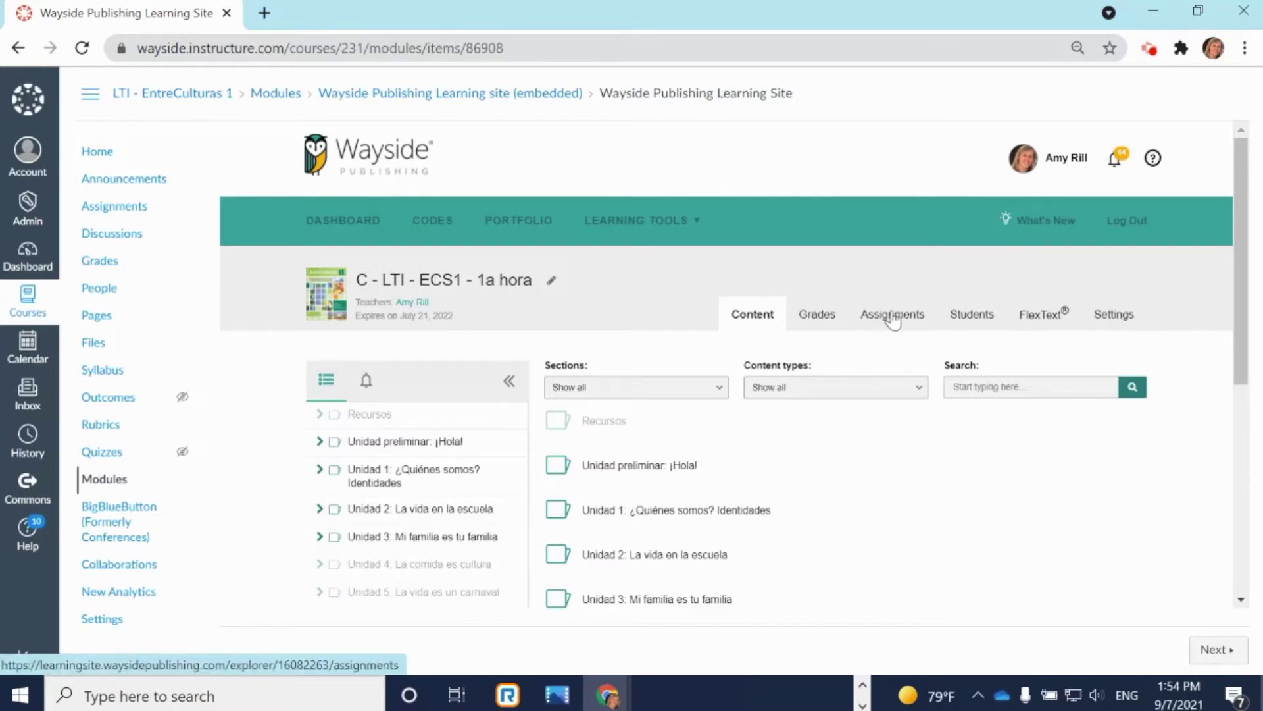
{"action": "left_click", "coordinate": [1043, 316]}
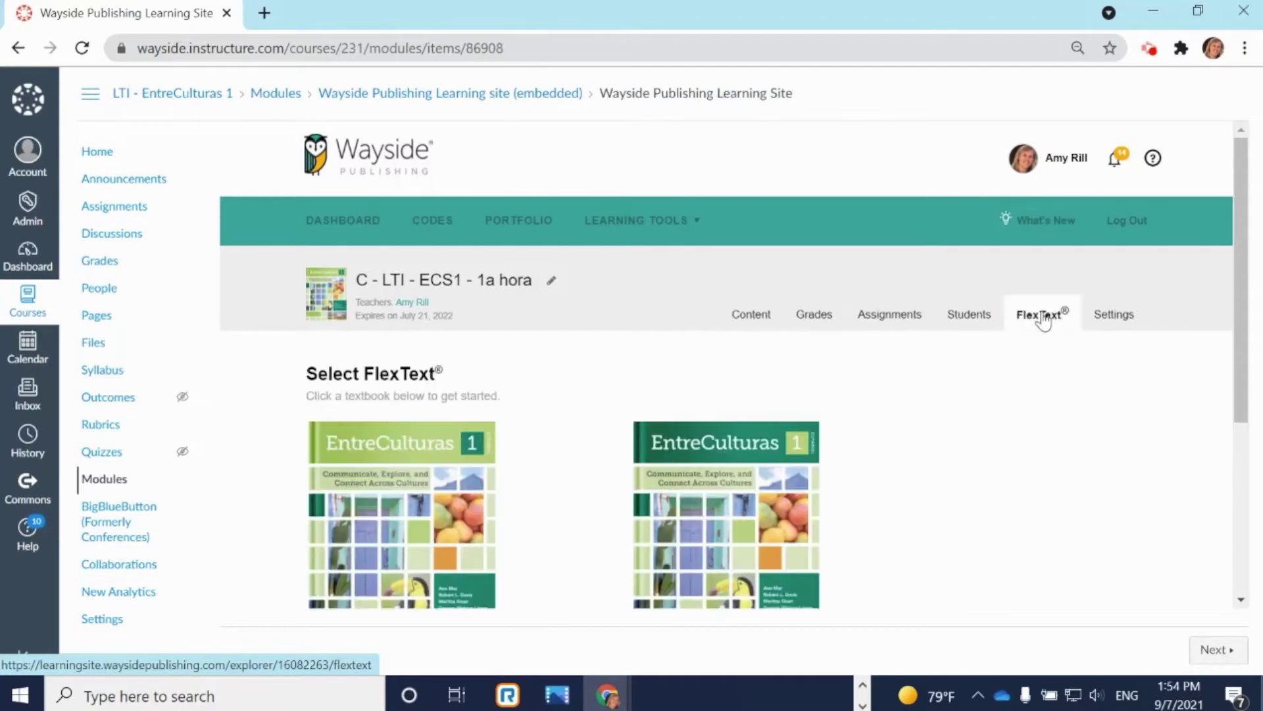
{"action": "left_click", "coordinate": [766, 516]}
{"action": "left_click_drag", "start_coordinate": [1241, 171], "coordinate": [1242, 245]}
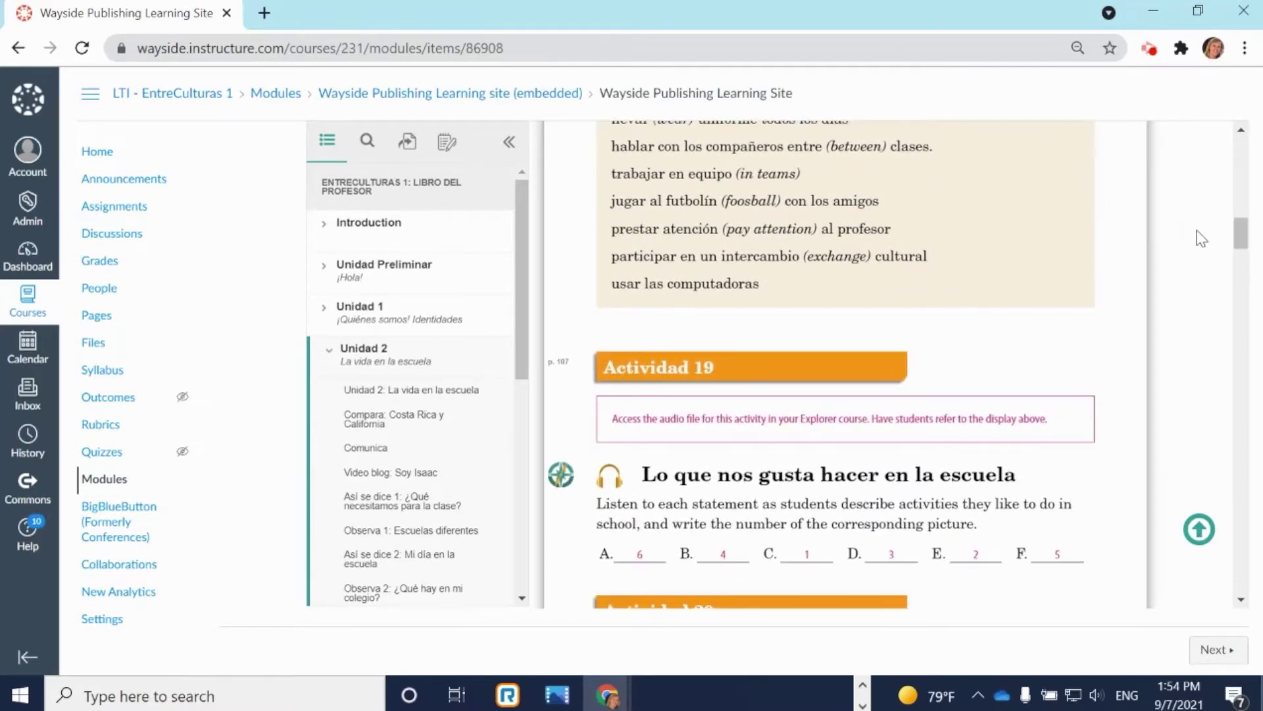
{"action": "left_click", "coordinate": [563, 480]}
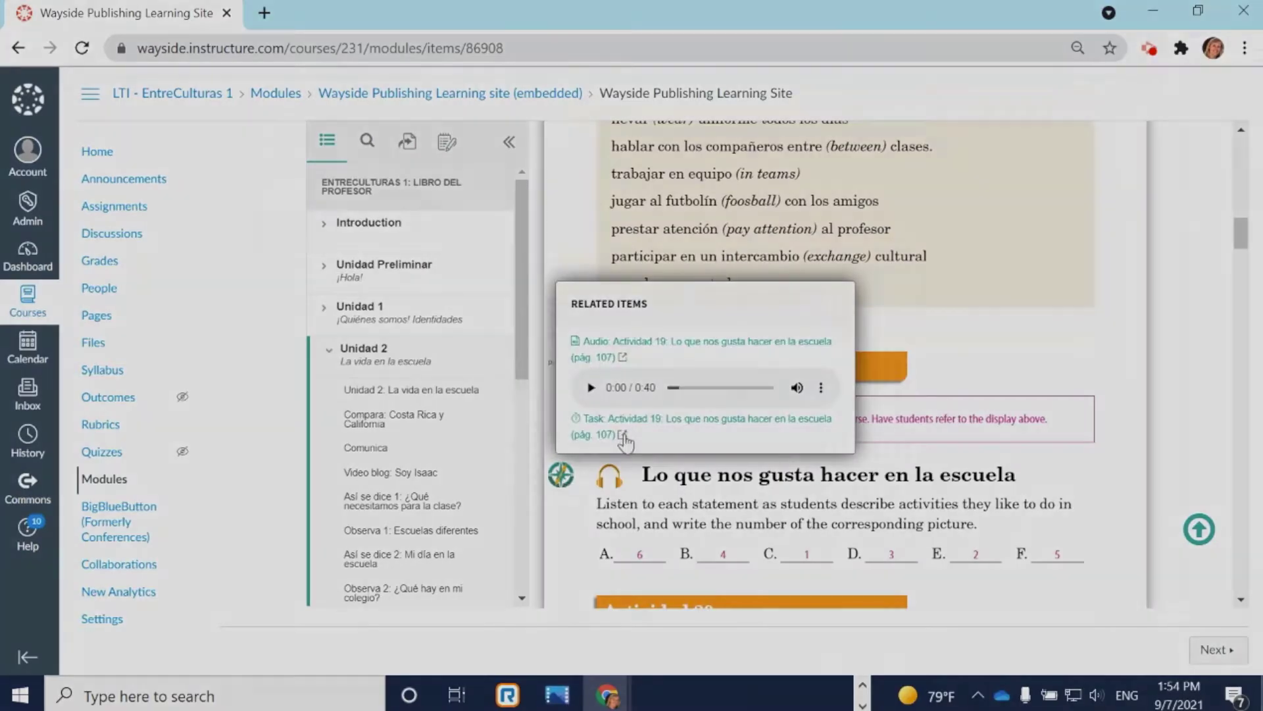
{"action": "left_click", "coordinate": [620, 434]}
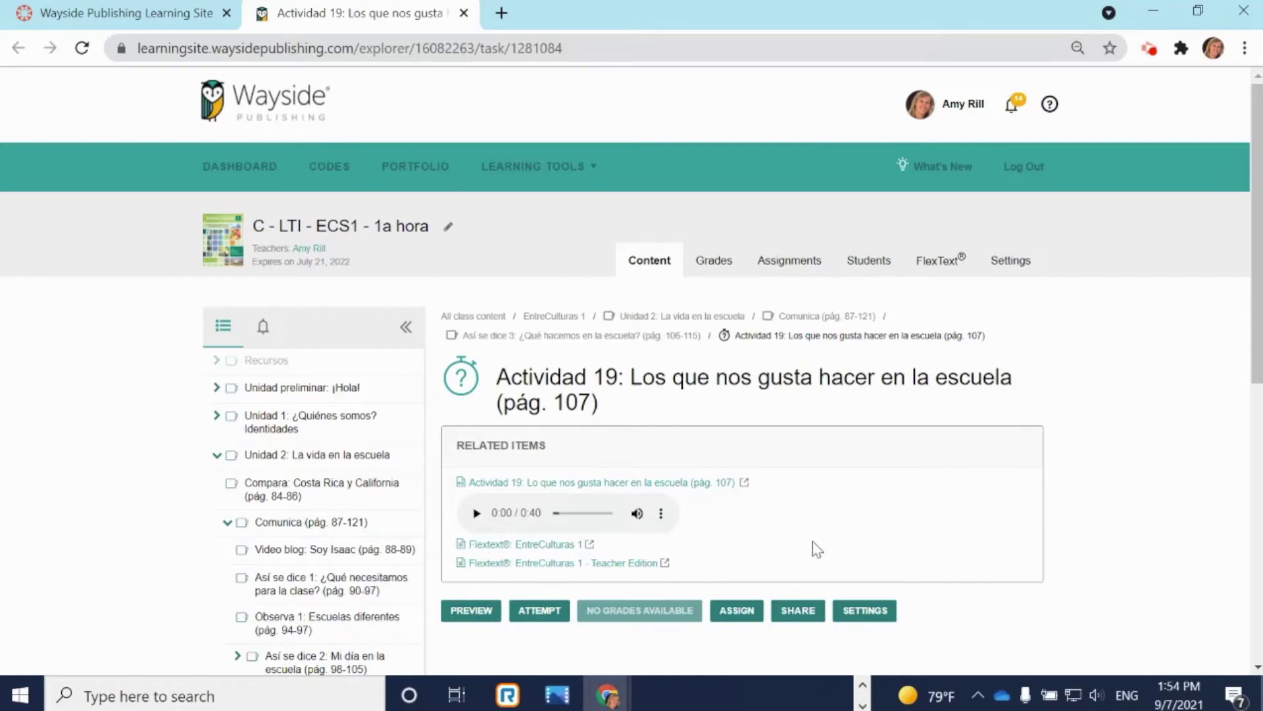
Assign the Actividad 19 task to all students in C - LTI - ECS1 - 1a hora, due September 8, 2021.
{"action": "left_click", "coordinate": [739, 606]}
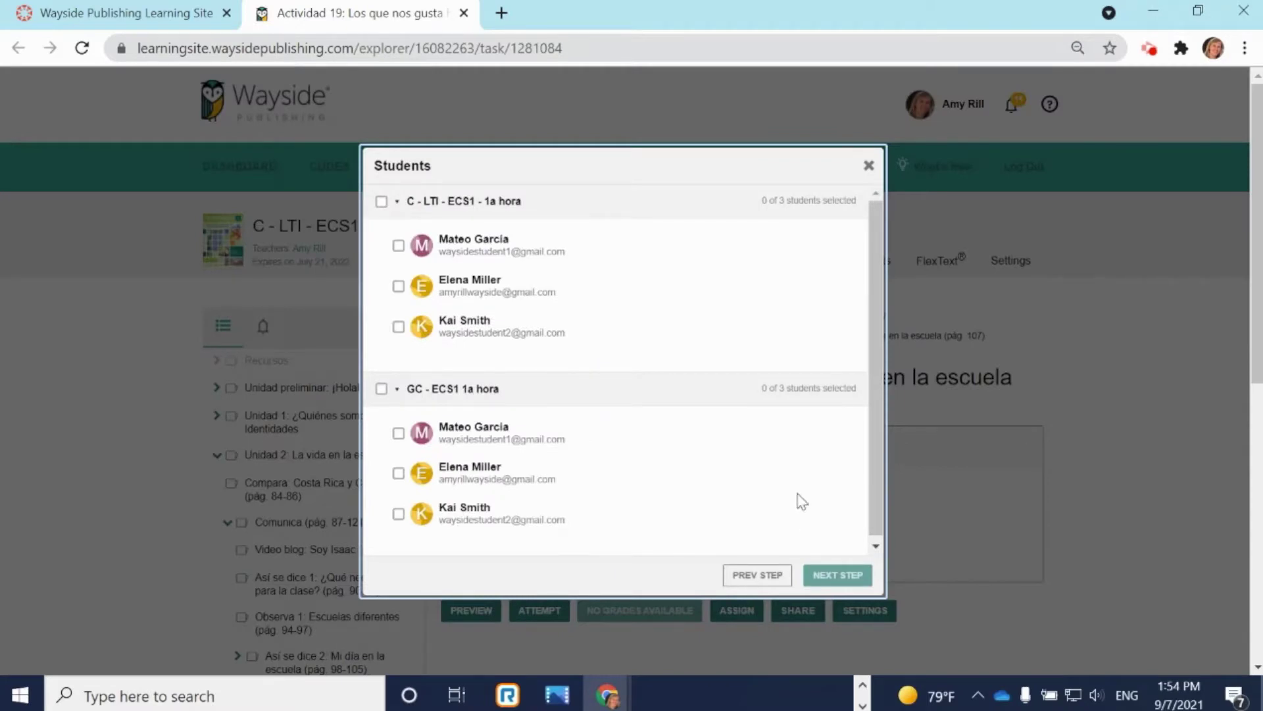
{"action": "left_click", "coordinate": [381, 200]}
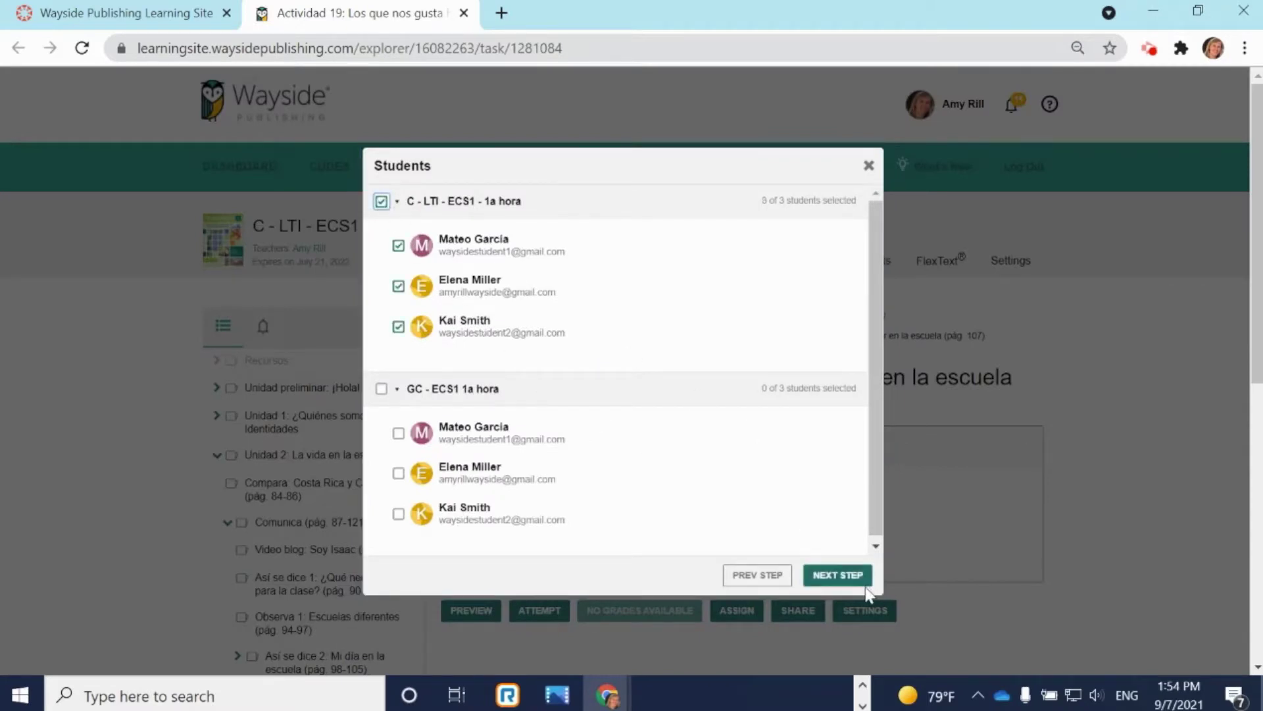
{"action": "left_click", "coordinate": [839, 577]}
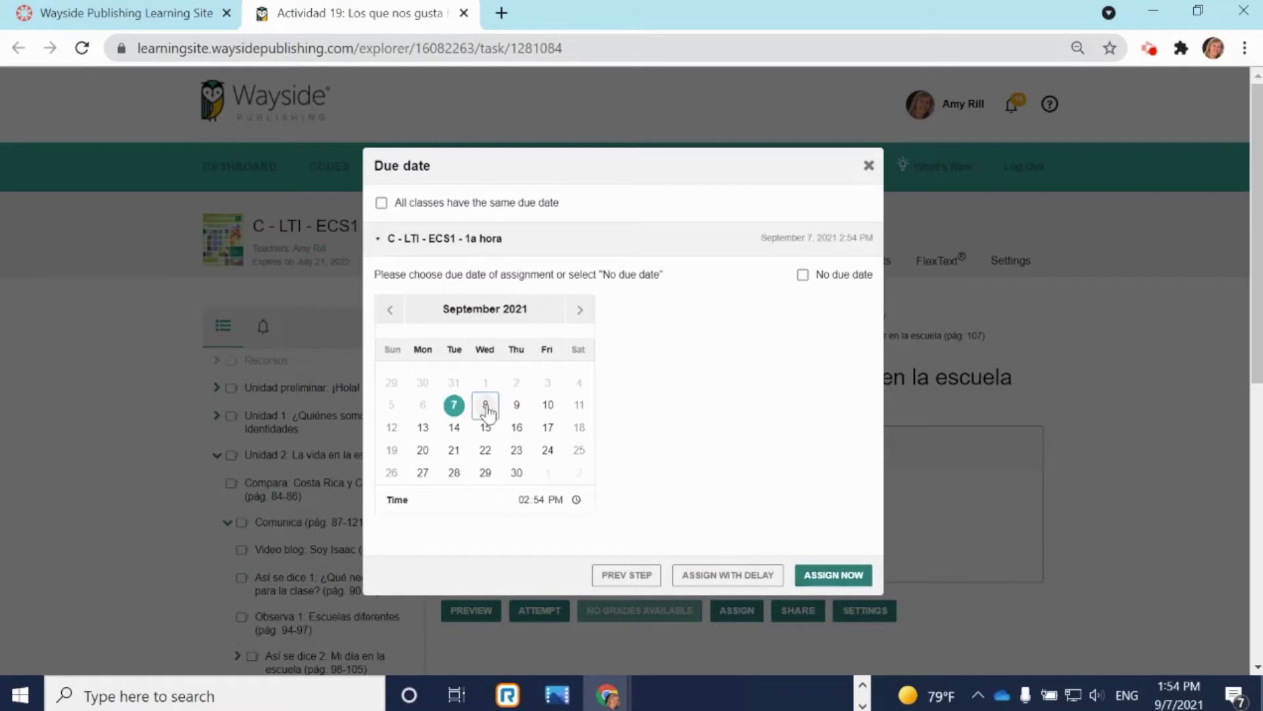
{"action": "left_click", "coordinate": [485, 405]}
{"action": "left_click", "coordinate": [852, 578]}
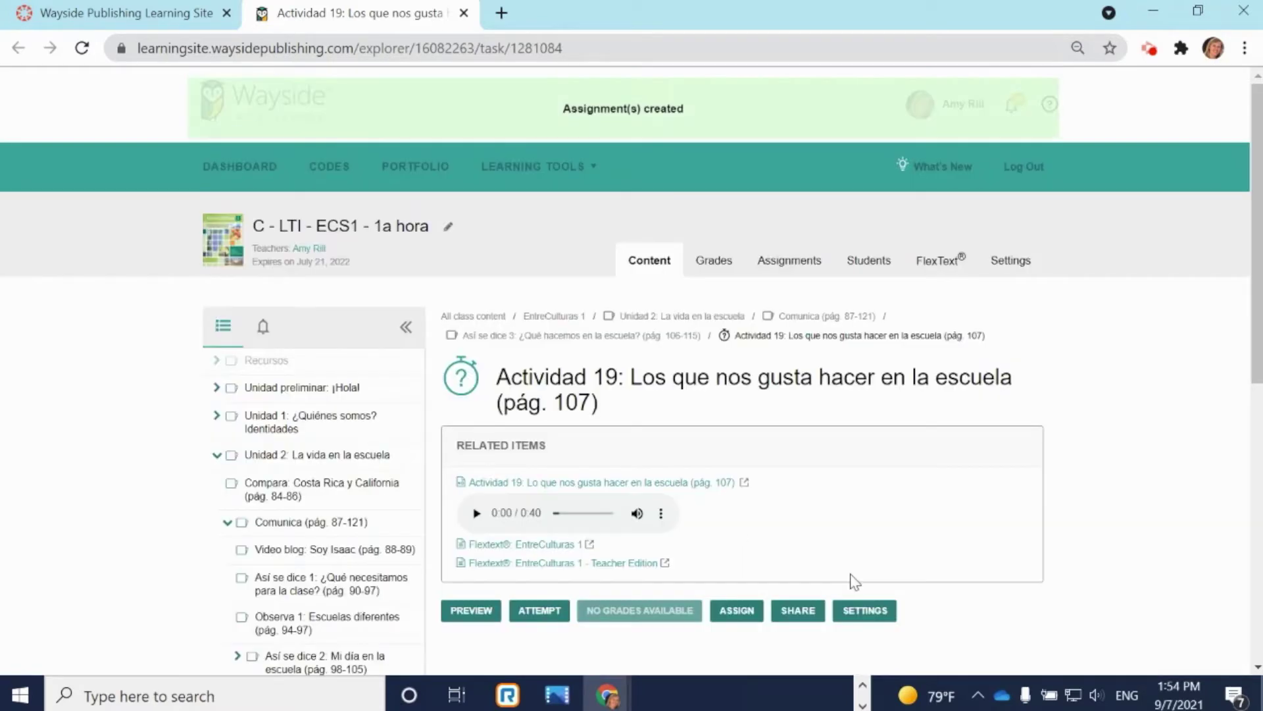
Add a new assignment with Extensión 8, 9 and 10 from Así se dice 3, under Comunica in Unidad 2.
{"action": "left_click", "coordinate": [791, 263]}
{"action": "left_click", "coordinate": [971, 334]}
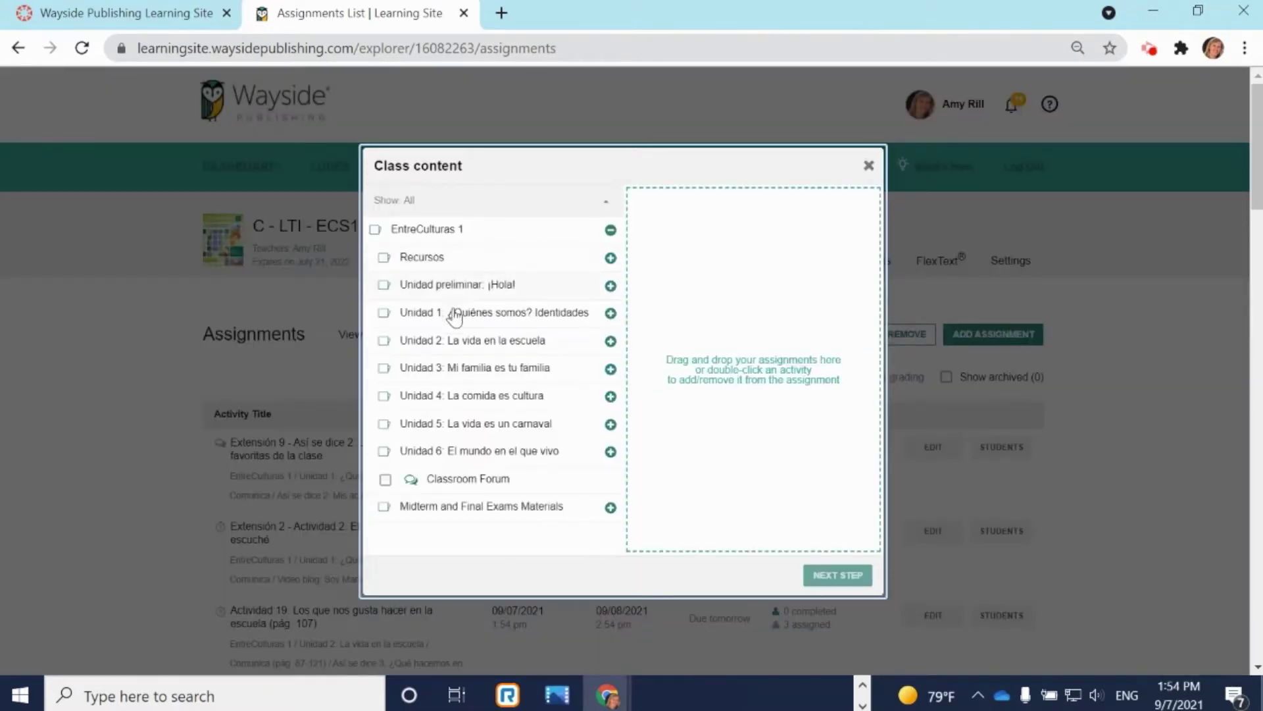
{"action": "left_click", "coordinate": [454, 342]}
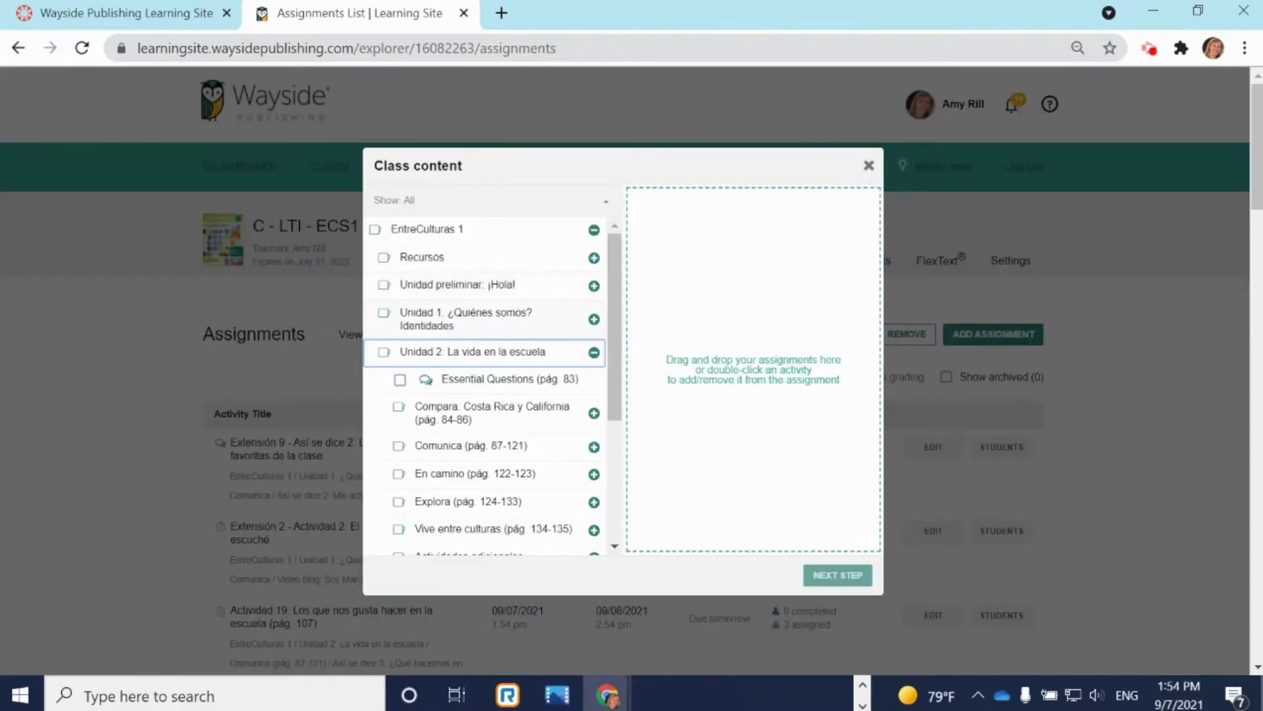
{"action": "left_click", "coordinate": [474, 448]}
{"action": "scroll", "coordinate": [614, 282], "scroll_direction": "down", "scroll_amount": 5}
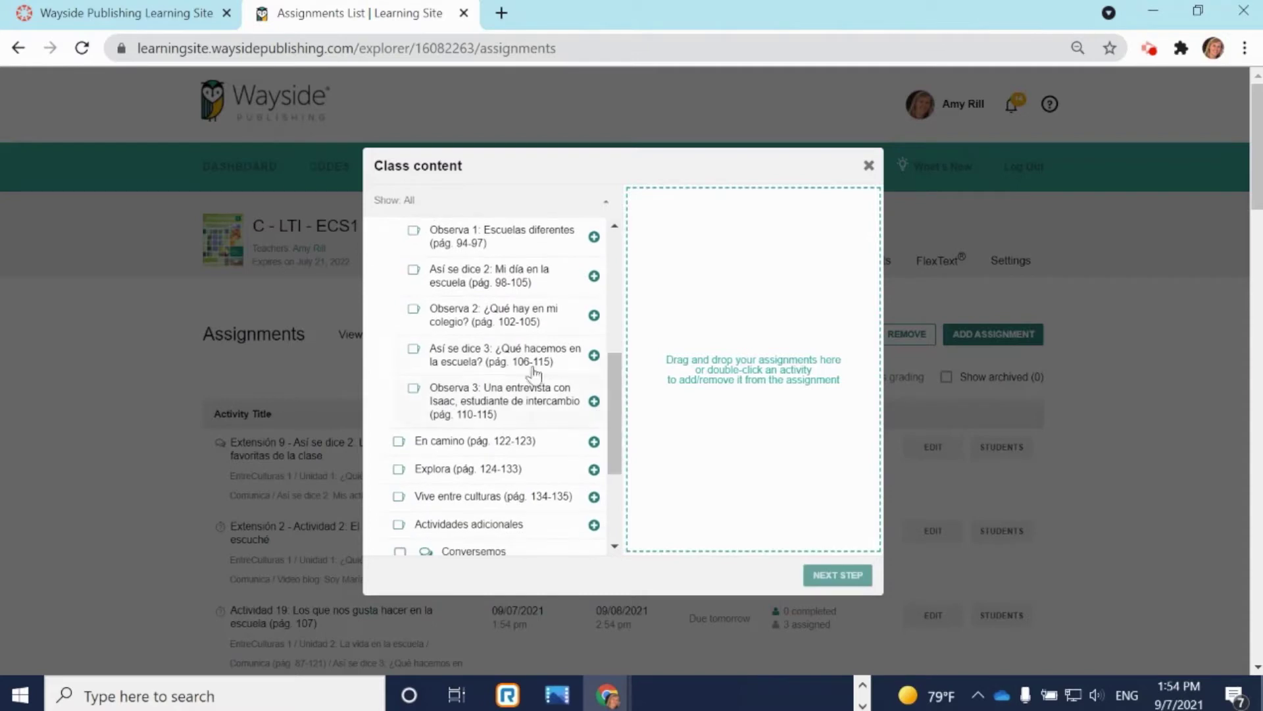
{"action": "left_click", "coordinate": [508, 356]}
{"action": "left_click_drag", "start_coordinate": [612, 304], "coordinate": [613, 431]}
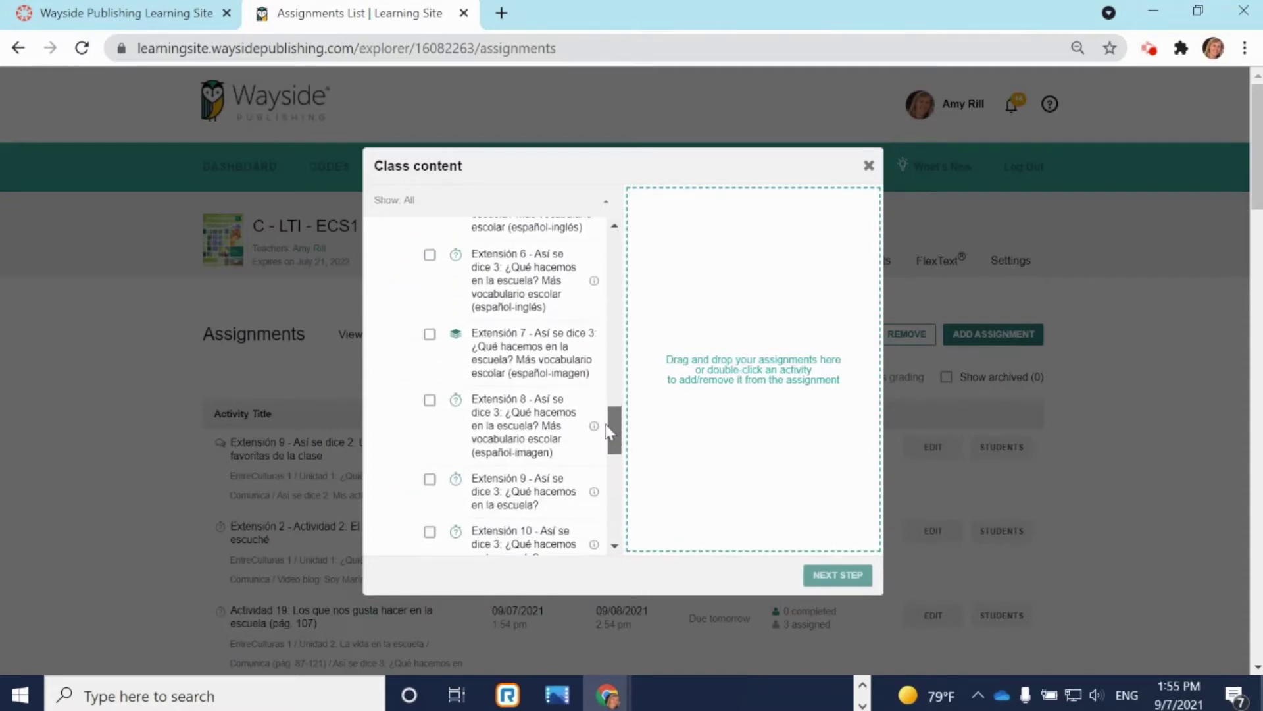
{"action": "left_click", "coordinate": [429, 399]}
{"action": "left_click", "coordinate": [429, 478]}
{"action": "left_click", "coordinate": [430, 531]}
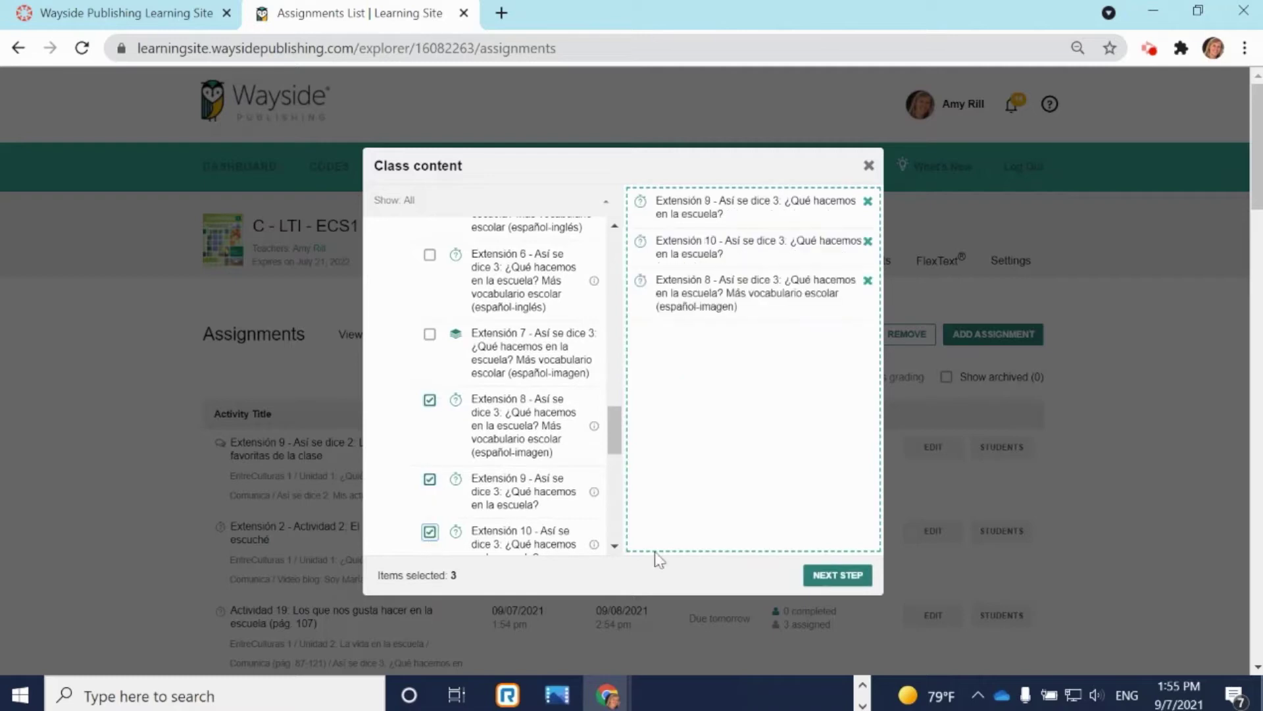
Assign the selected activities to the whole C - LTI - ECS1 - 1a hora class immediately, with September 8, 2021 as due date.
{"action": "left_click", "coordinate": [827, 577]}
{"action": "left_click", "coordinate": [381, 201]}
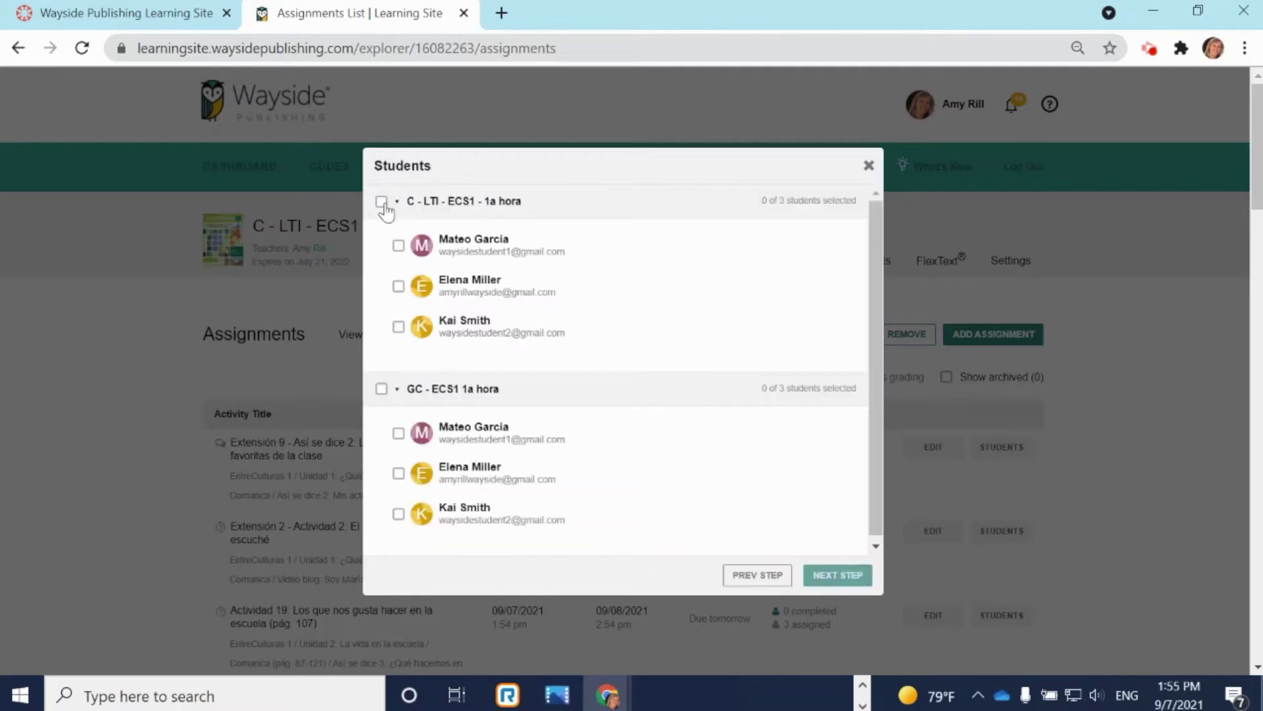
{"action": "left_click", "coordinate": [836, 576]}
{"action": "left_click", "coordinate": [485, 404]}
{"action": "left_click", "coordinate": [819, 574]}
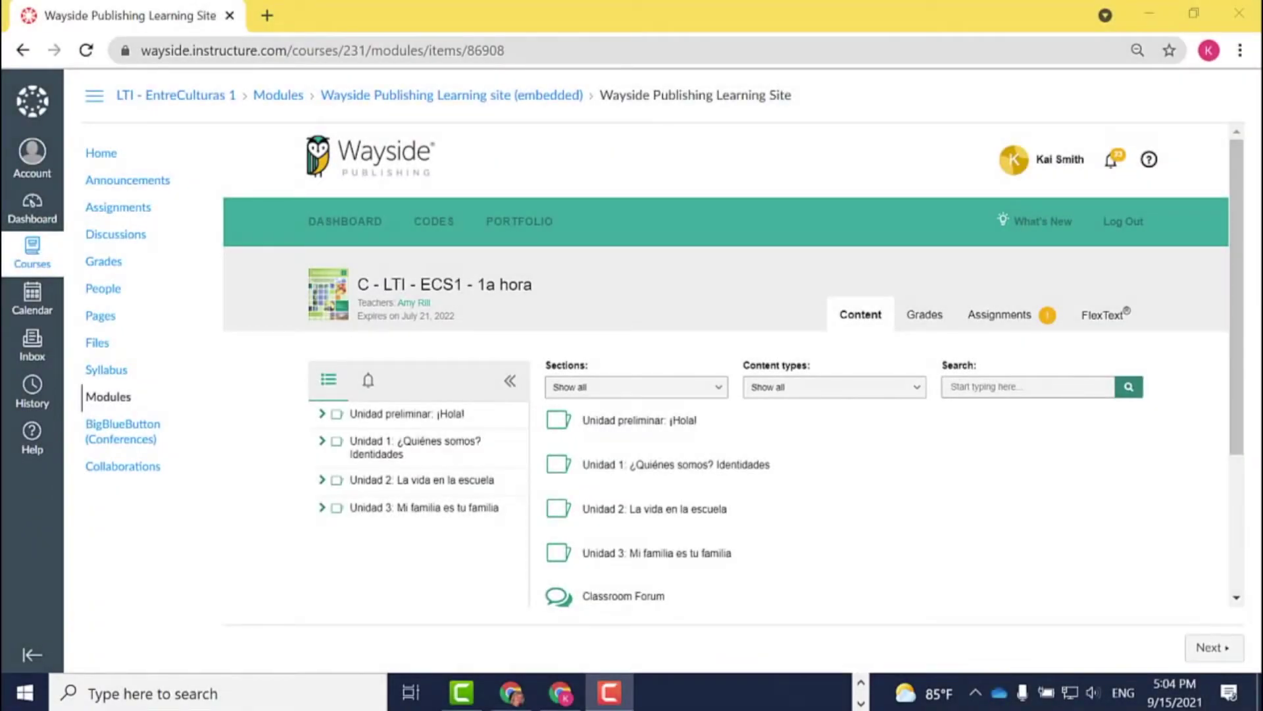
In the student's account, check the notifications and review the class assignments on the September 2021 calendar.
{"action": "left_click", "coordinate": [1108, 170]}
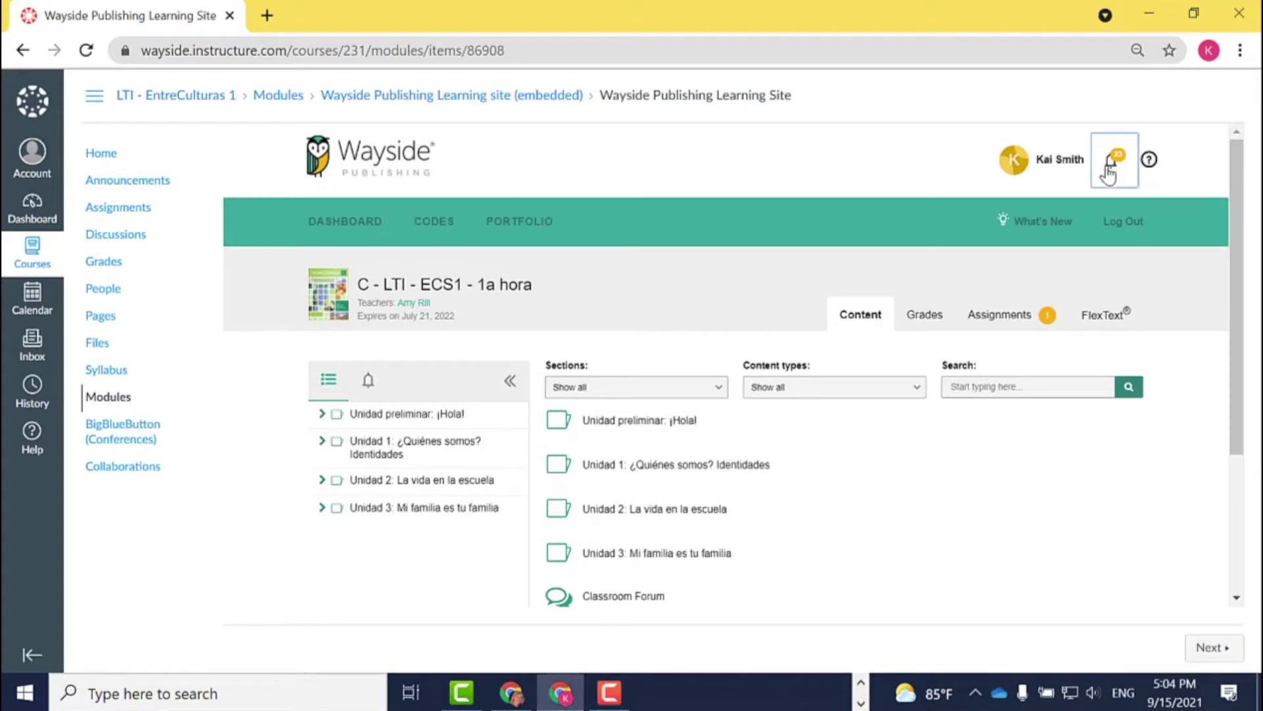
{"action": "left_click", "coordinate": [889, 167]}
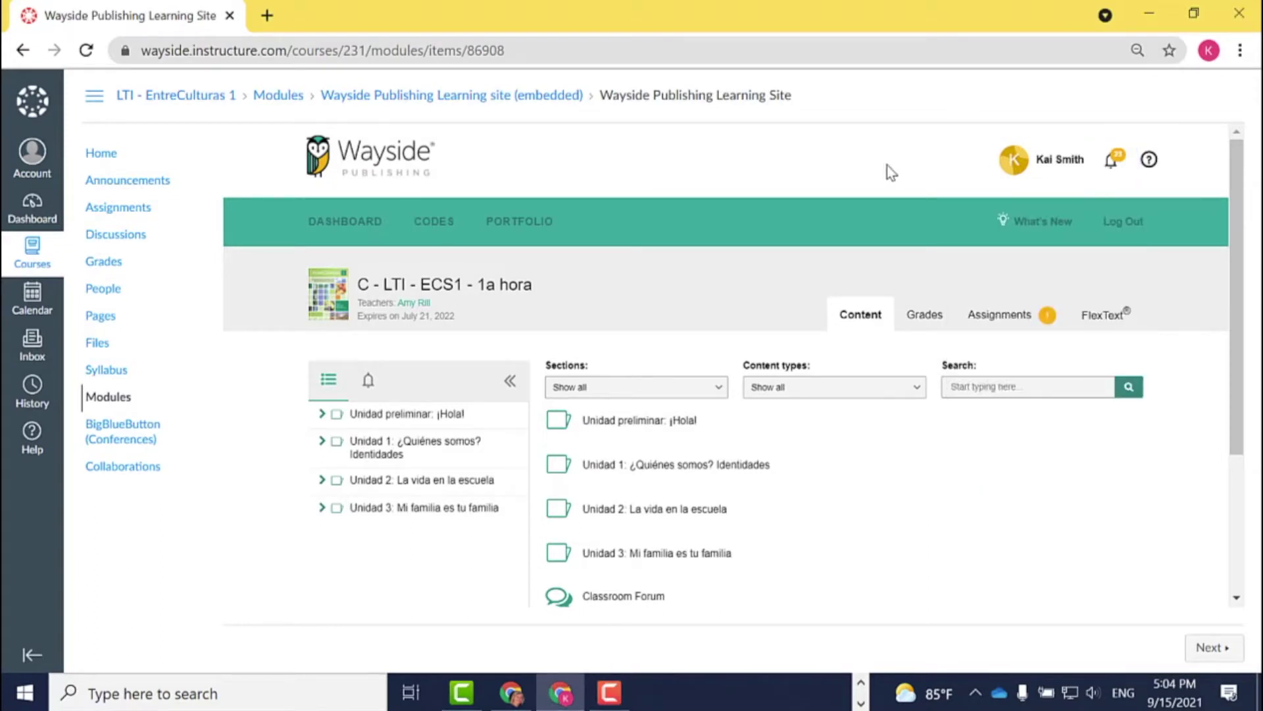
{"action": "left_click", "coordinate": [1015, 316]}
{"action": "scroll", "coordinate": [1016, 325], "scroll_direction": "down", "scroll_amount": 4}
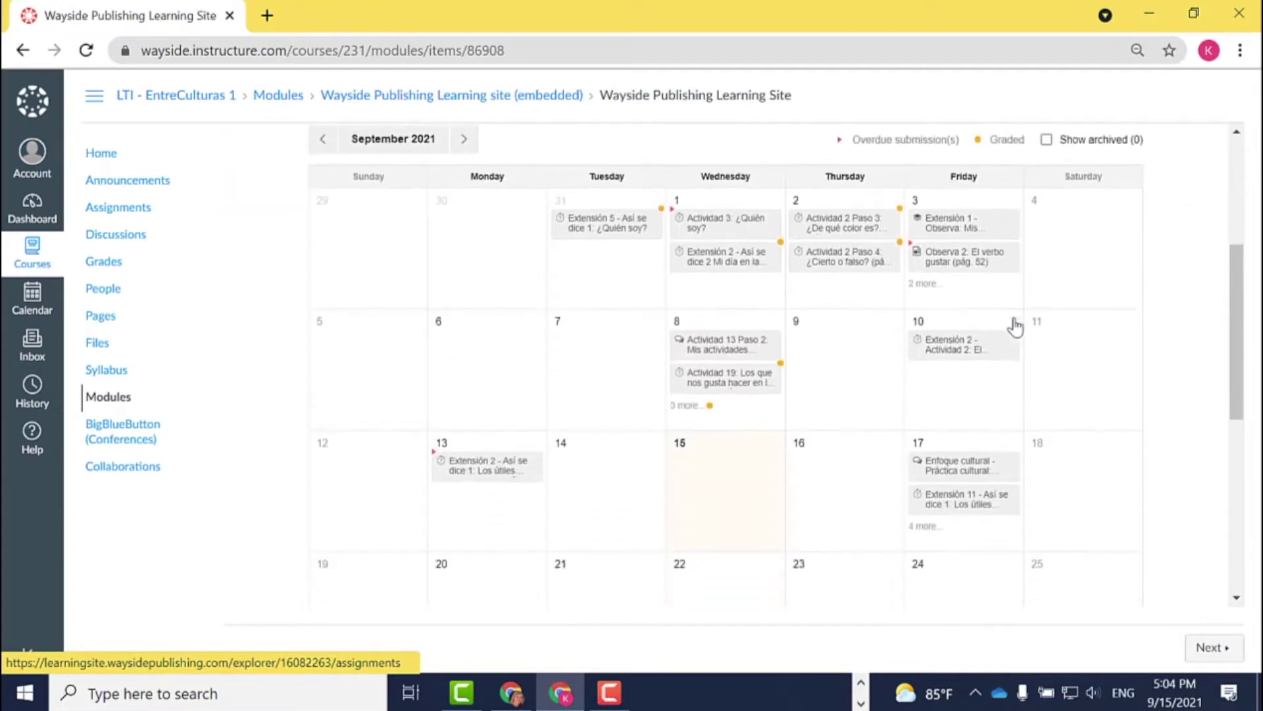
{"action": "scroll", "coordinate": [1016, 326], "scroll_direction": "down", "scroll_amount": 2}
{"action": "left_click", "coordinate": [926, 424]}
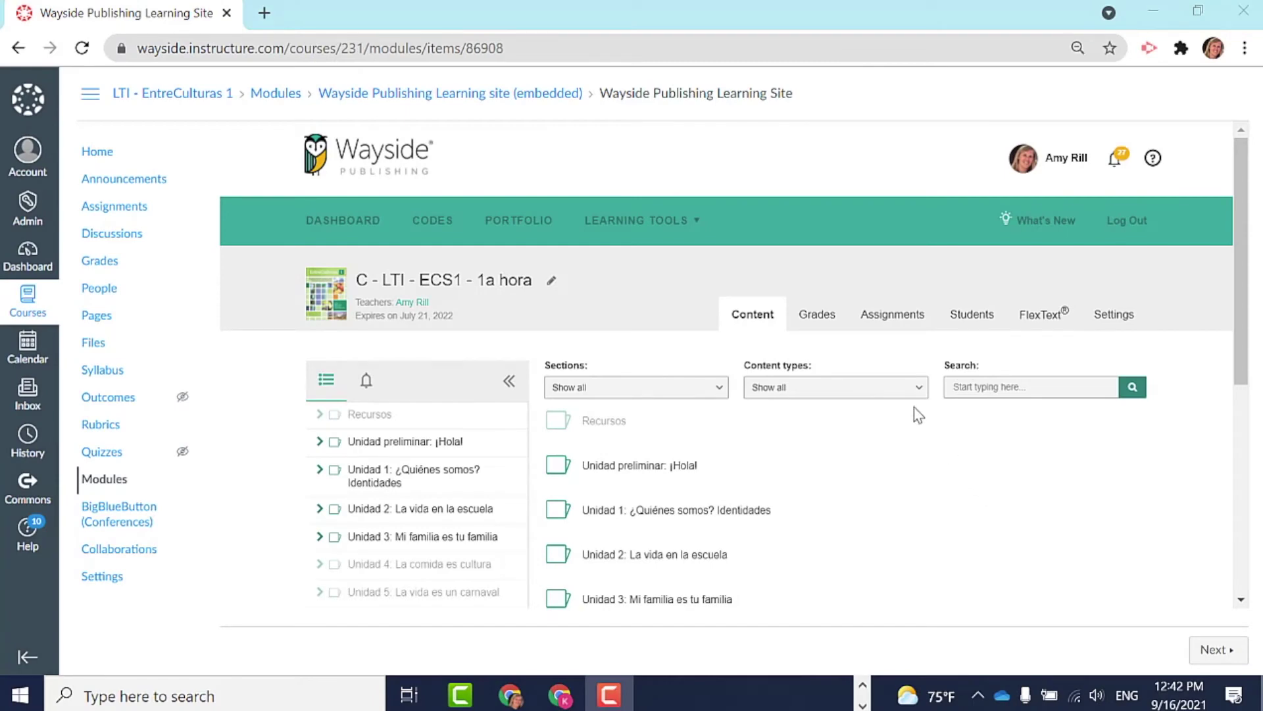
From the teacher's class grades, open the 67% student attempt at Extensión 12 - Así se dice 1: Los útiles escolares.
{"action": "left_click", "coordinate": [818, 319]}
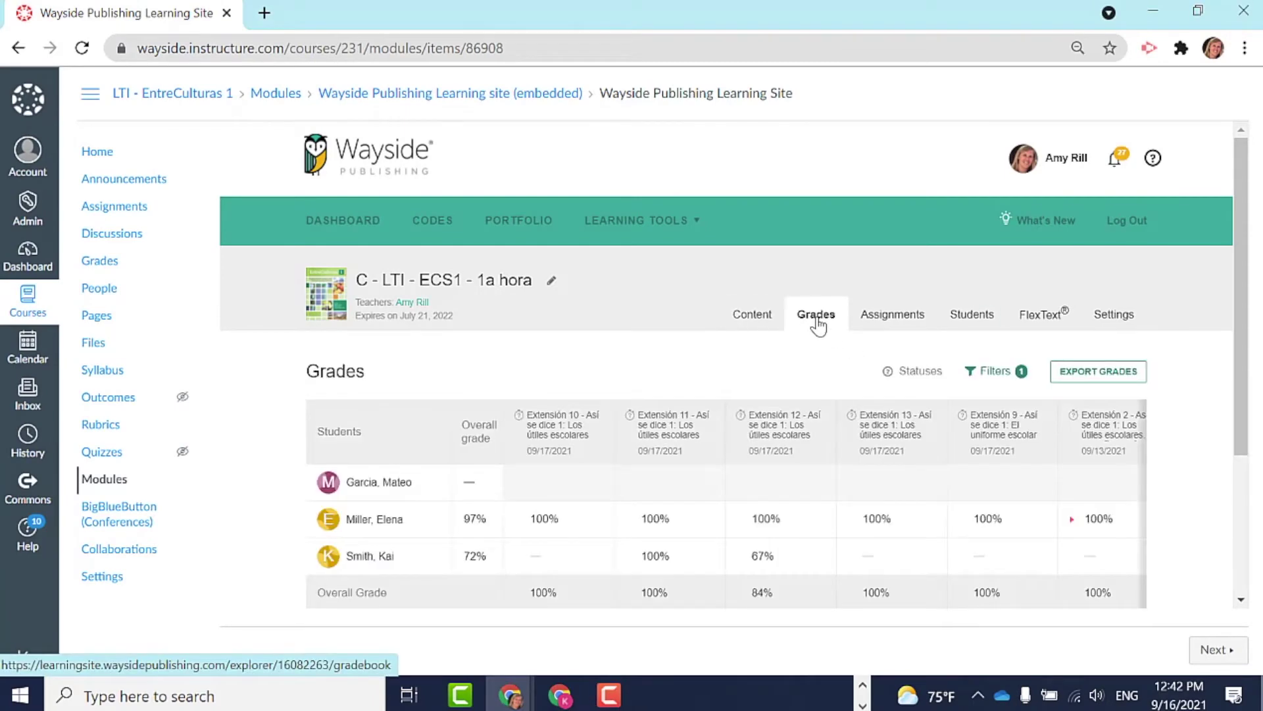
{"action": "left_click", "coordinate": [784, 431]}
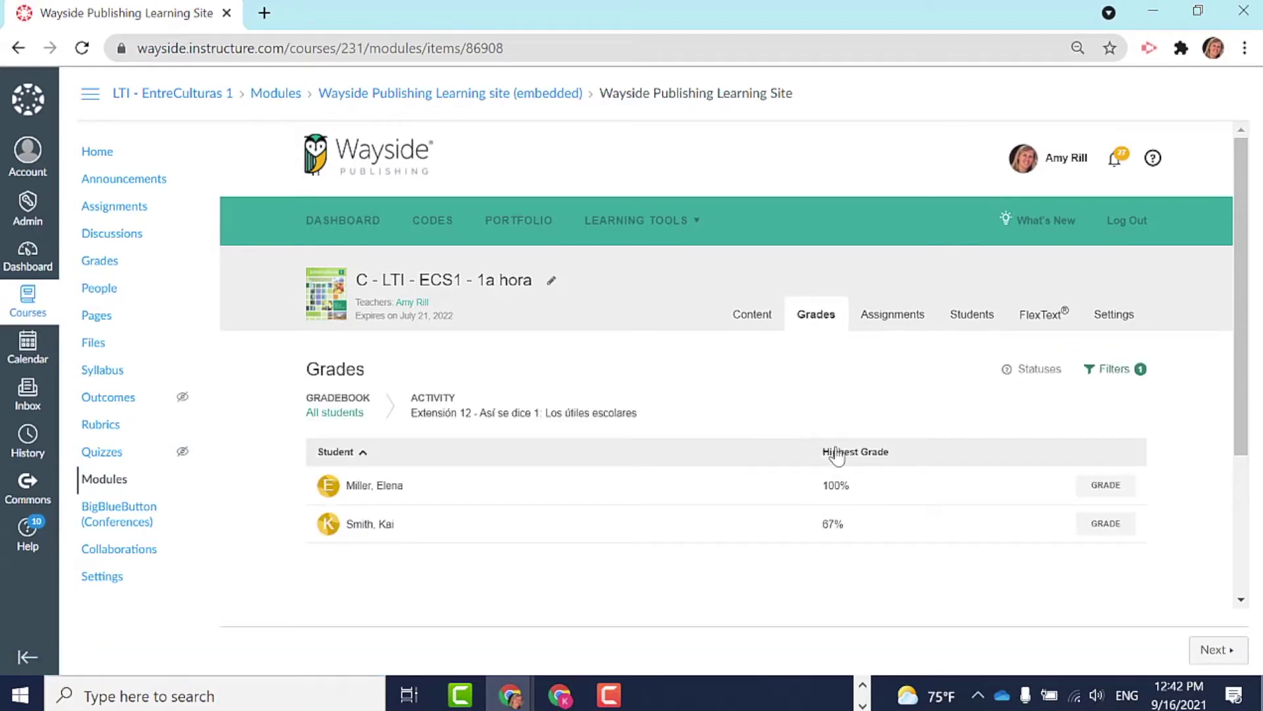
{"action": "left_click", "coordinate": [1106, 525]}
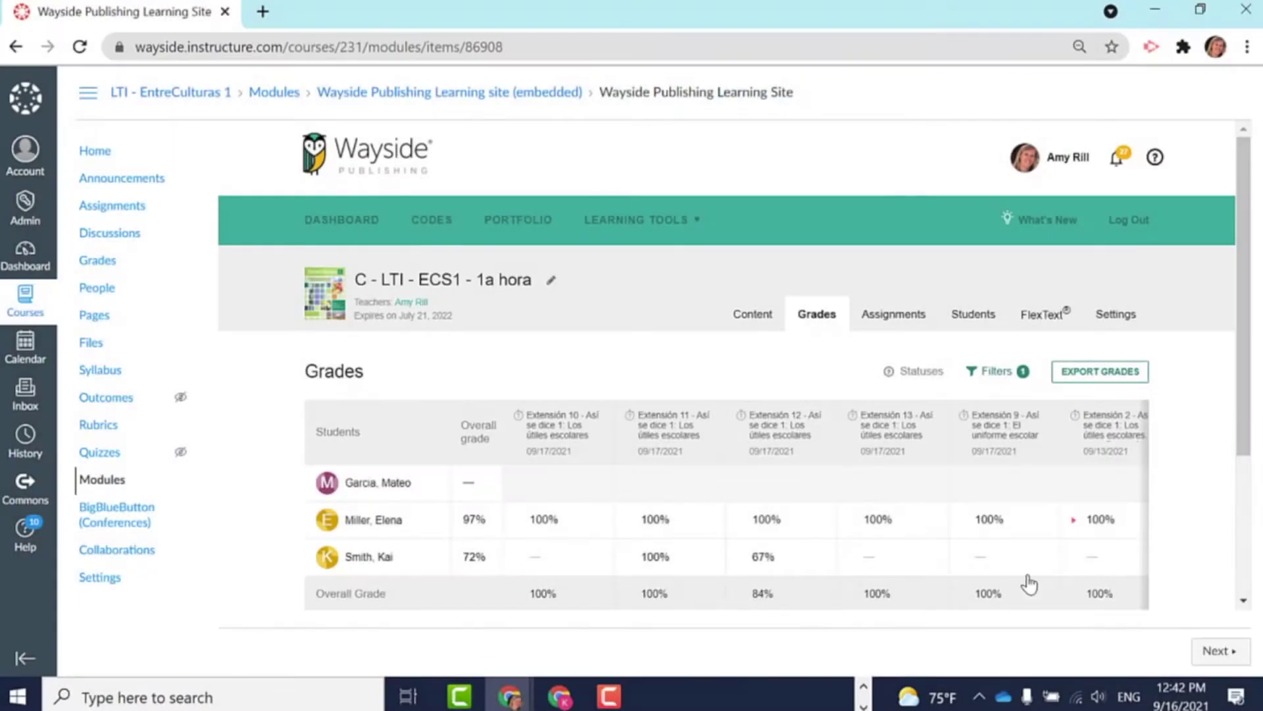
{"action": "left_click", "coordinate": [762, 560]}
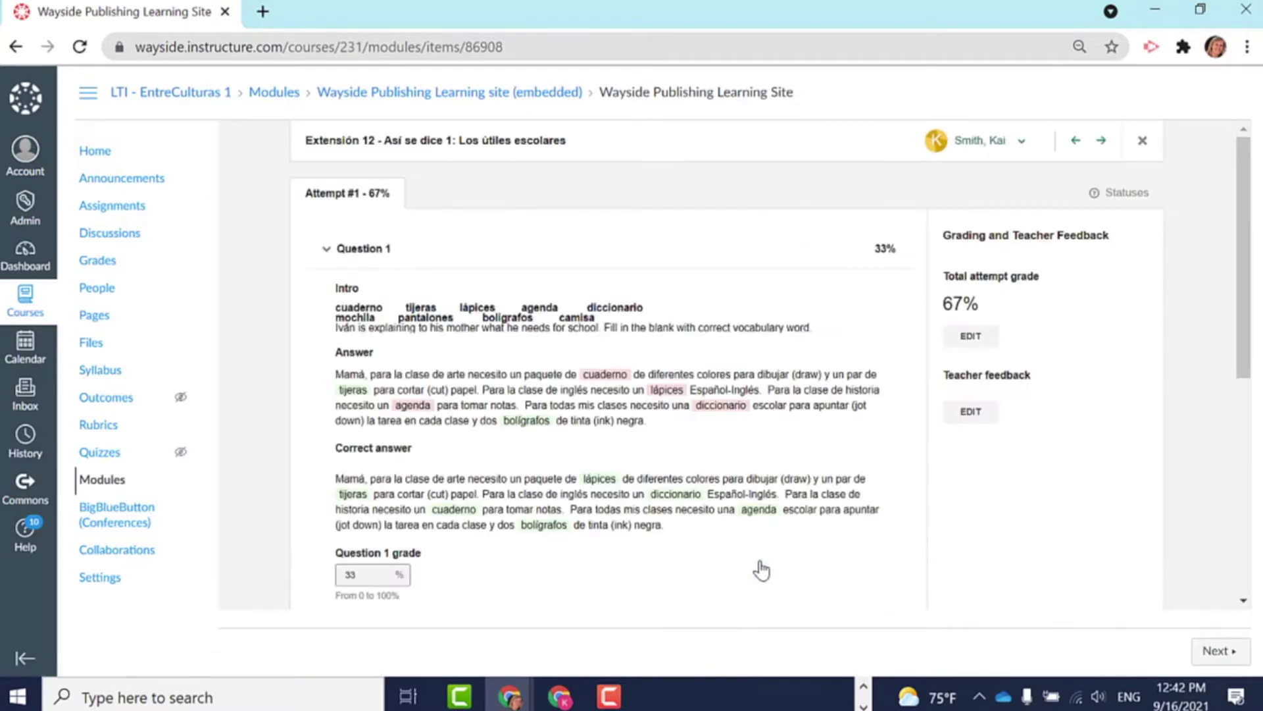
Save the teacher feedback "Please review the vocabulary on p. 90 in the FlexText and attempt this task again.".
{"action": "left_click", "coordinate": [962, 413]}
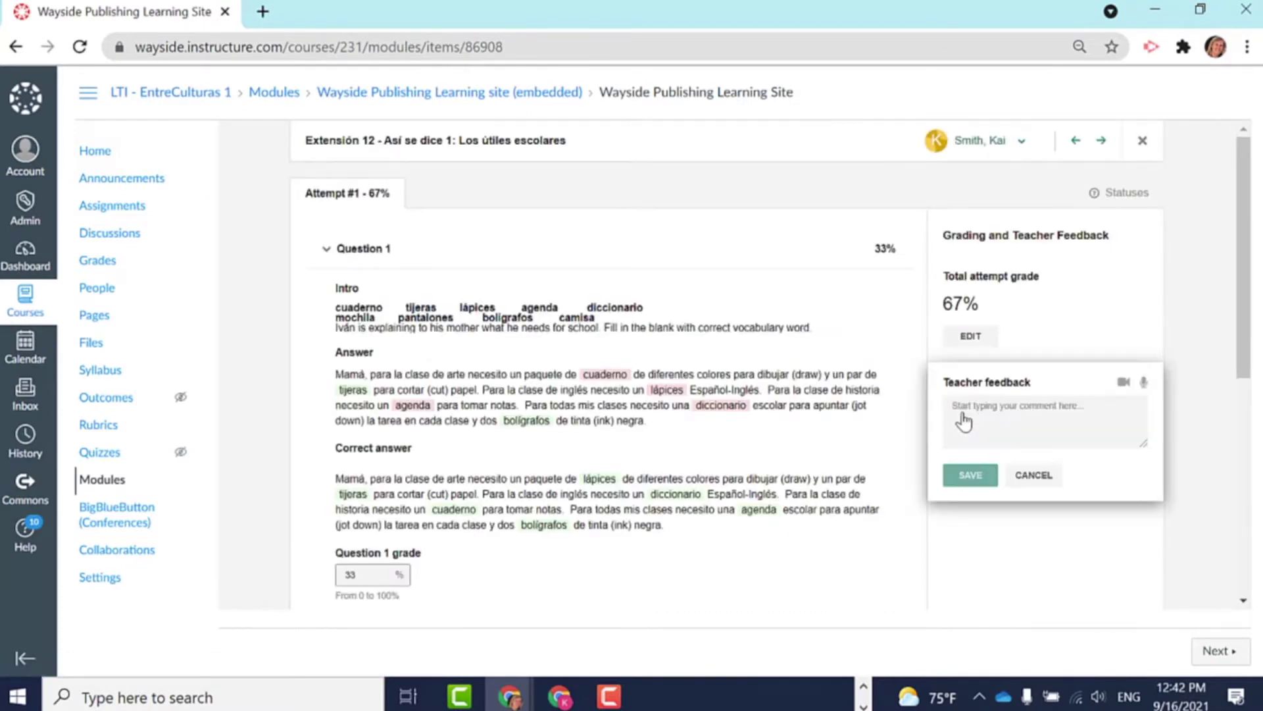
{"action": "type", "text": "Rlease review the vocabulary on p"}
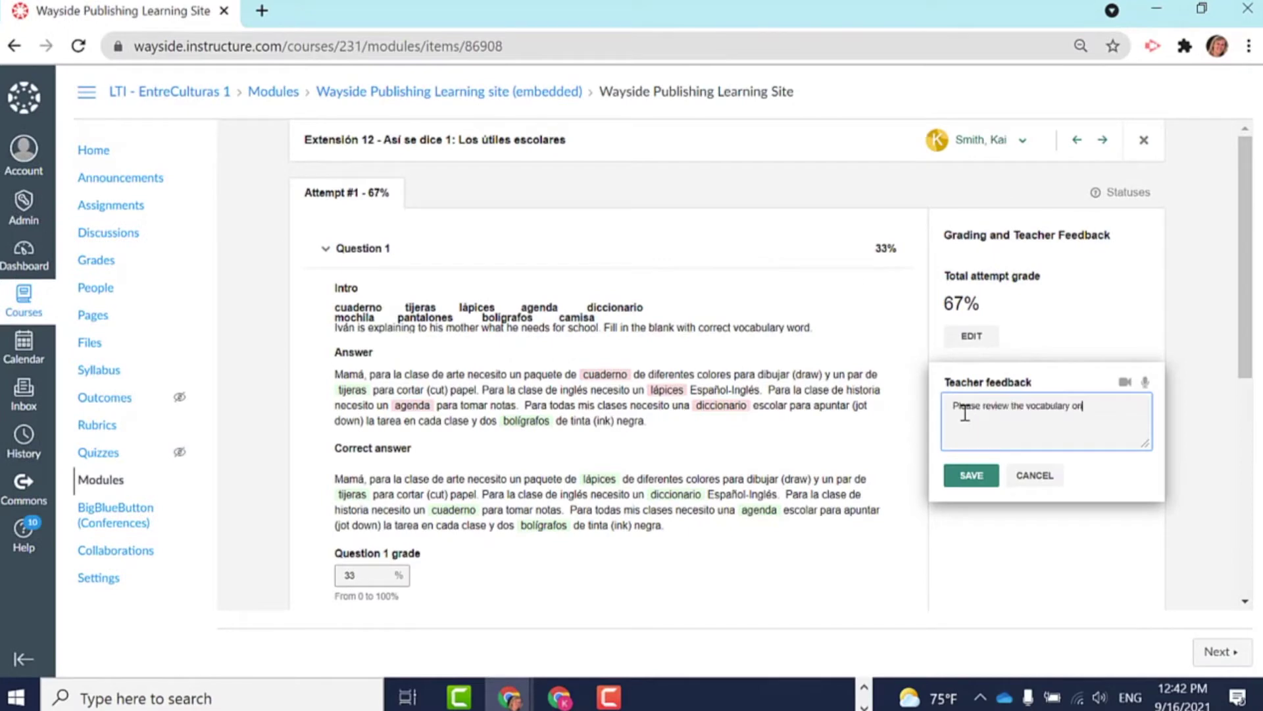
{"action": "type", "text": ". 90 in the FlexText and attempt this task again."}
{"action": "left_click", "coordinate": [963, 476]}
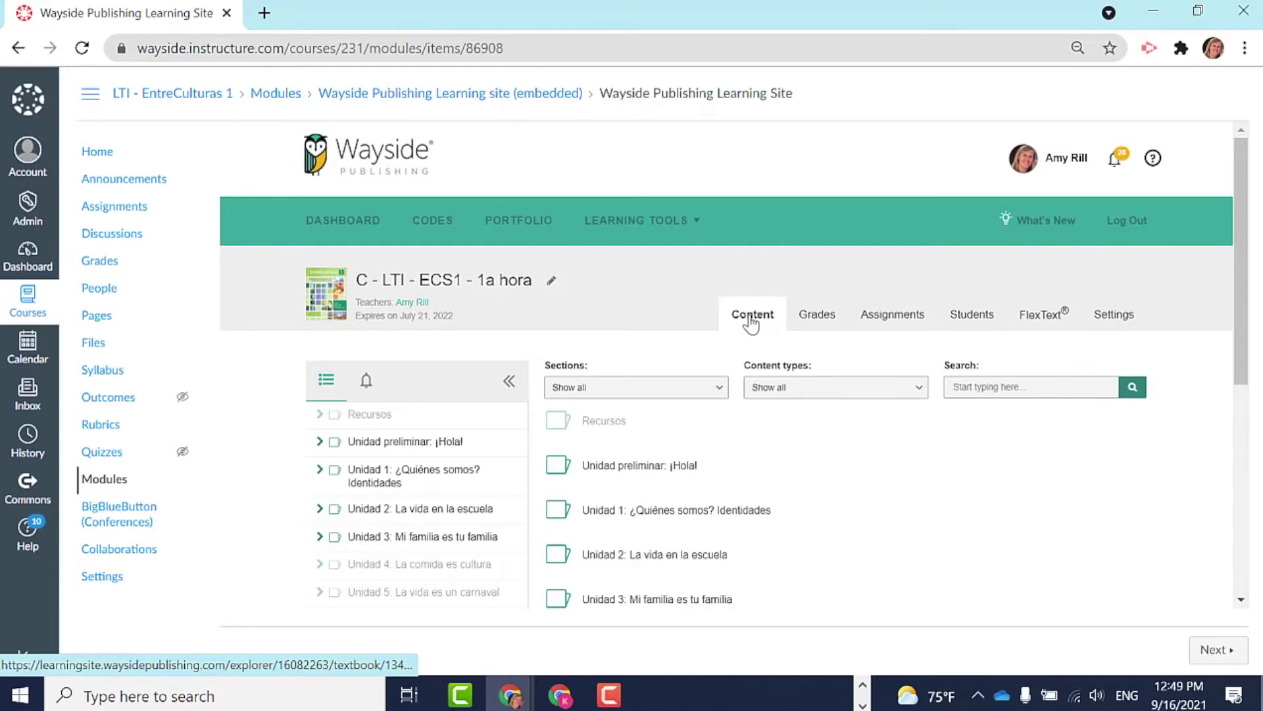
Open the grades for Extensión 12 from the class content, in Así se dice 1 under Comunica in Unidad 2.
{"action": "left_click", "coordinate": [685, 555]}
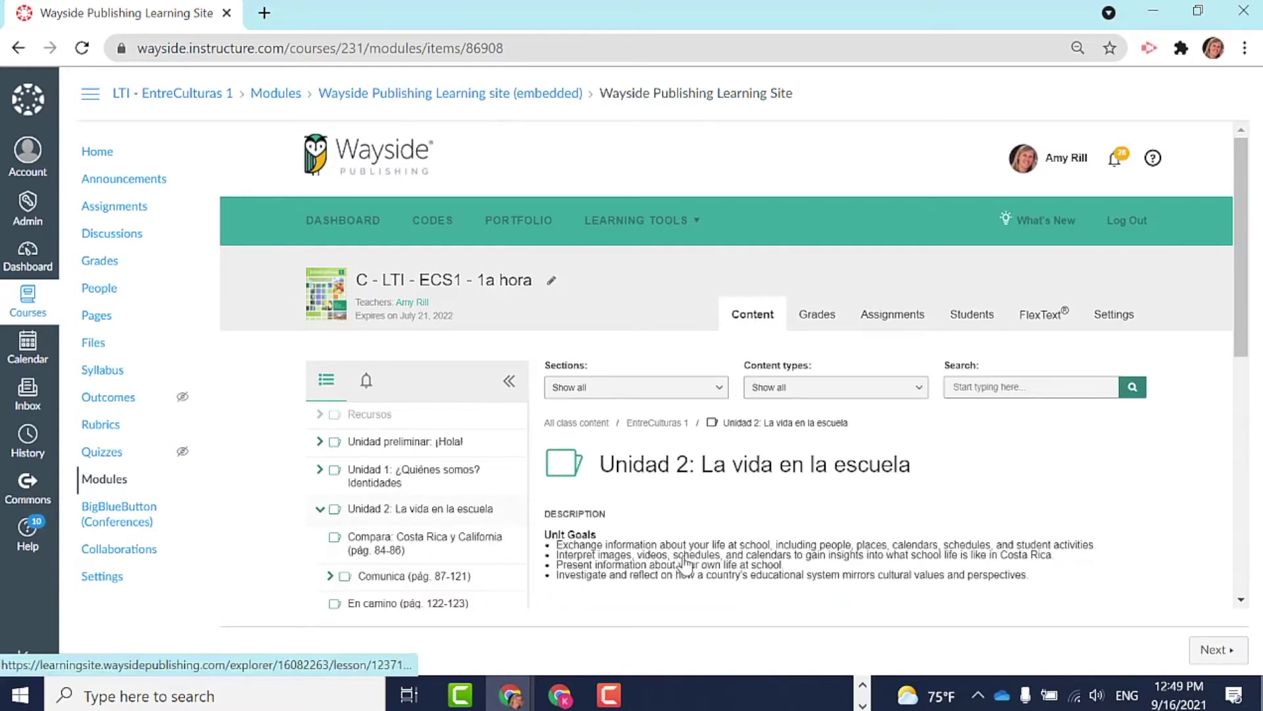
{"action": "scroll", "coordinate": [685, 562], "scroll_direction": "down", "scroll_amount": 3}
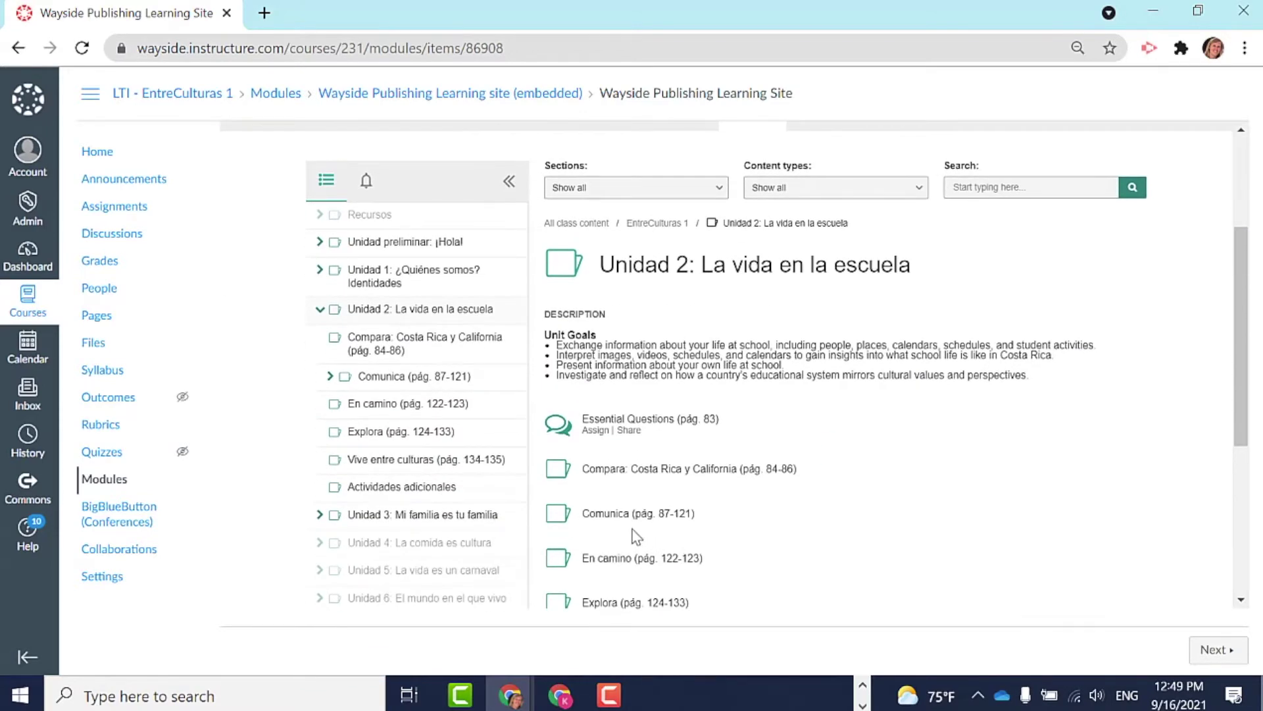
{"action": "left_click", "coordinate": [616, 514]}
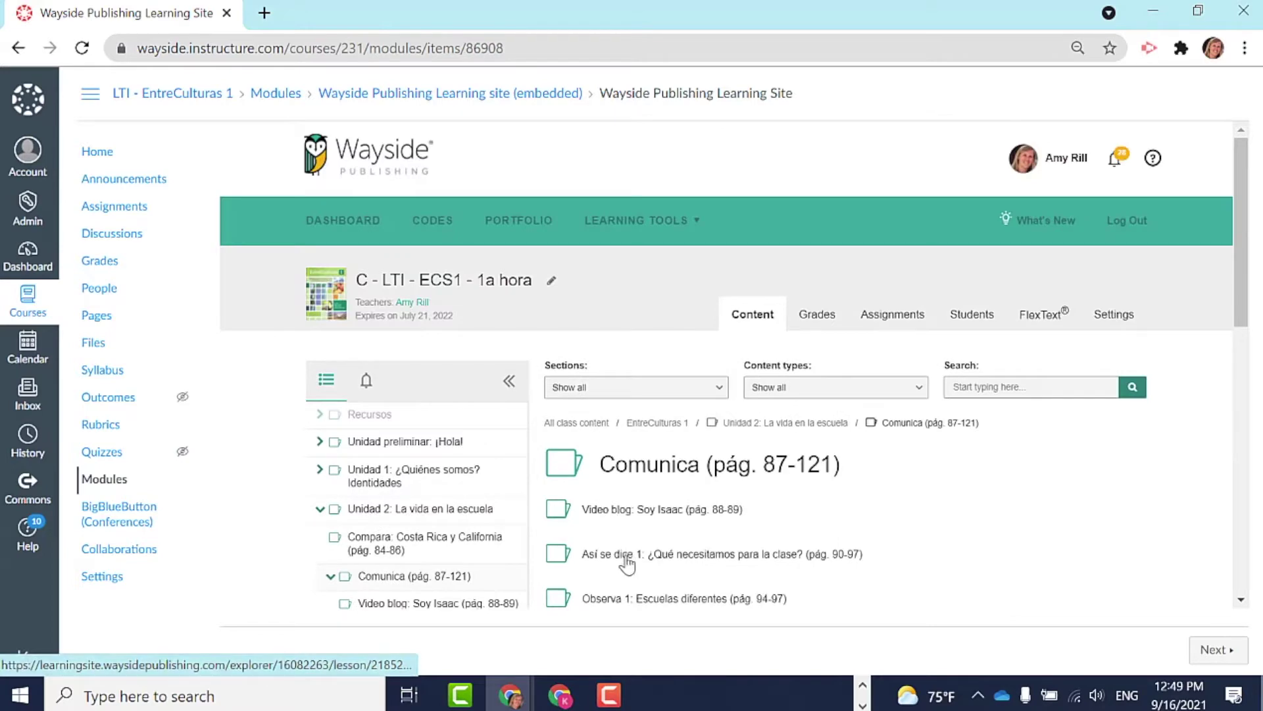
{"action": "left_click", "coordinate": [626, 558]}
{"action": "scroll", "coordinate": [626, 563], "scroll_direction": "down", "scroll_amount": 5}
{"action": "scroll", "coordinate": [626, 564], "scroll_direction": "down", "scroll_amount": 5}
{"action": "scroll", "coordinate": [624, 559], "scroll_direction": "down", "scroll_amount": 5}
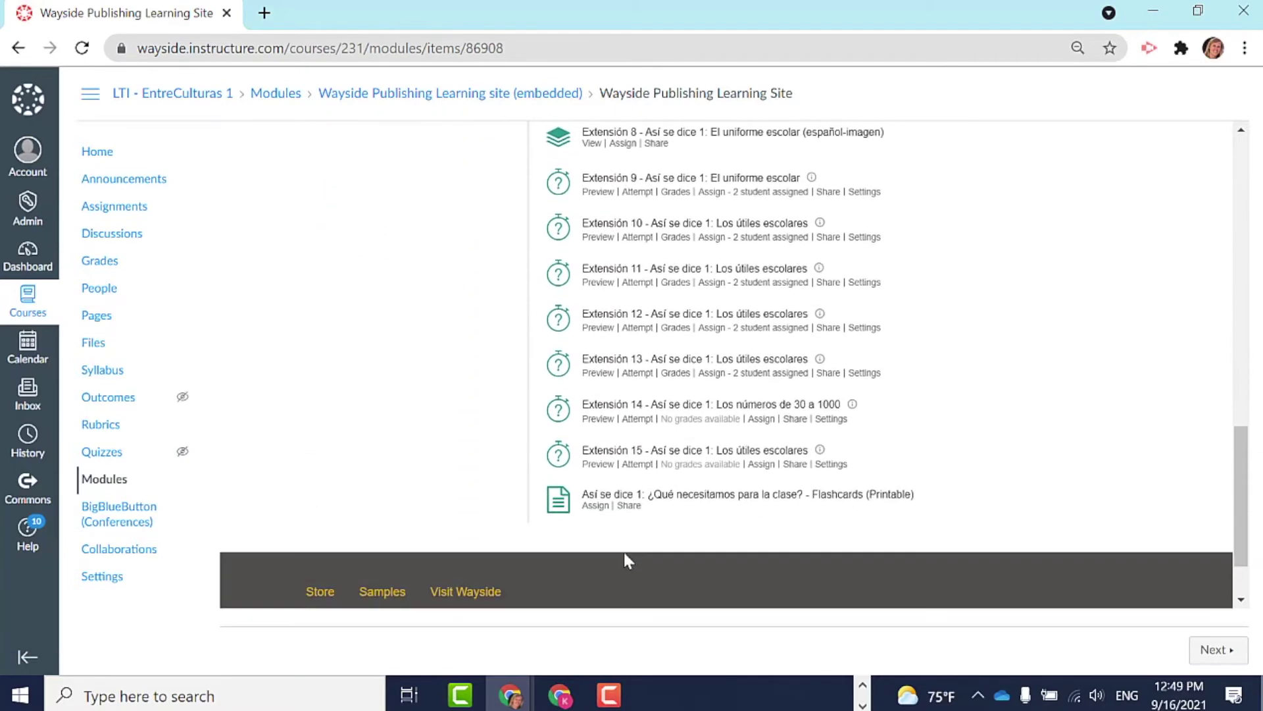
{"action": "left_click", "coordinate": [676, 327]}
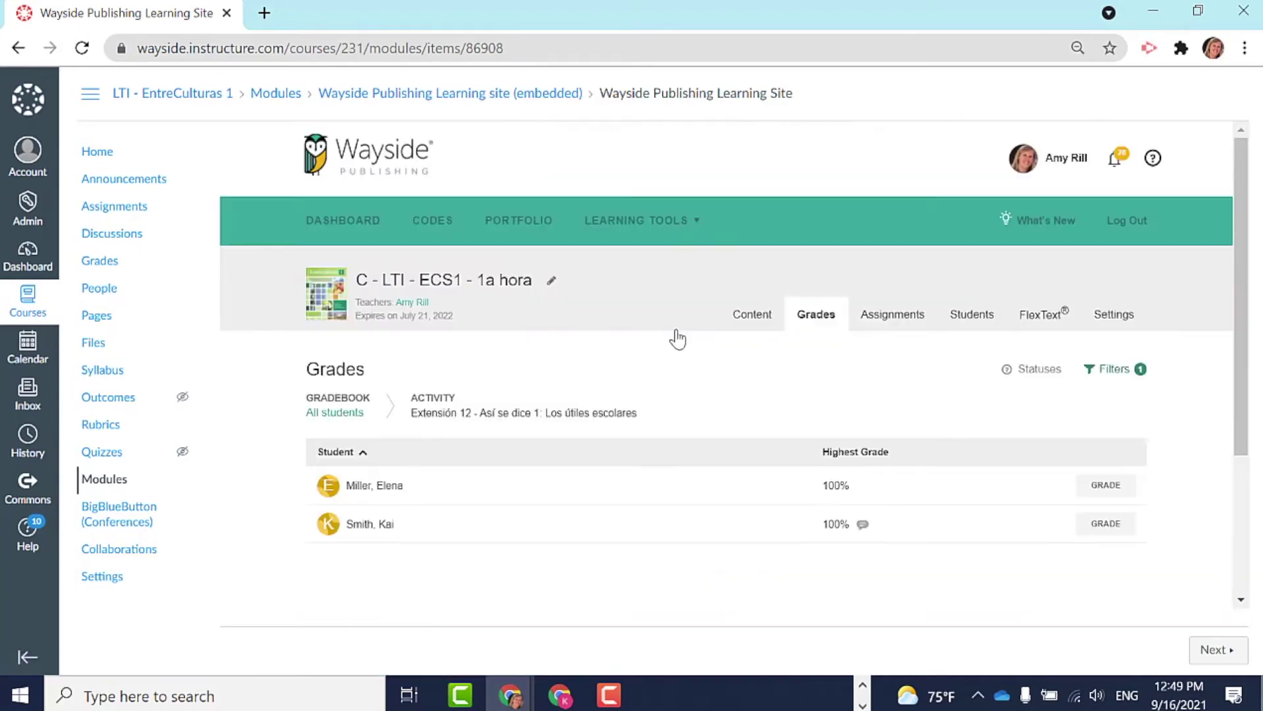
Open the second listed student's graded work for Extensión 12 and compare Attempt #1 with Attempt #2.
{"action": "left_click", "coordinate": [1099, 525]}
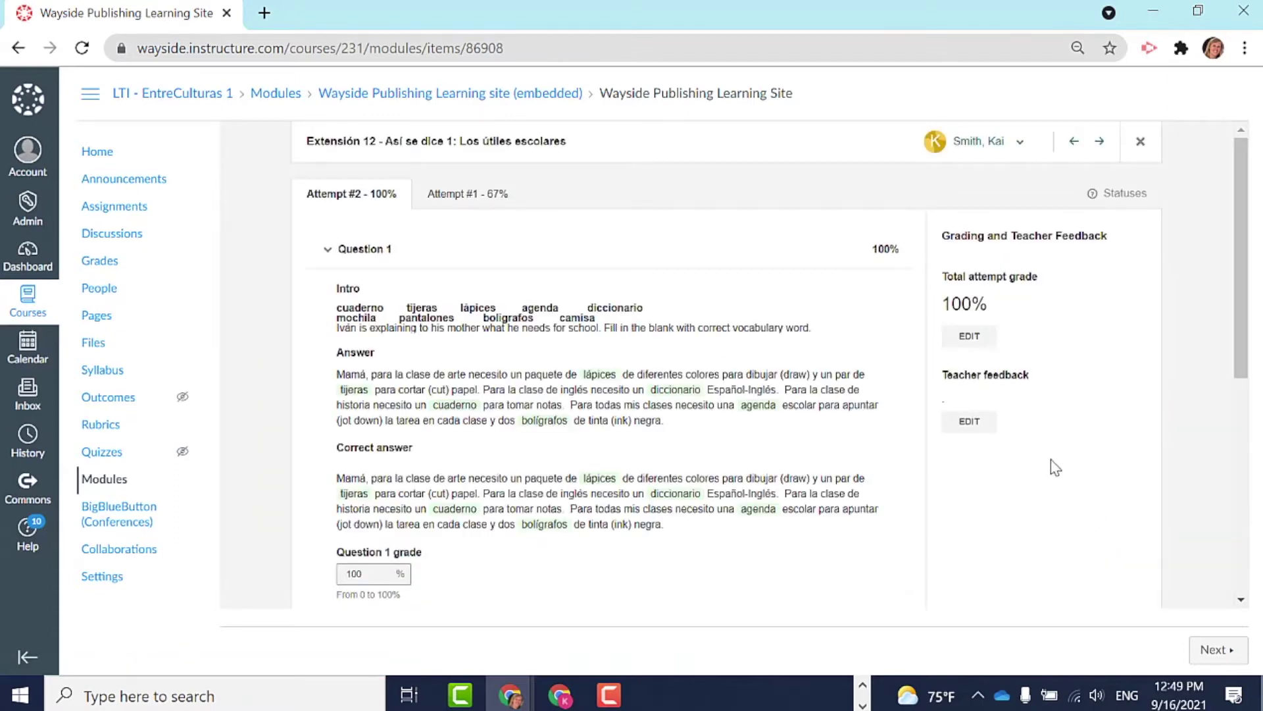
{"action": "left_click", "coordinate": [461, 201]}
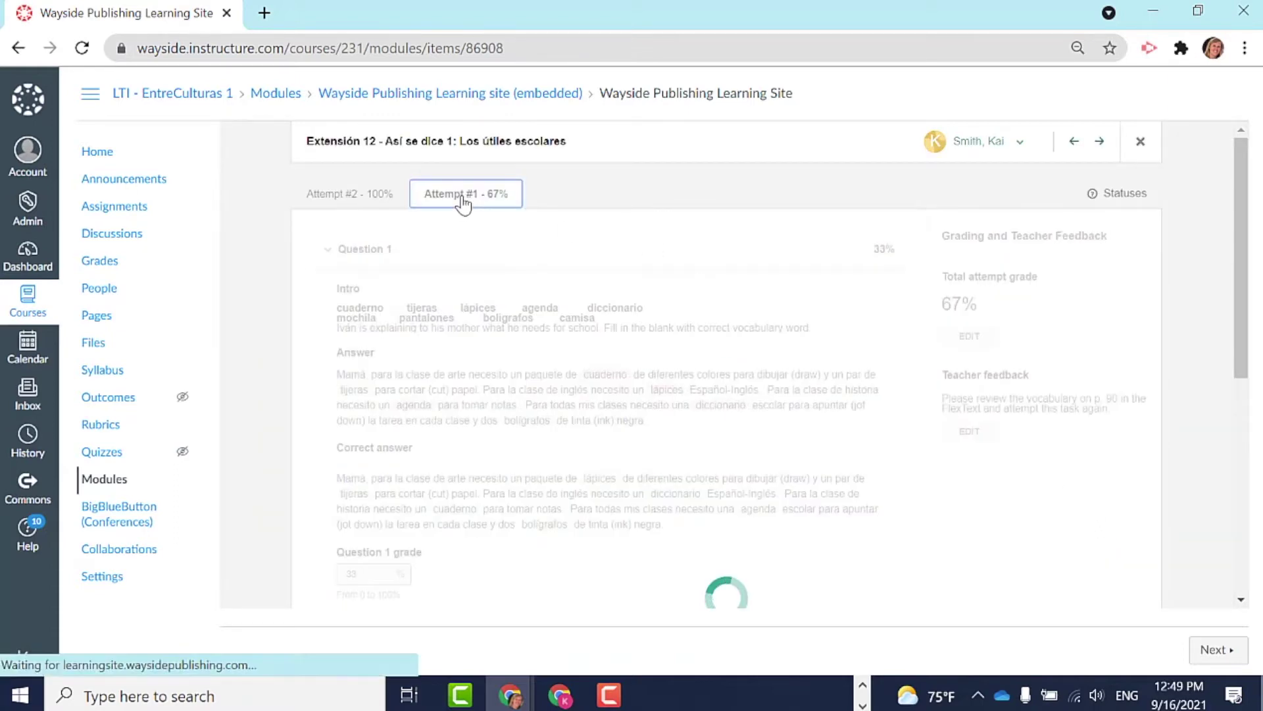
{"action": "left_click", "coordinate": [349, 201]}
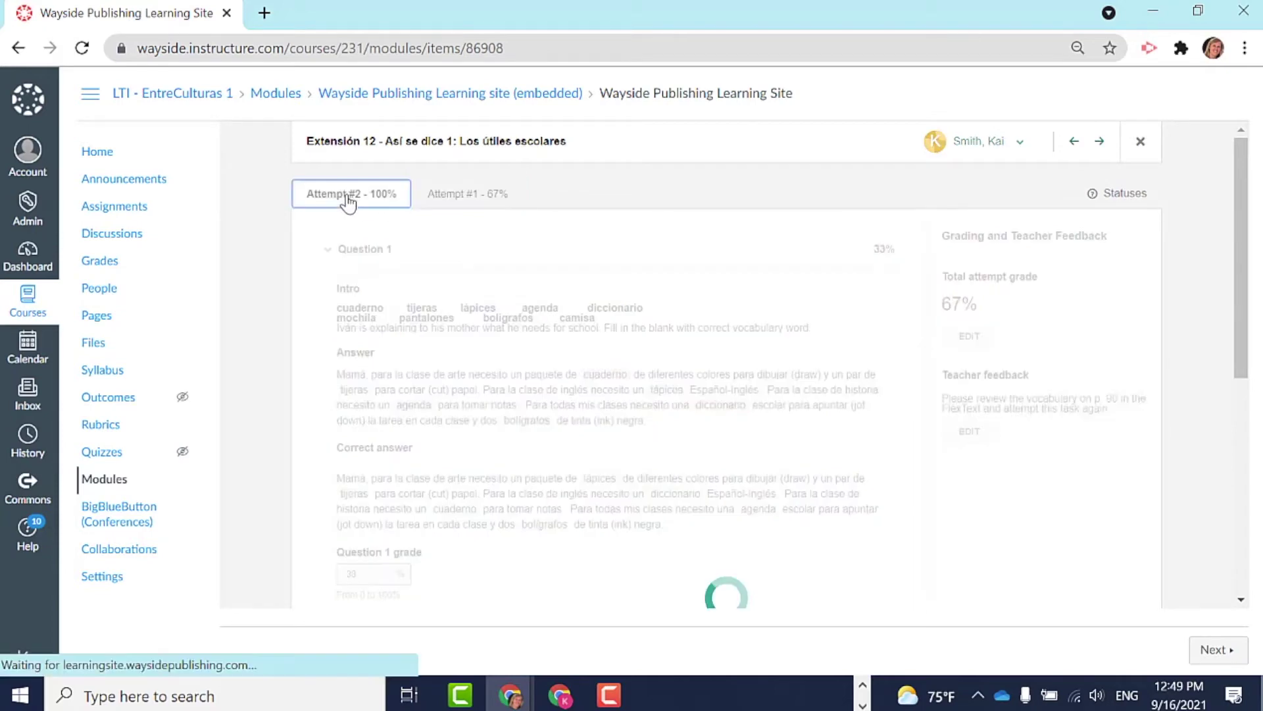
Save the teacher feedback "¡Excelente!" for the student's Attempt #2 at Extensión 12.
{"action": "left_click", "coordinate": [970, 425]}
{"action": "left_click", "coordinate": [971, 424]}
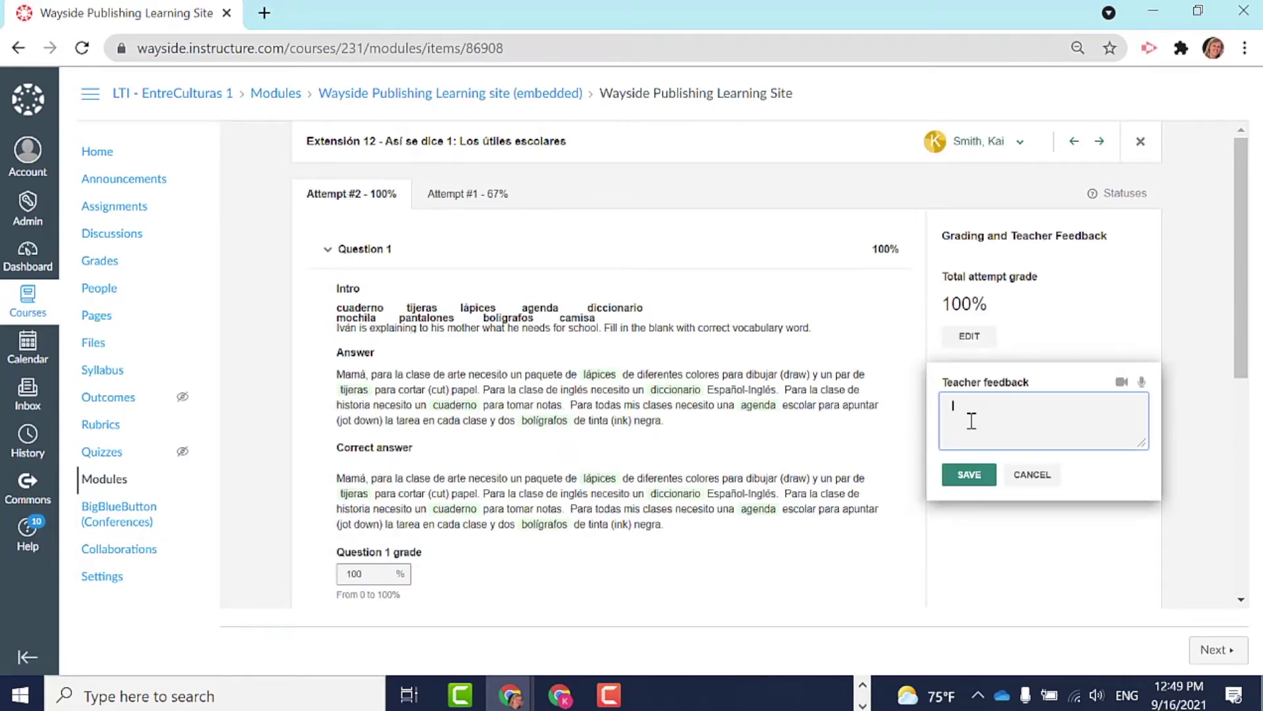
{"action": "type", "text": "¡Excelente!"}
{"action": "left_click", "coordinate": [969, 475]}
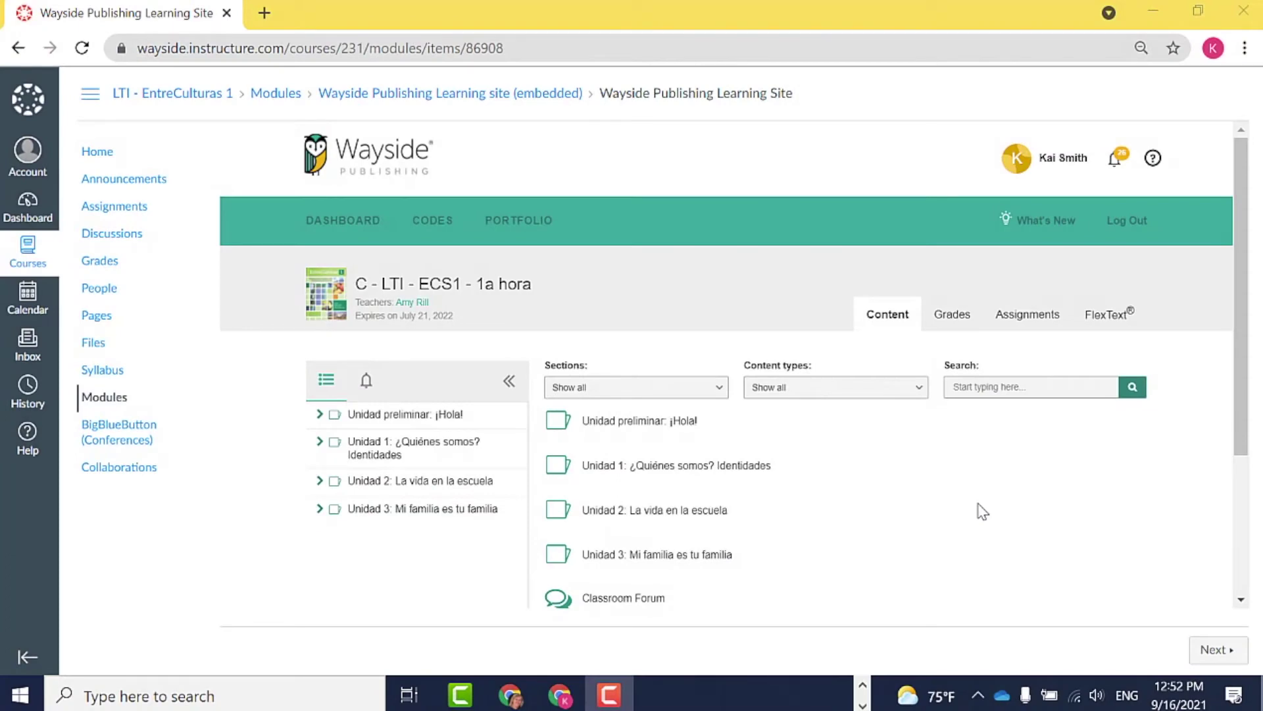
In the student account, review the Extensión 12 attempt details from the class grades, and open that activity's Add to Portfolio options.
{"action": "left_click", "coordinate": [952, 319]}
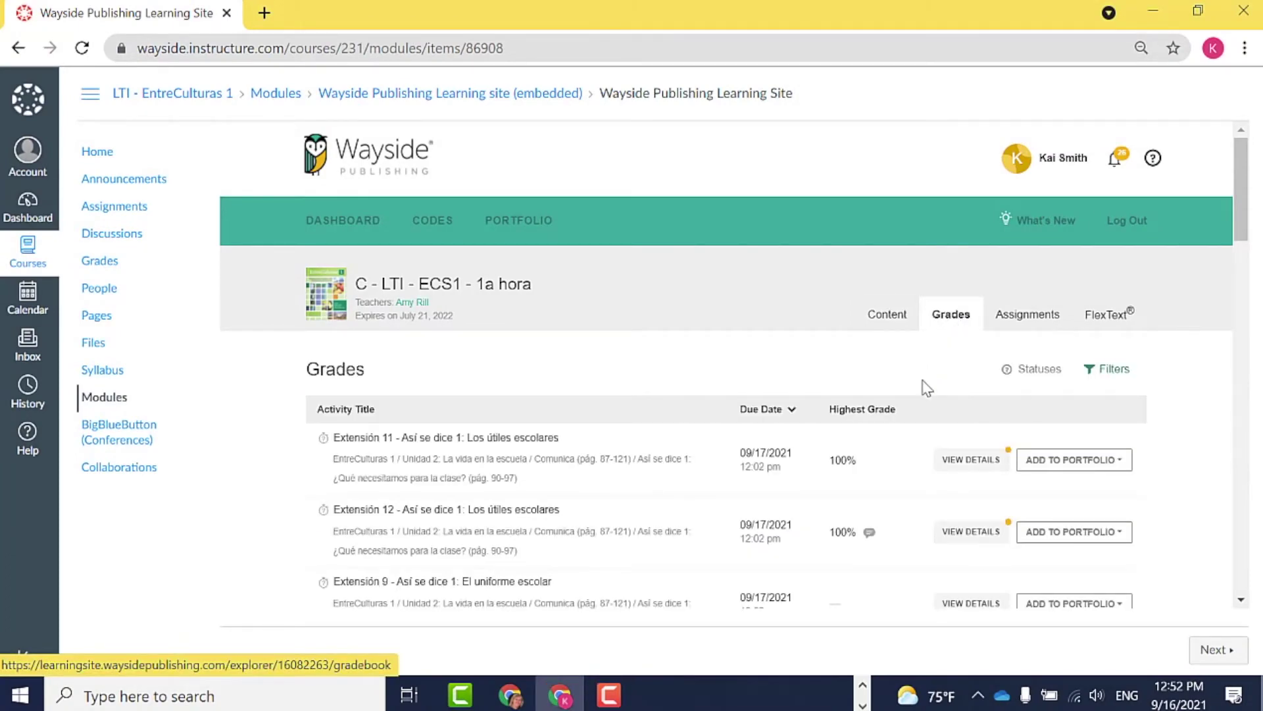
{"action": "left_click", "coordinate": [977, 532]}
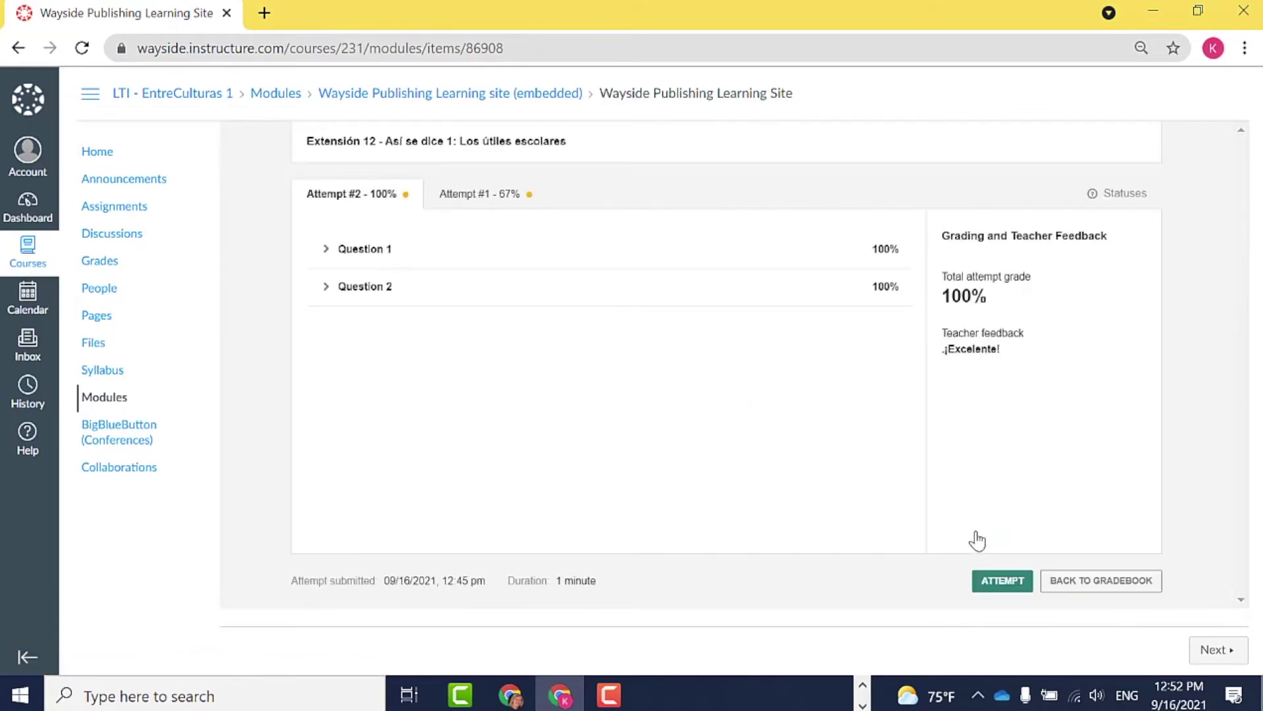
{"action": "left_click", "coordinate": [1101, 580]}
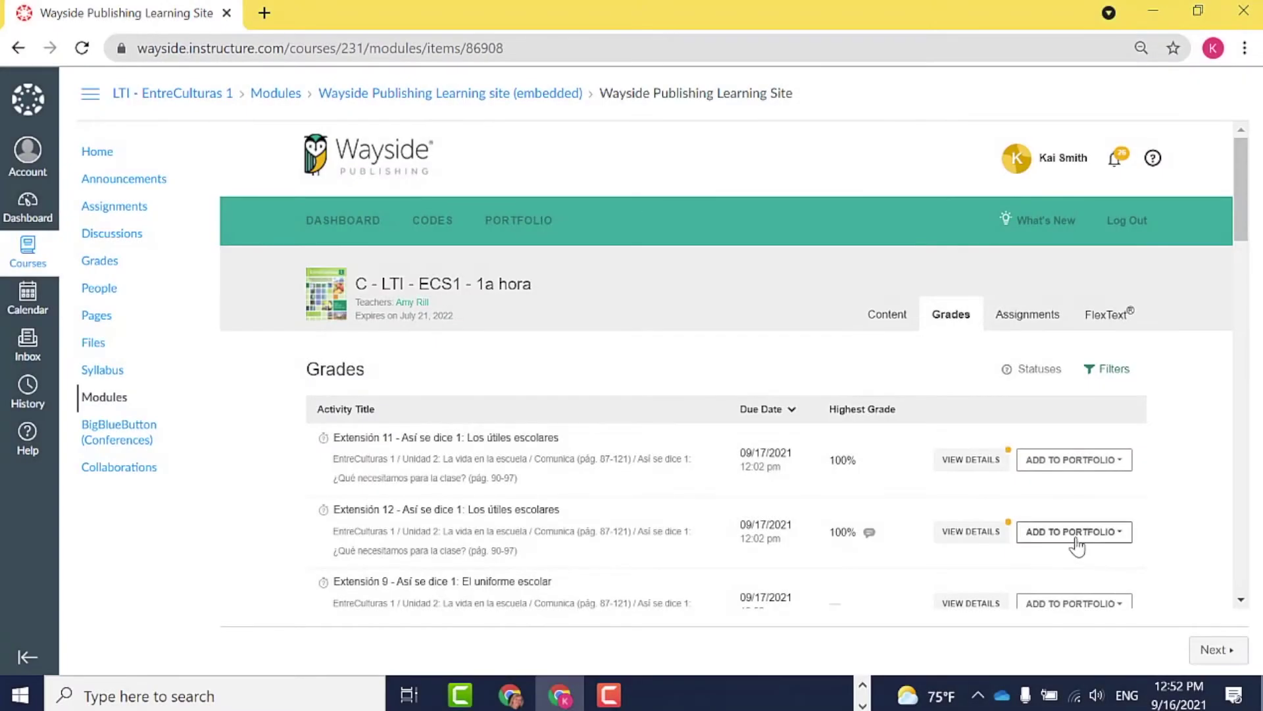
{"action": "left_click", "coordinate": [1074, 533]}
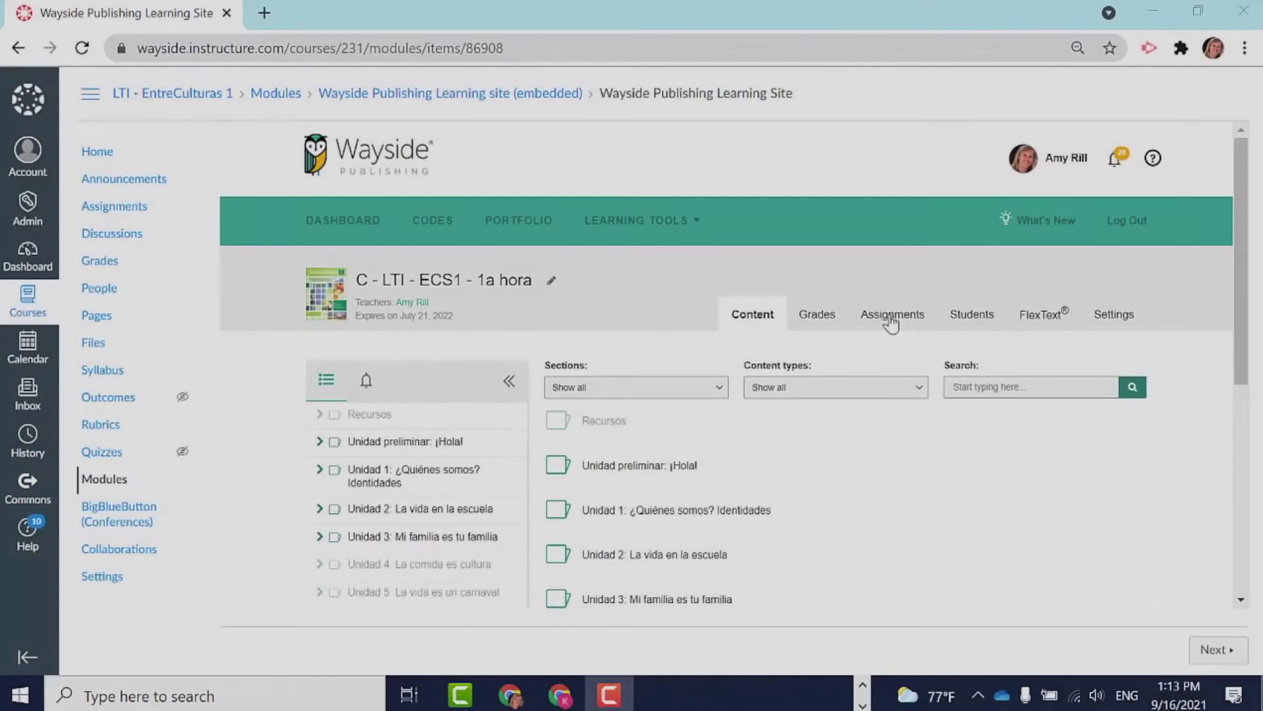
In the teacher account, start a new class assignment and select an activity from Explora (pág. 124-133) in Unidad 2.
{"action": "left_click", "coordinate": [890, 317]}
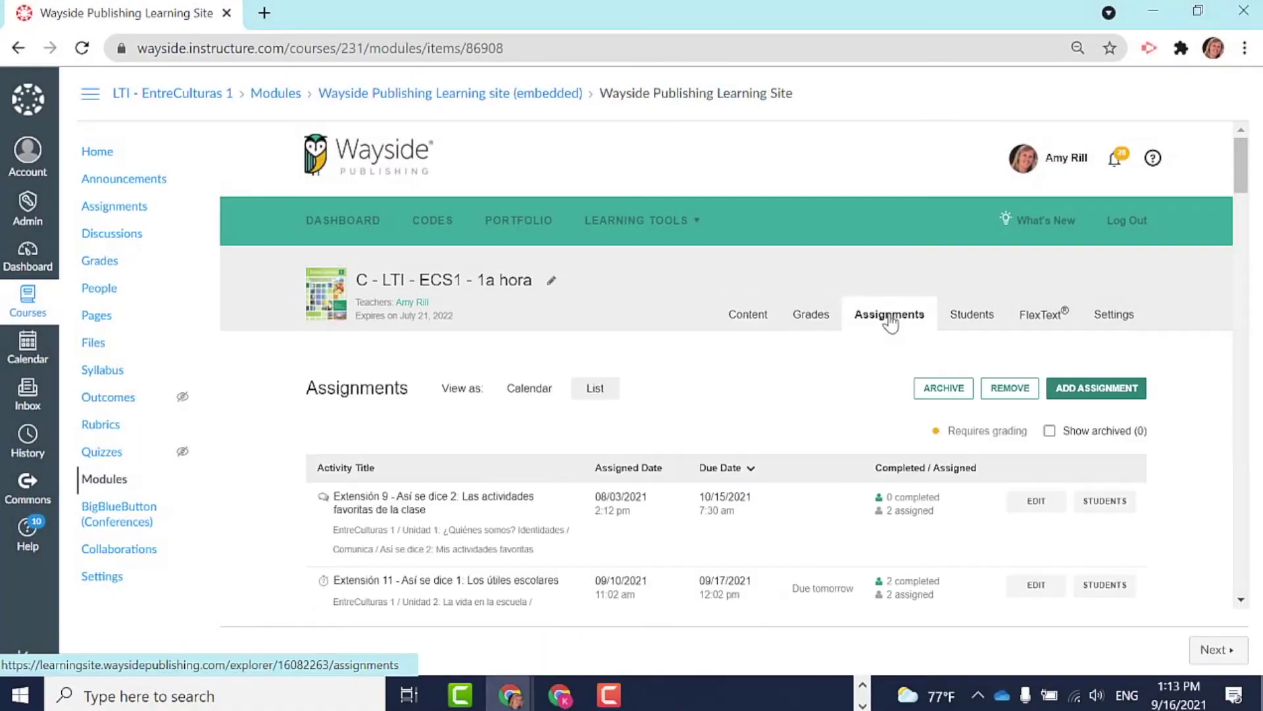
{"action": "left_click", "coordinate": [1076, 389]}
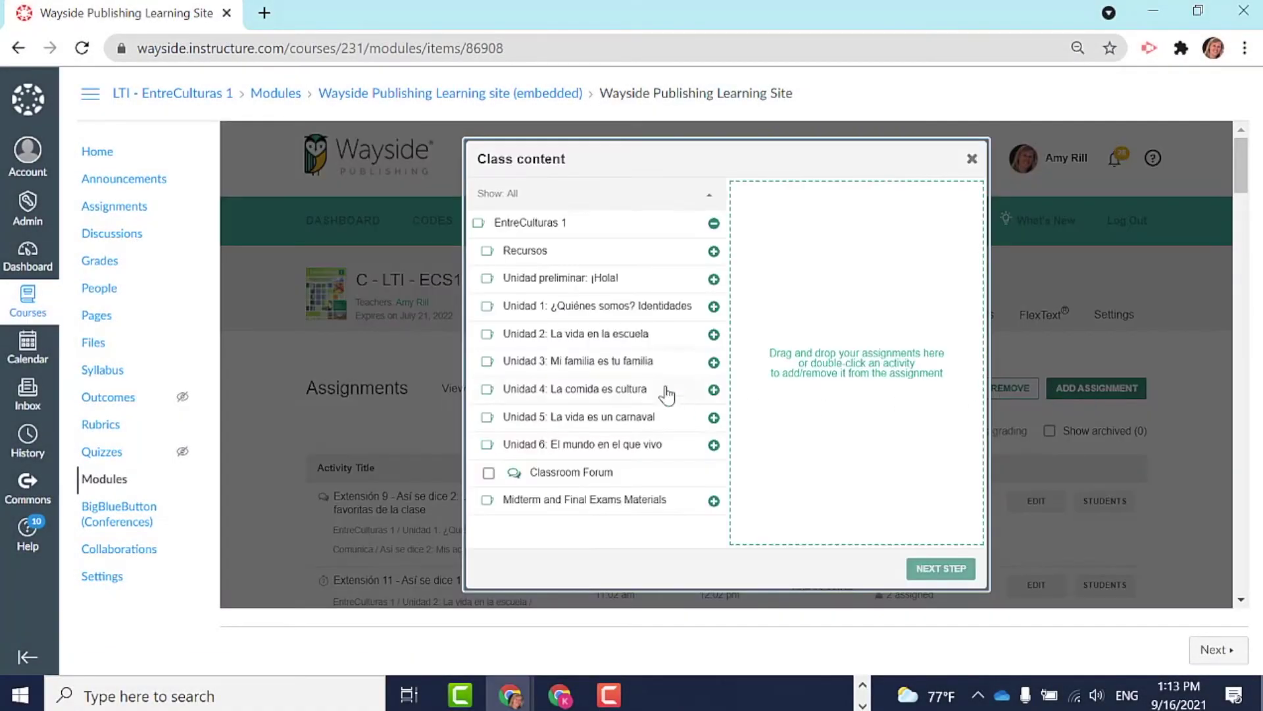
{"action": "left_click", "coordinate": [592, 334]}
{"action": "left_click", "coordinate": [590, 497]}
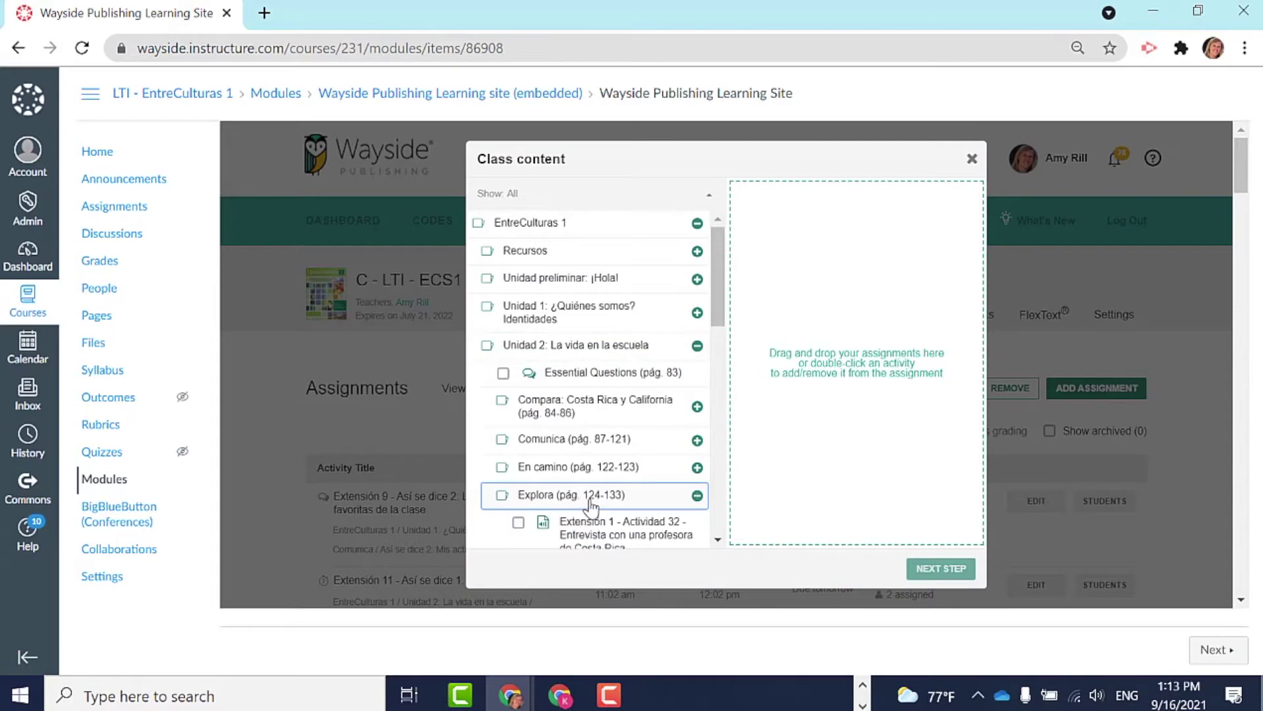
{"action": "scroll", "coordinate": [590, 504], "scroll_direction": "down", "scroll_amount": 5}
{"action": "left_click", "coordinate": [519, 477]}
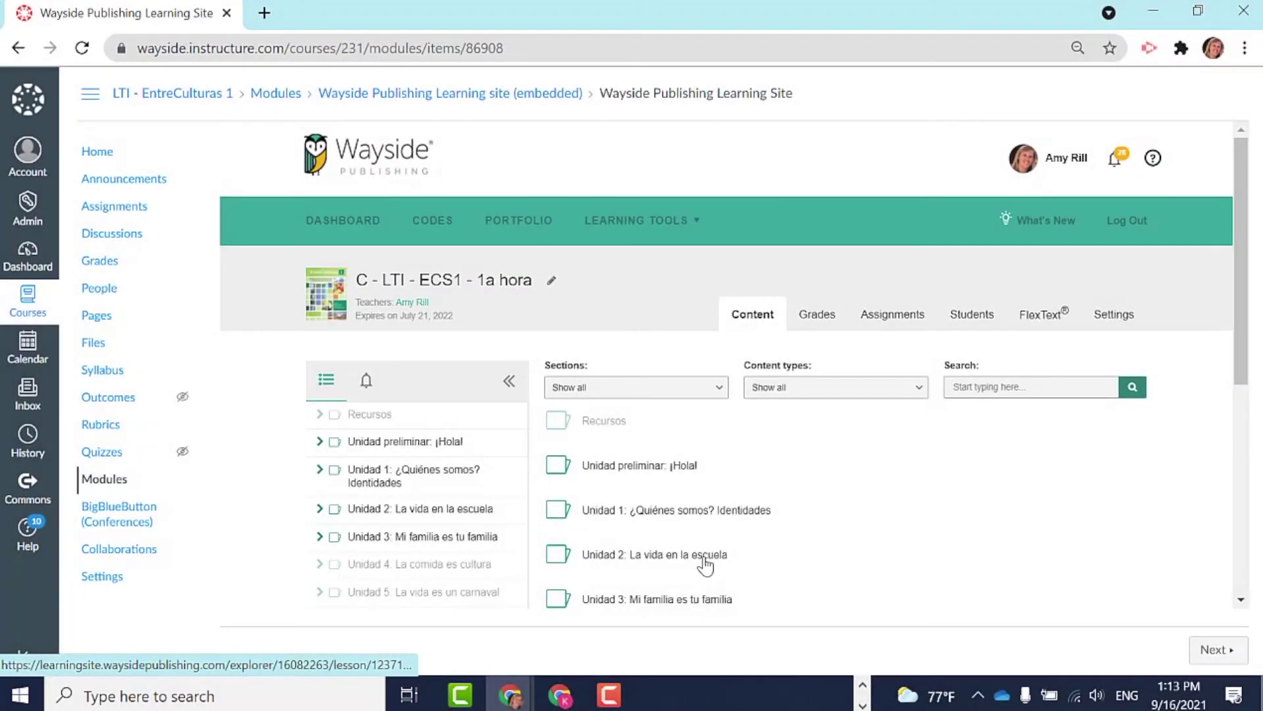
From the class content, assign Reflexión intercultural (pág. 128) in Unidad 2's Explora folder to all students of C - LTI - ECS1 - 1a hora.
{"action": "left_click", "coordinate": [701, 555]}
{"action": "scroll", "coordinate": [701, 556], "scroll_direction": "down", "scroll_amount": 5}
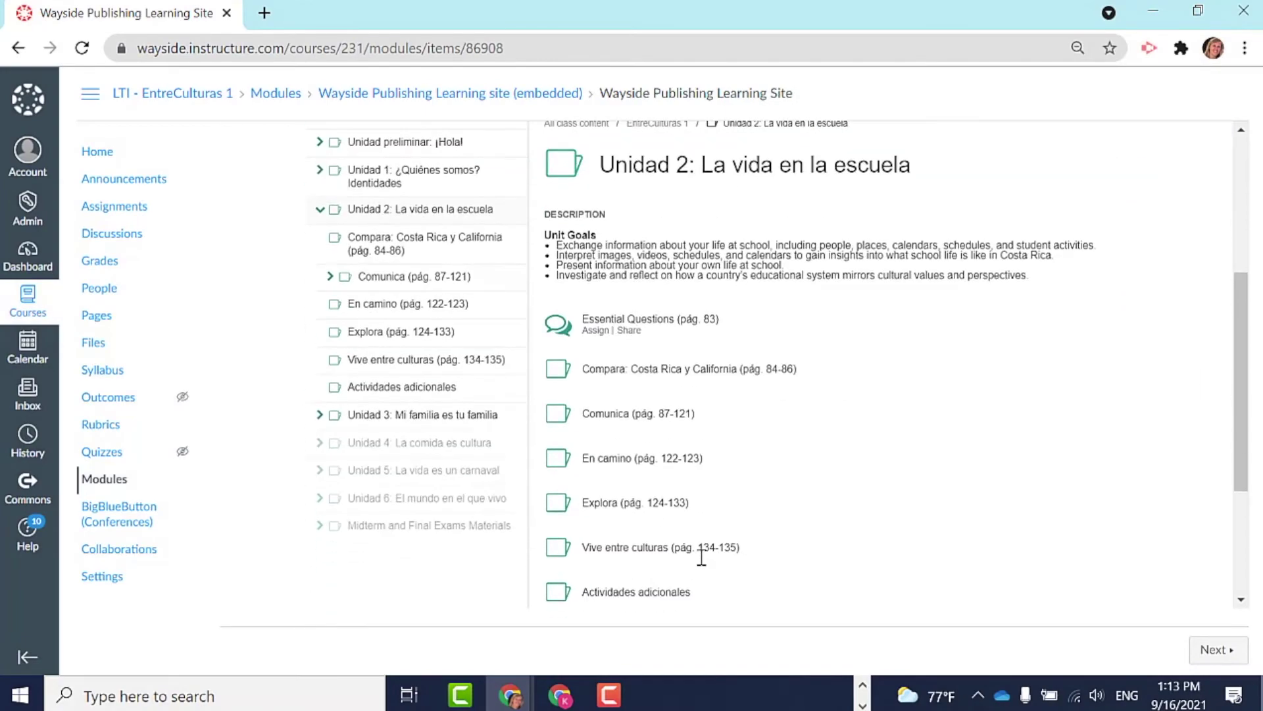
{"action": "left_click", "coordinate": [623, 409]}
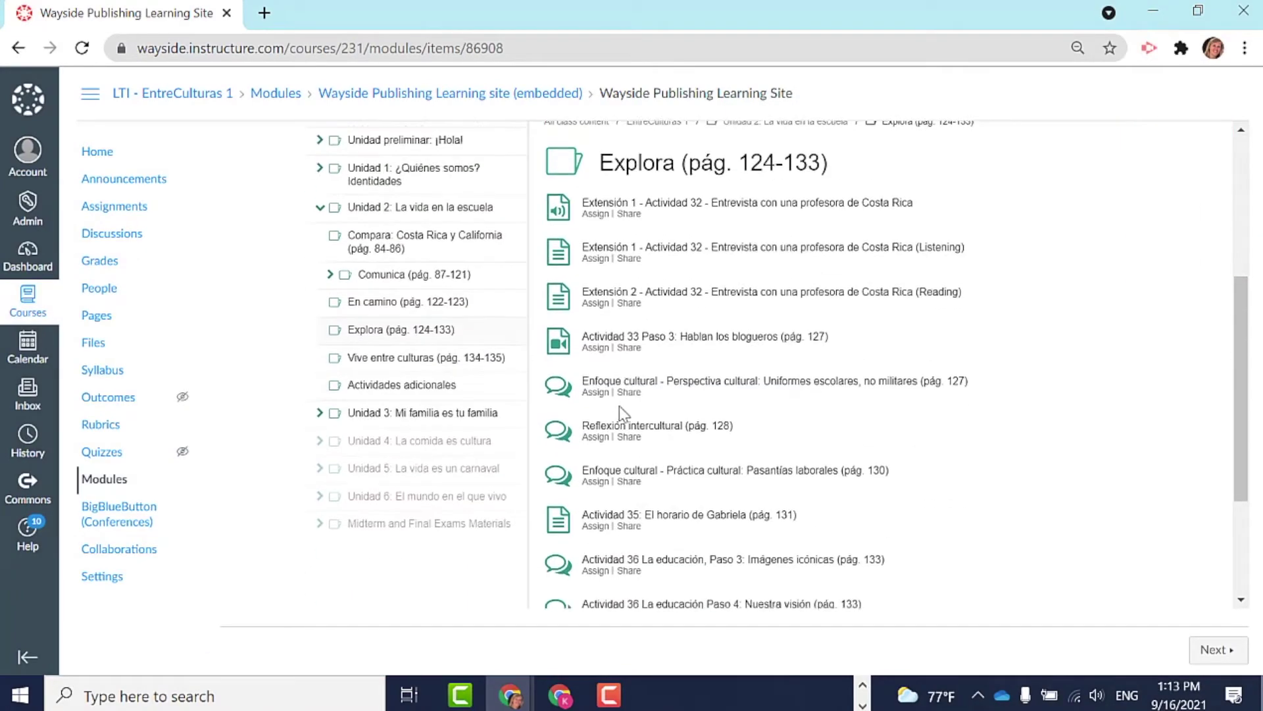
{"action": "scroll", "coordinate": [620, 408], "scroll_direction": "down", "scroll_amount": 2}
{"action": "left_click", "coordinate": [591, 340]}
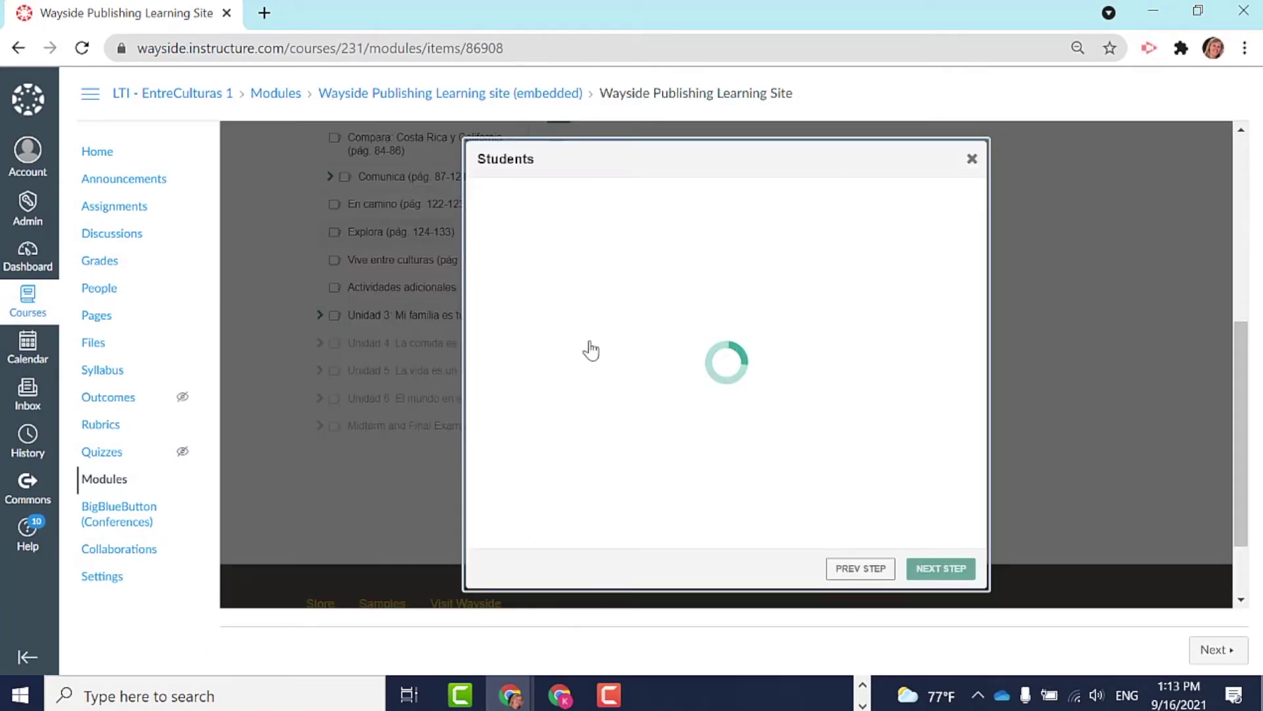
{"action": "left_click", "coordinate": [485, 195]}
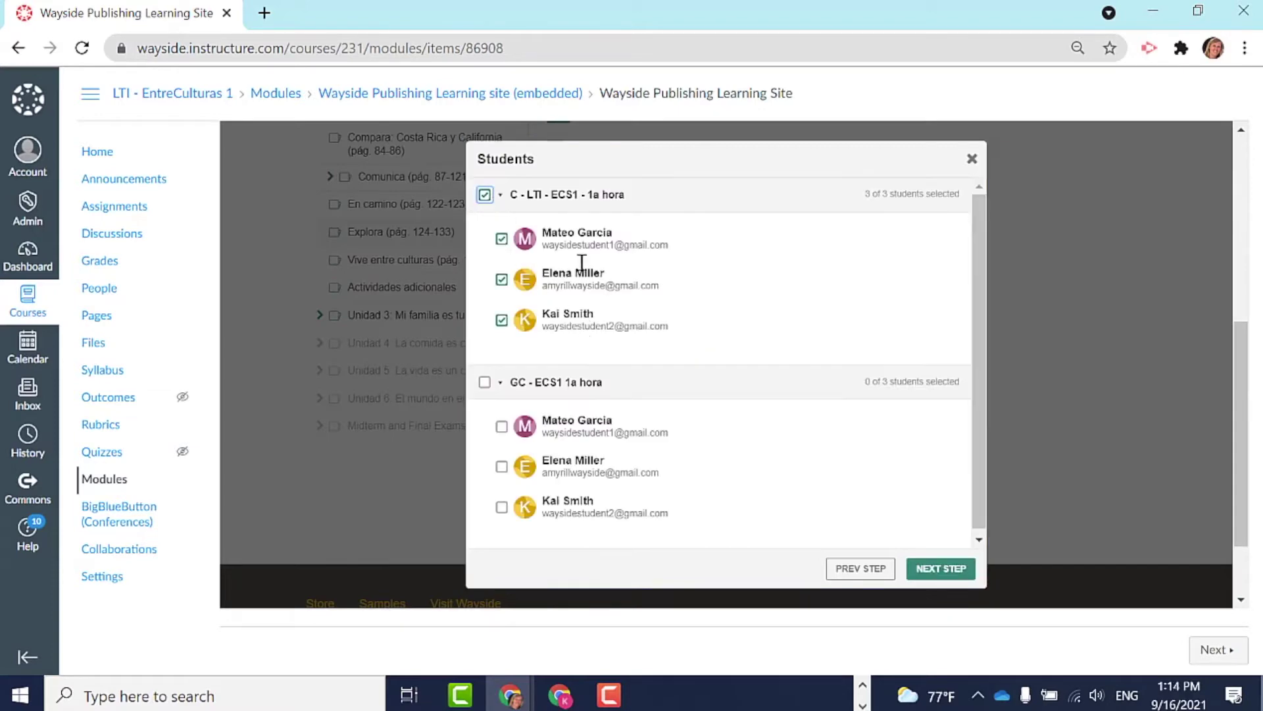
{"action": "left_click", "coordinate": [940, 568]}
{"action": "left_click", "coordinate": [526, 443]}
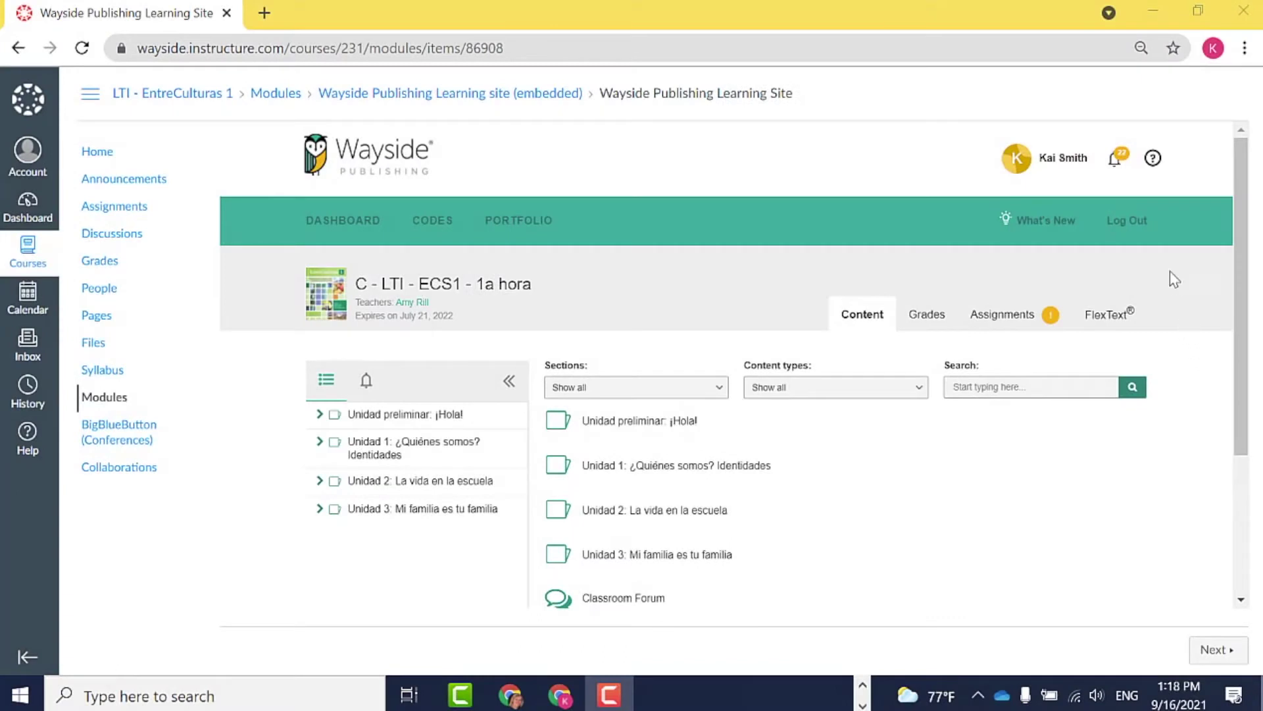
In the student account, check the notifications and open Reflexión intercultural (pág. 128) from September 20 in the assignments calendar.
{"action": "left_click", "coordinate": [1117, 164]}
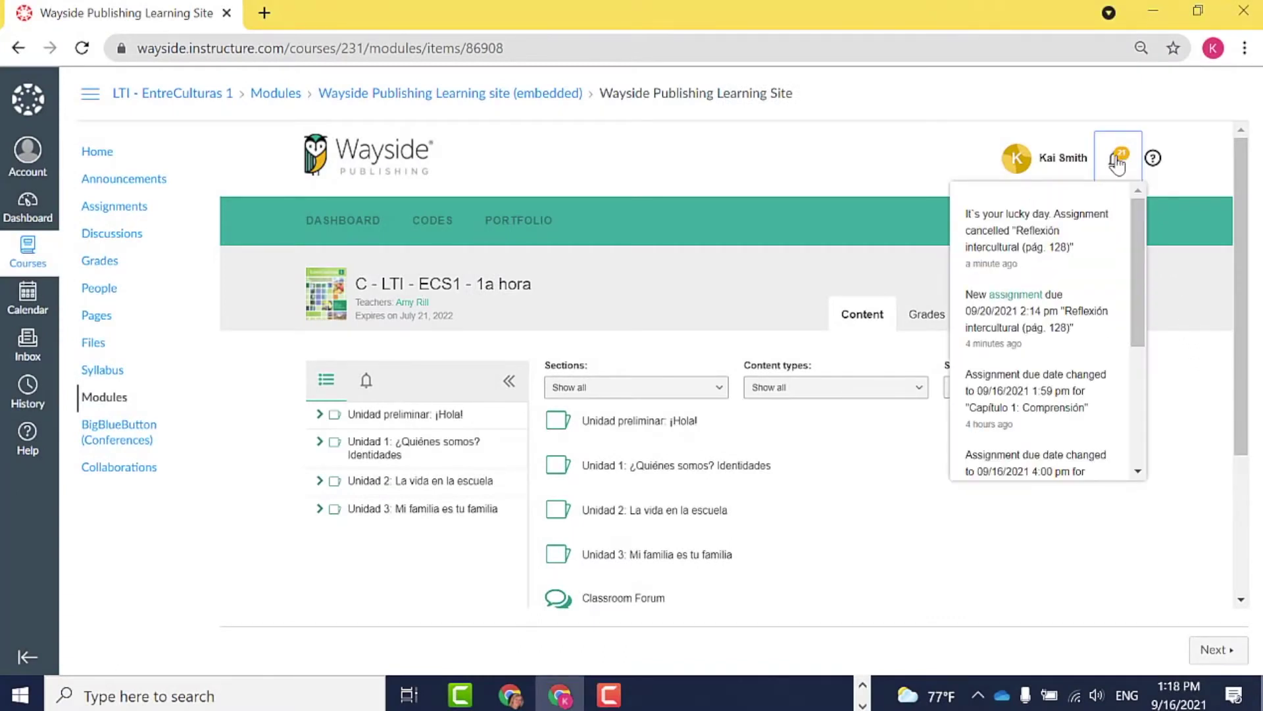
{"action": "left_click", "coordinate": [919, 176]}
{"action": "left_click", "coordinate": [999, 318]}
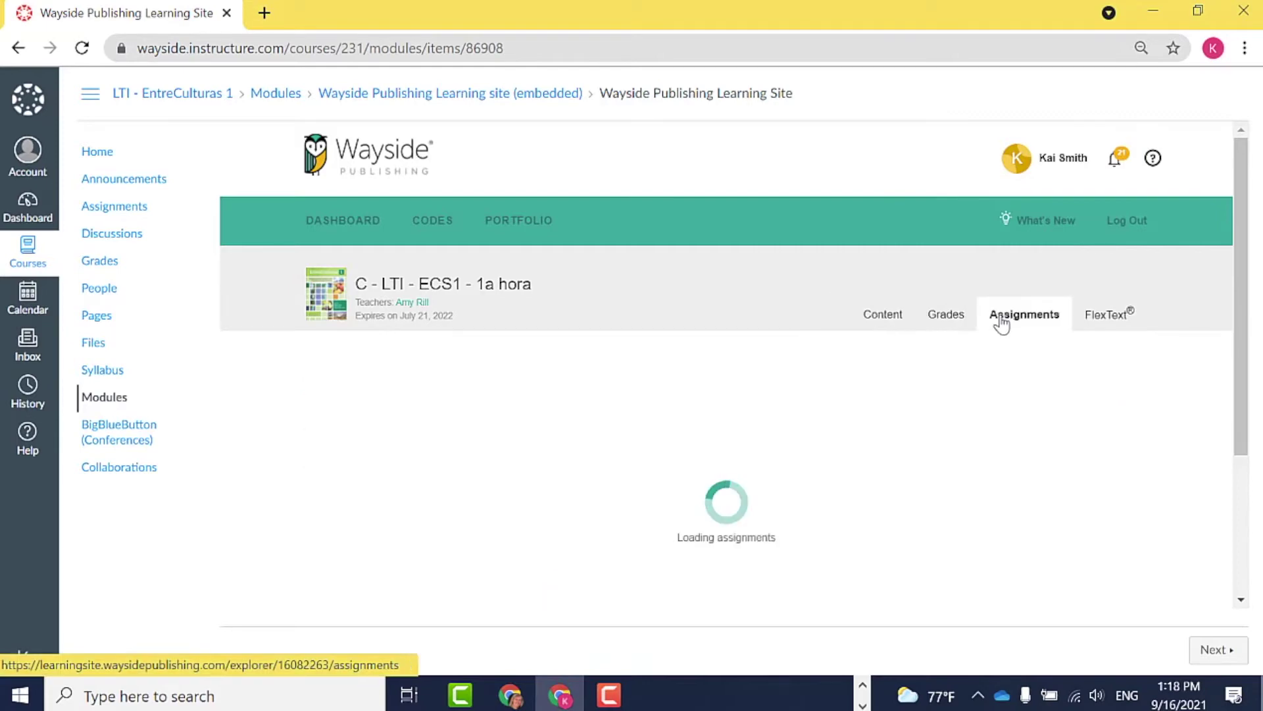
{"action": "scroll", "coordinate": [990, 348], "scroll_direction": "down", "scroll_amount": 8}
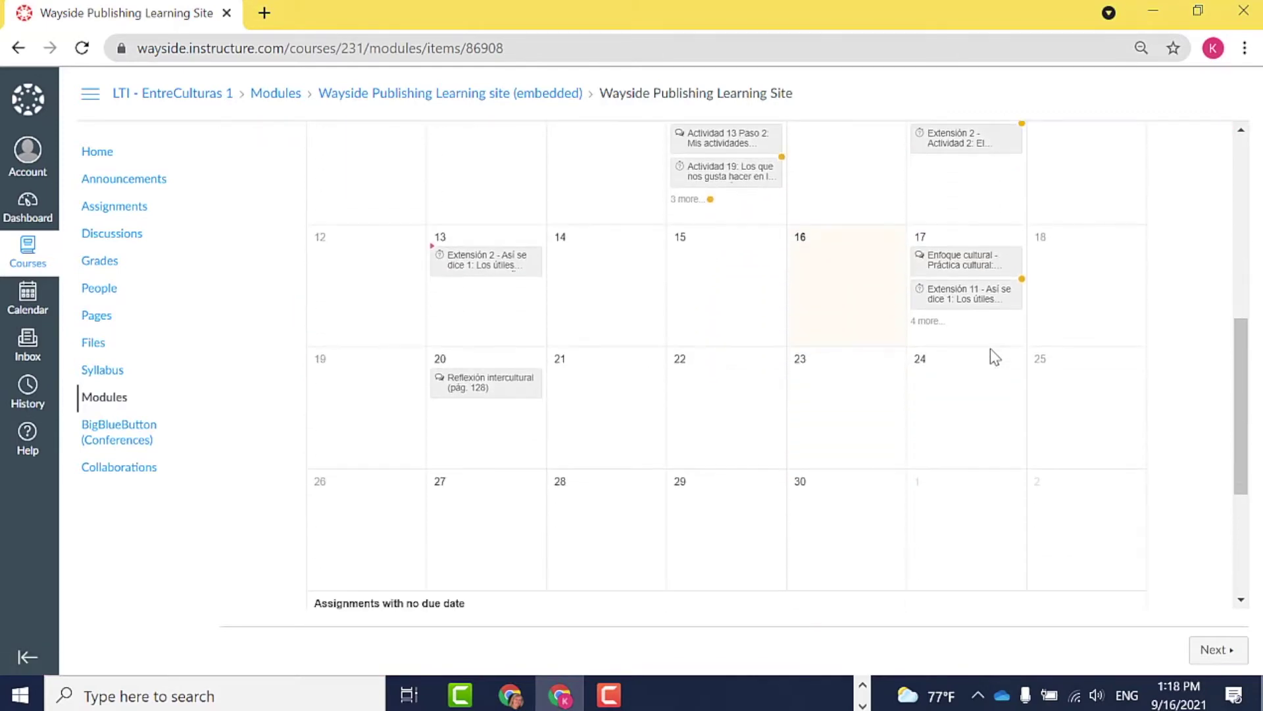
{"action": "left_click", "coordinate": [501, 393]}
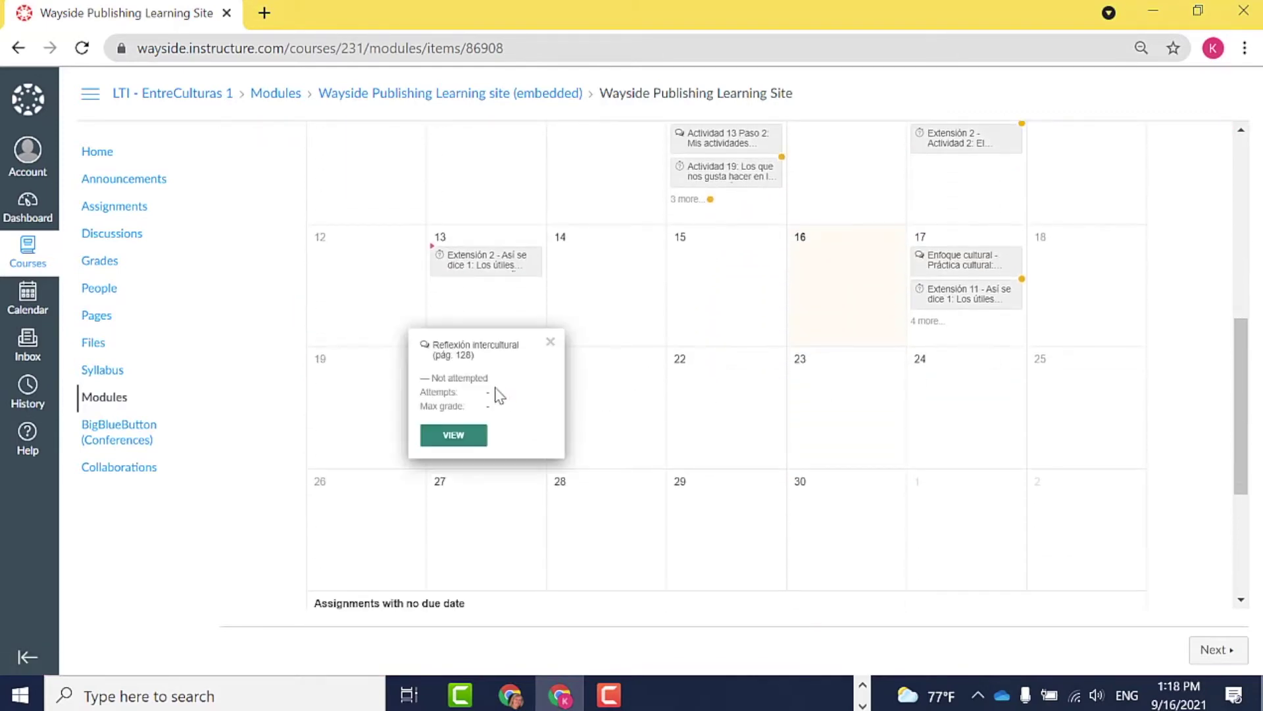
{"action": "left_click", "coordinate": [454, 436]}
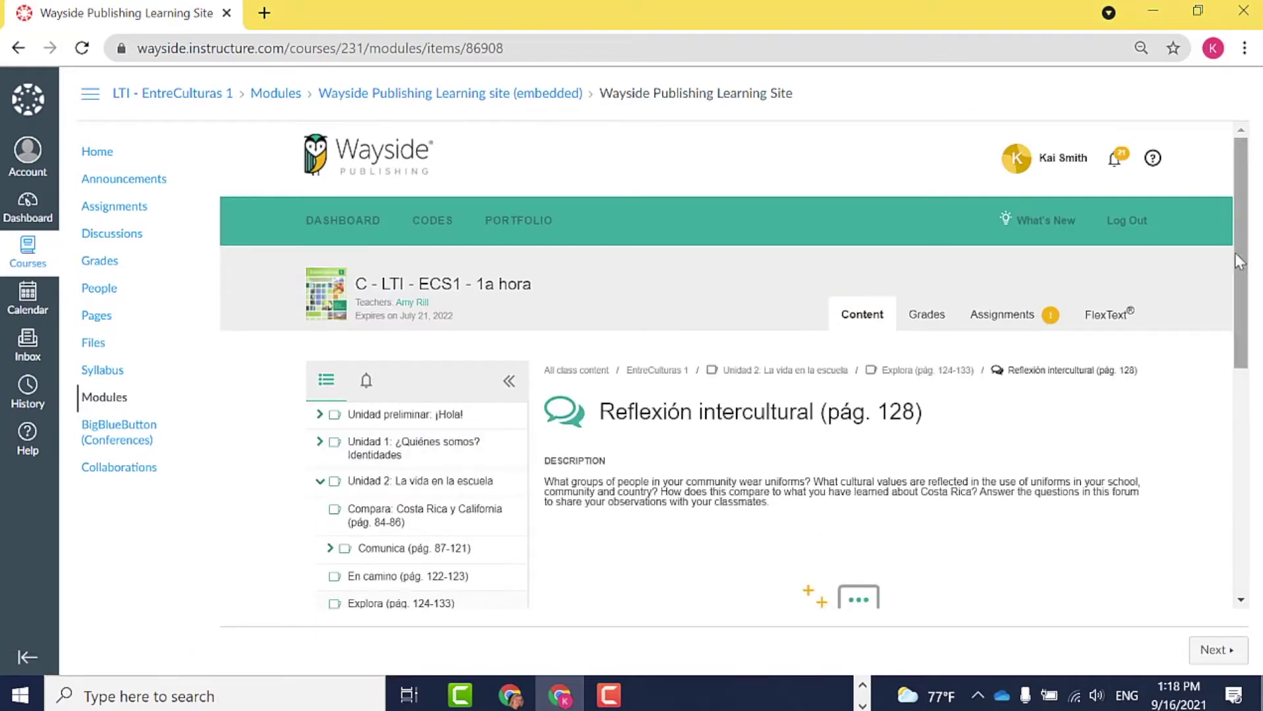
{"action": "left_click_drag", "start_coordinate": [1243, 301], "coordinate": [1250, 337]}
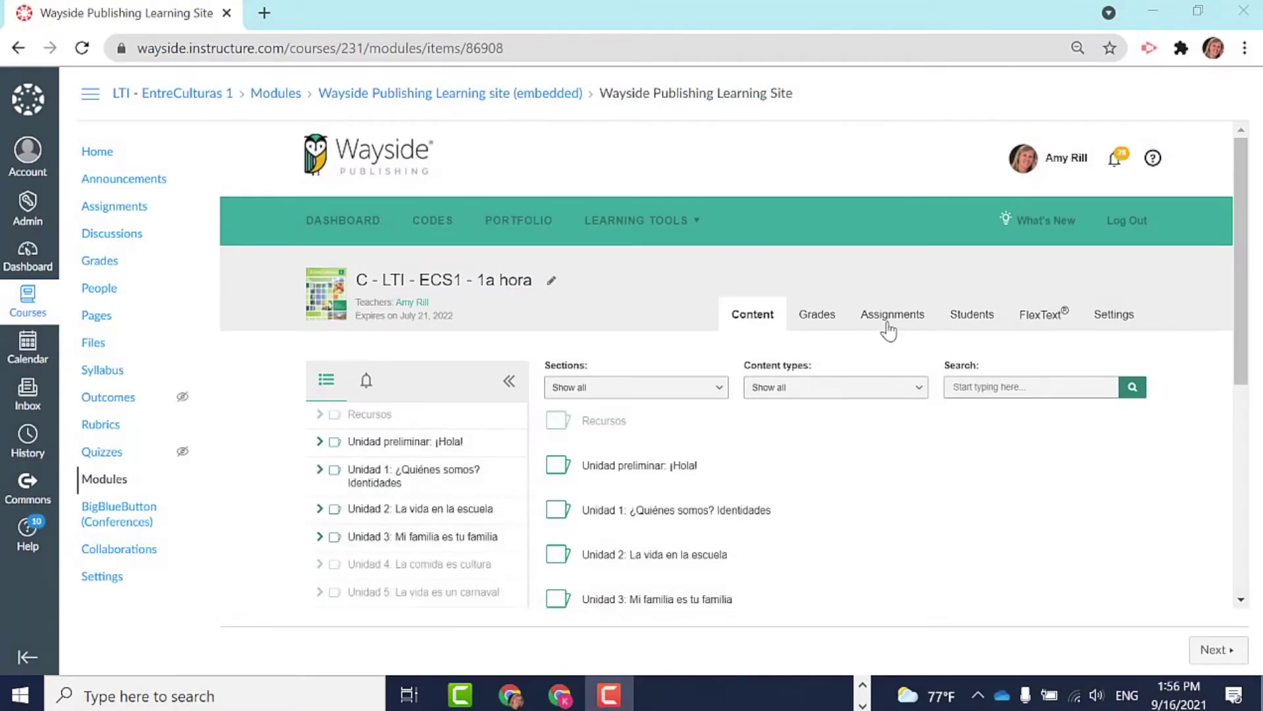
In the teacher account, open the Actividad 13 Paso 2 forum from September 8 in the assignments calendar and review its student messages.
{"action": "left_click", "coordinate": [889, 322]}
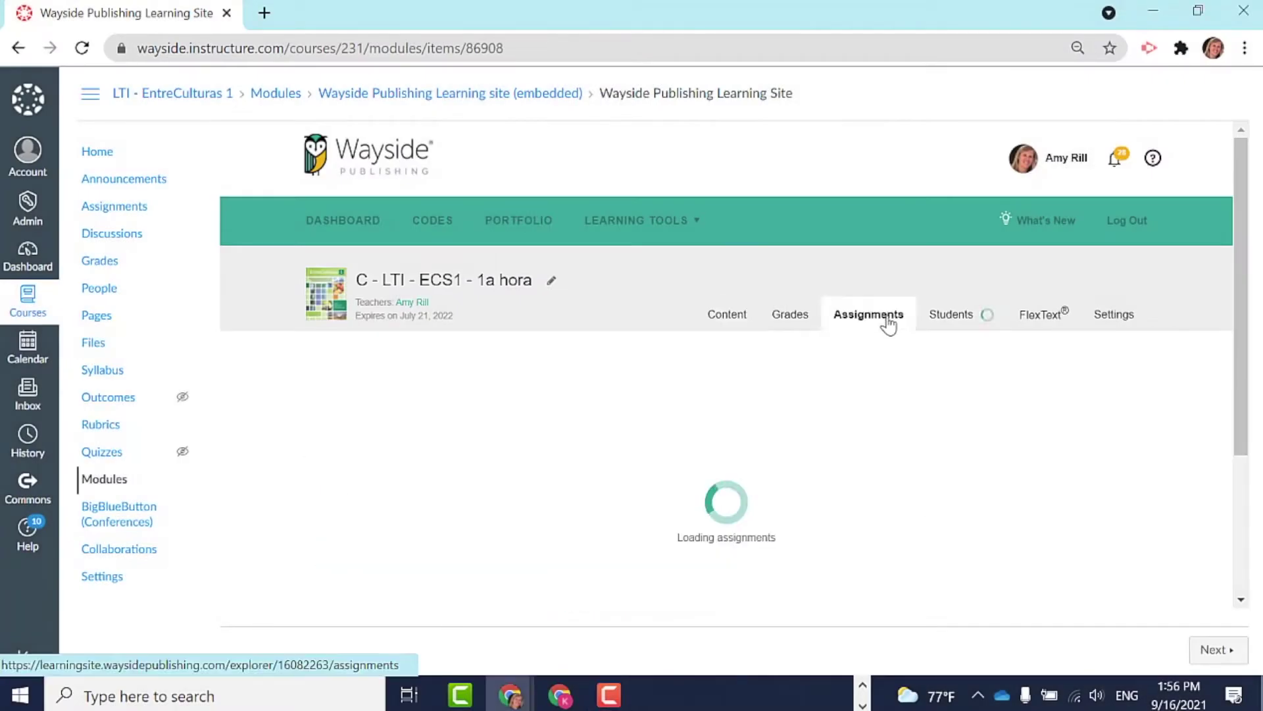
{"action": "left_click", "coordinate": [522, 400]}
{"action": "scroll", "coordinate": [524, 399], "scroll_direction": "down", "scroll_amount": 5}
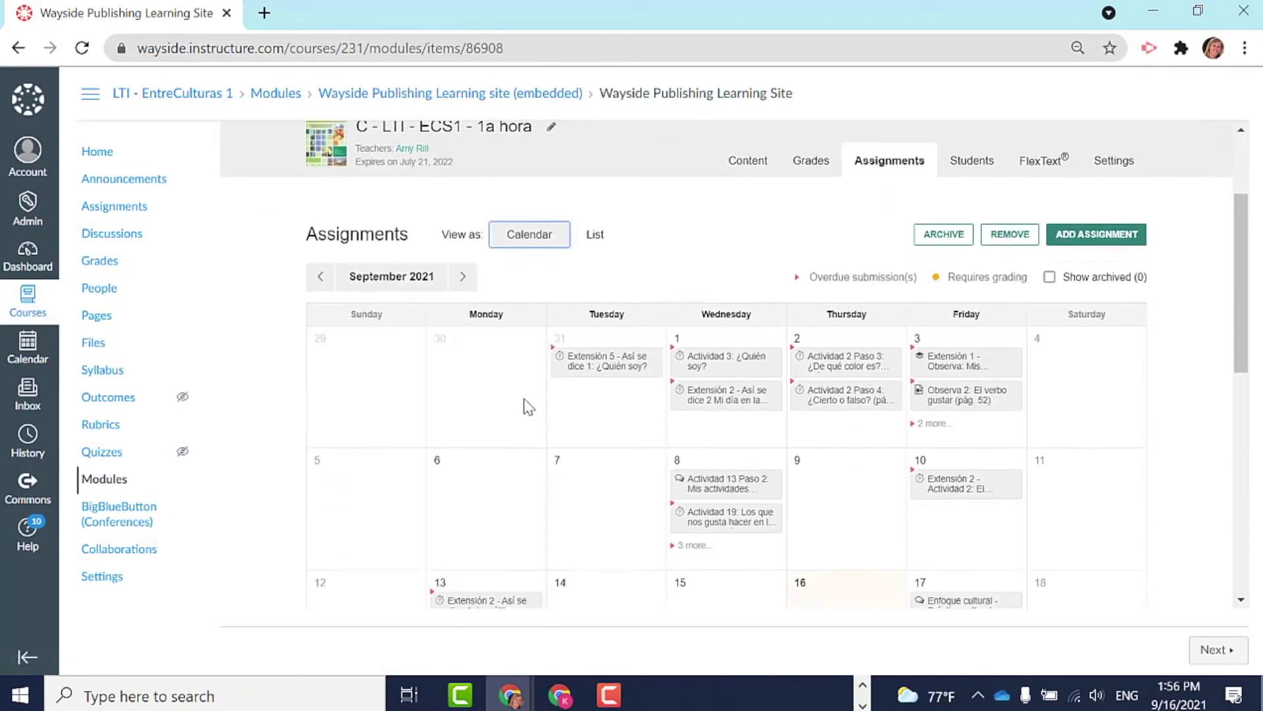
{"action": "left_click", "coordinate": [712, 346]}
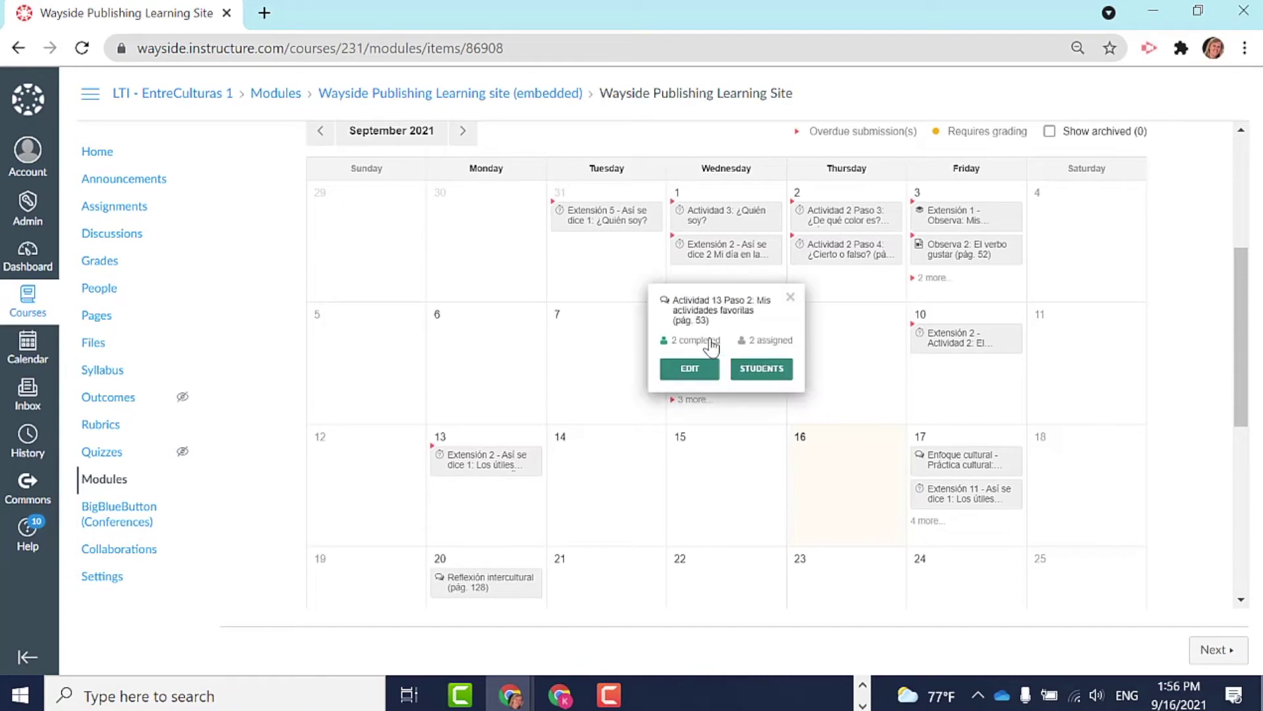
{"action": "left_click", "coordinate": [710, 319]}
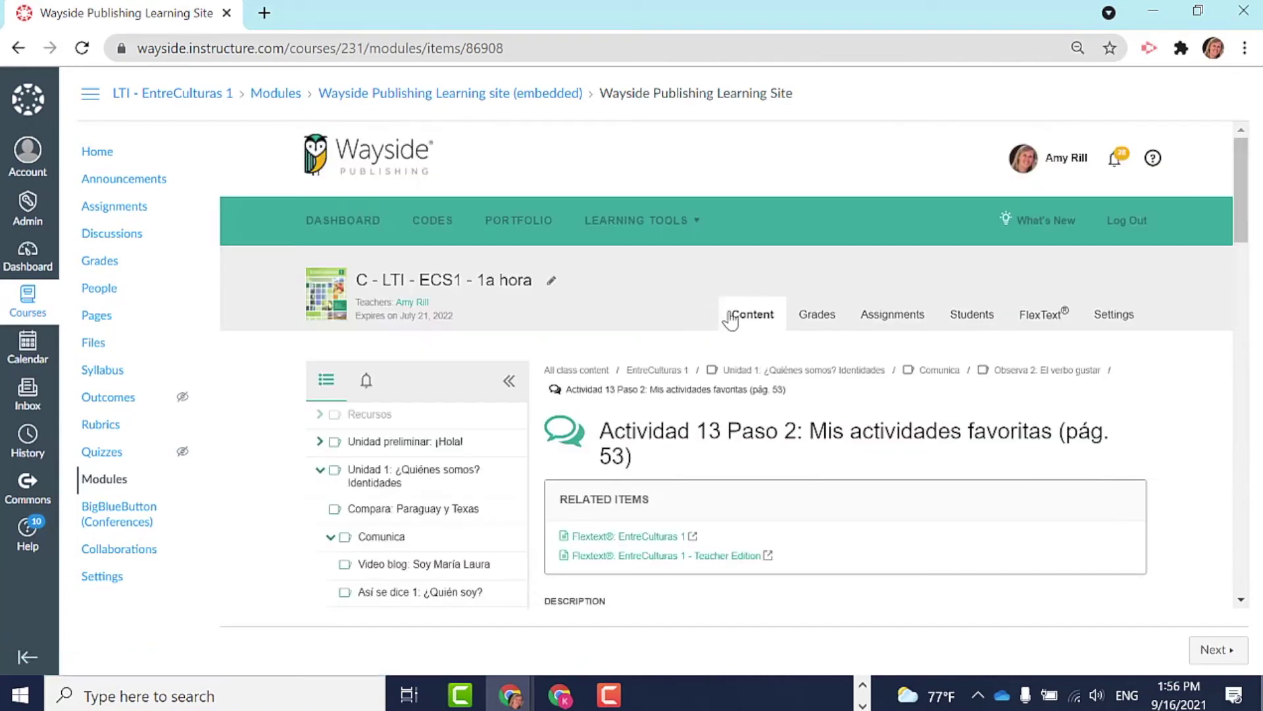
{"action": "scroll", "coordinate": [1169, 345], "scroll_direction": "down", "scroll_amount": 14}
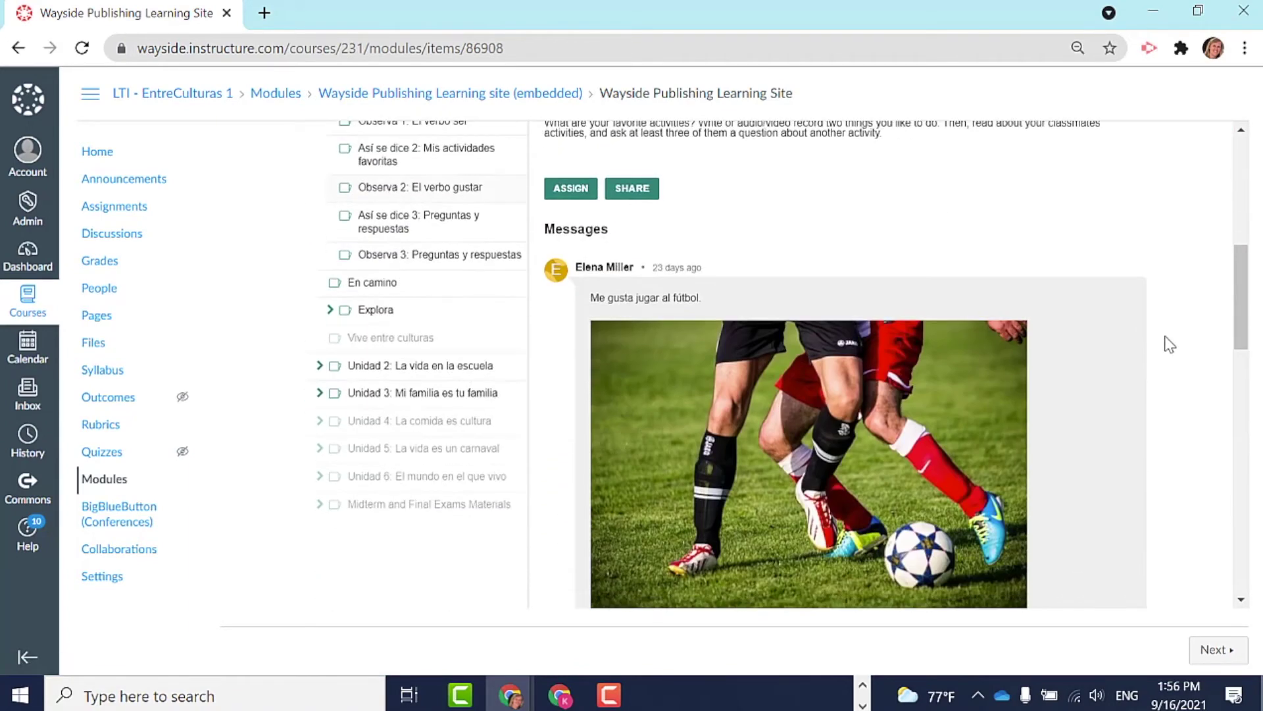
{"action": "scroll", "coordinate": [1169, 344], "scroll_direction": "down", "scroll_amount": 10}
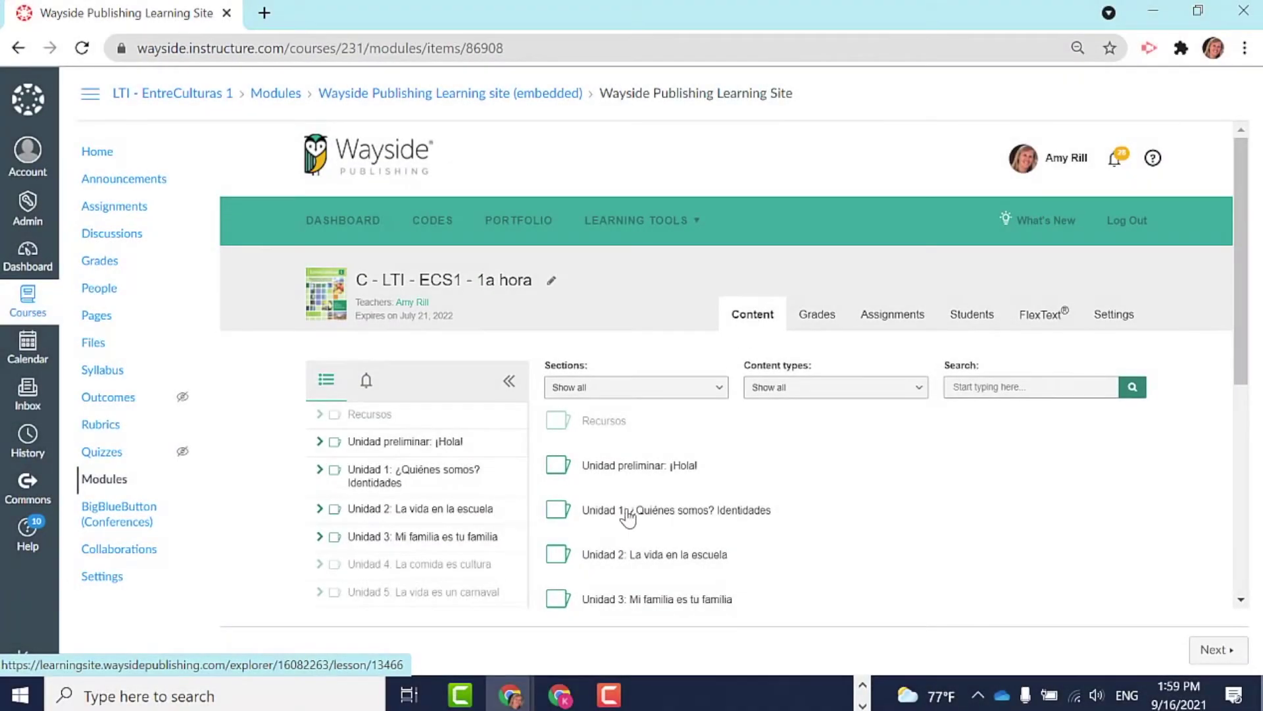
Open the Actividad 13 Paso 2 forum through the class content, in Observa 2: El verbo gustar under Unidad 1's Comunica, and review its messages.
{"action": "left_click", "coordinate": [628, 518]}
{"action": "scroll", "coordinate": [628, 517], "scroll_direction": "down", "scroll_amount": 6}
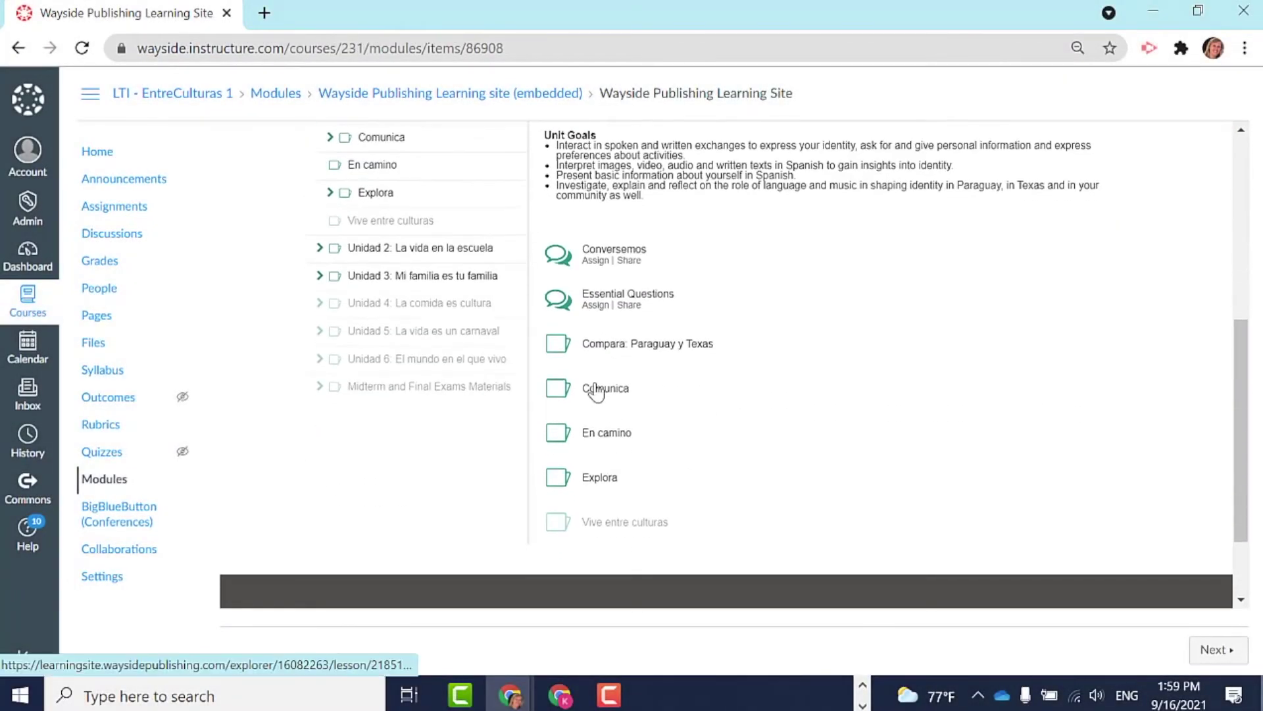
{"action": "left_click", "coordinate": [596, 389]}
{"action": "scroll", "coordinate": [609, 388], "scroll_direction": "down", "scroll_amount": 4}
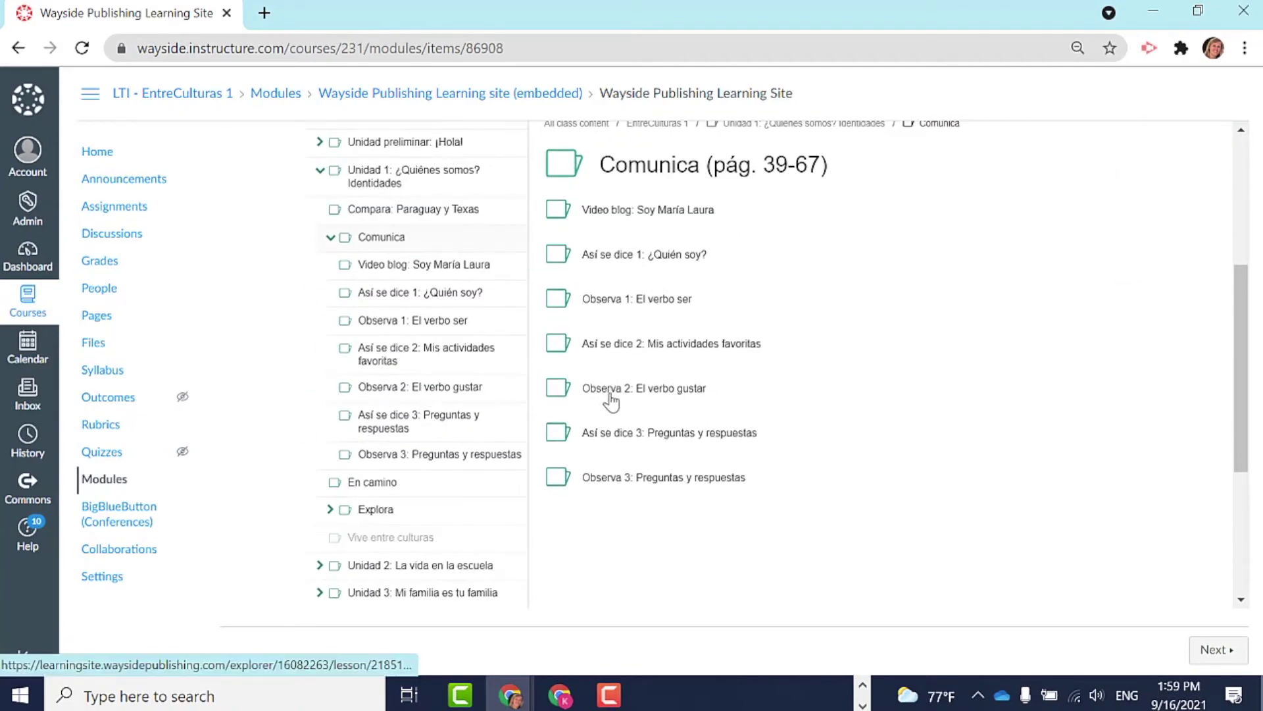
{"action": "left_click", "coordinate": [610, 395]}
{"action": "scroll", "coordinate": [615, 395], "scroll_direction": "down", "scroll_amount": 6}
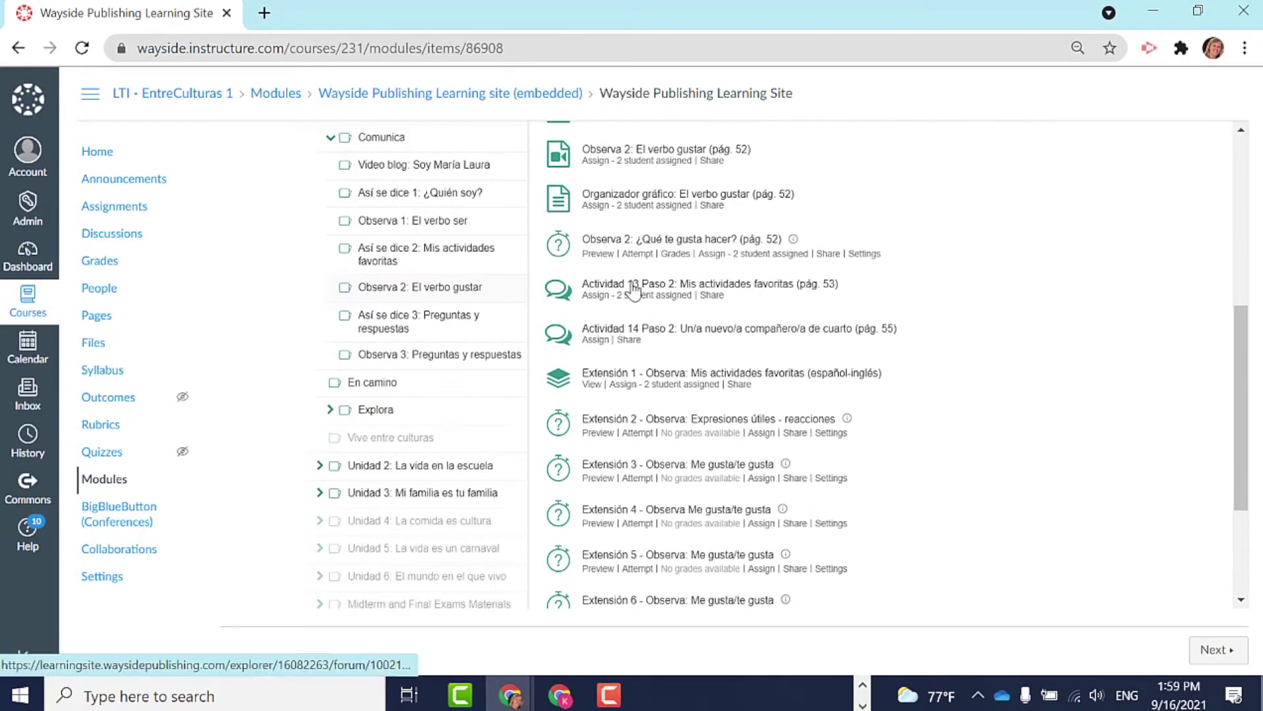
{"action": "left_click", "coordinate": [634, 285]}
{"action": "scroll", "coordinate": [669, 283], "scroll_direction": "down", "scroll_amount": 5}
{"action": "scroll", "coordinate": [671, 290], "scroll_direction": "down", "scroll_amount": 6}
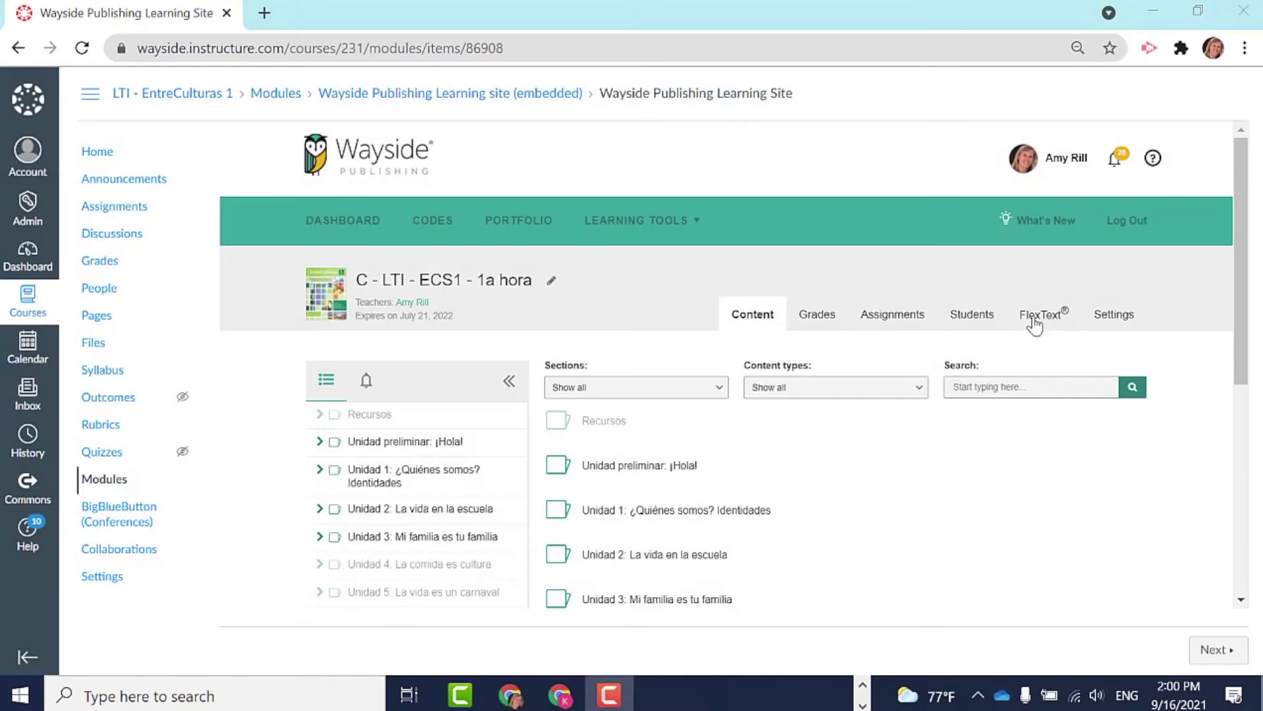
Open the EntreCulturas 1 teacher edition FlexText and go to Paso 2 in Unidad 1's Observa 2: Mis actividades favoritas section.
{"action": "left_click", "coordinate": [1038, 317]}
{"action": "scroll", "coordinate": [960, 394], "scroll_direction": "down", "scroll_amount": 4}
{"action": "left_click", "coordinate": [768, 325]}
{"action": "scroll", "coordinate": [767, 321], "scroll_direction": "down", "scroll_amount": 5}
{"action": "scroll", "coordinate": [767, 322], "scroll_direction": "down", "scroll_amount": 10}
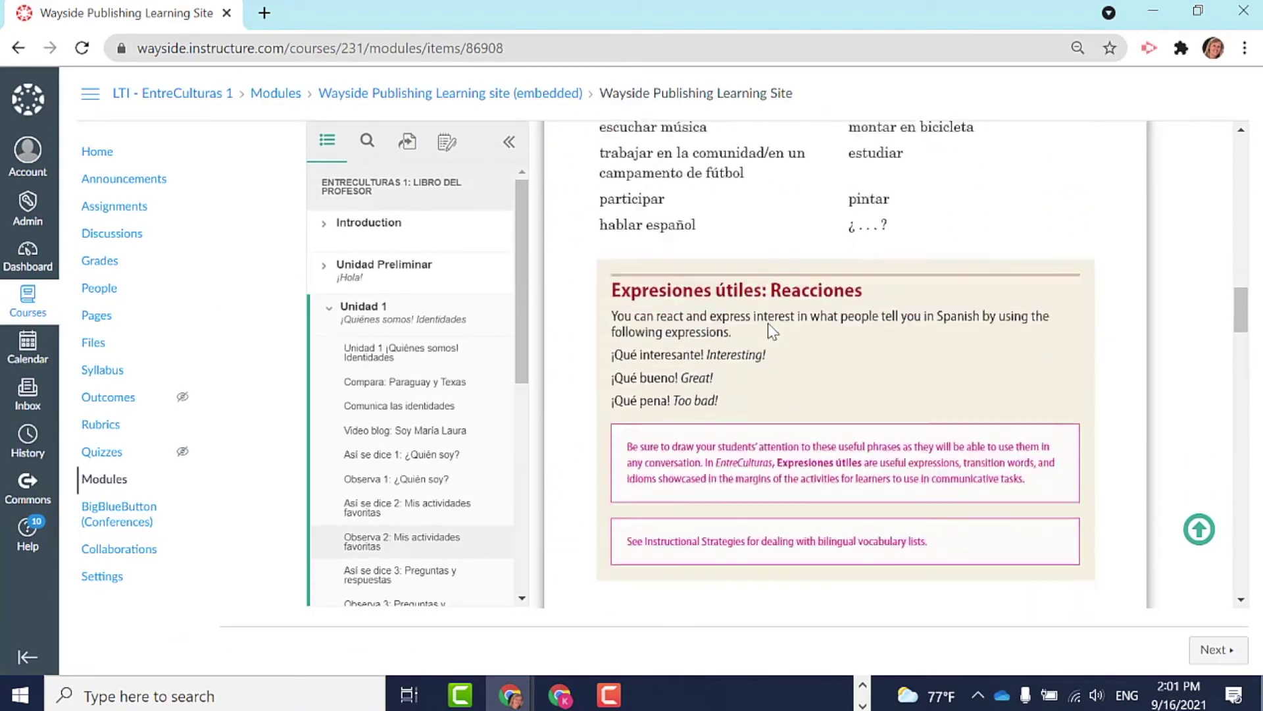
{"action": "scroll", "coordinate": [772, 329], "scroll_direction": "down", "scroll_amount": 5}
Show the related items for Paso 2, and open the linked Actividad 13 Paso 2 forum to review its messages.
{"action": "left_click", "coordinate": [561, 276]}
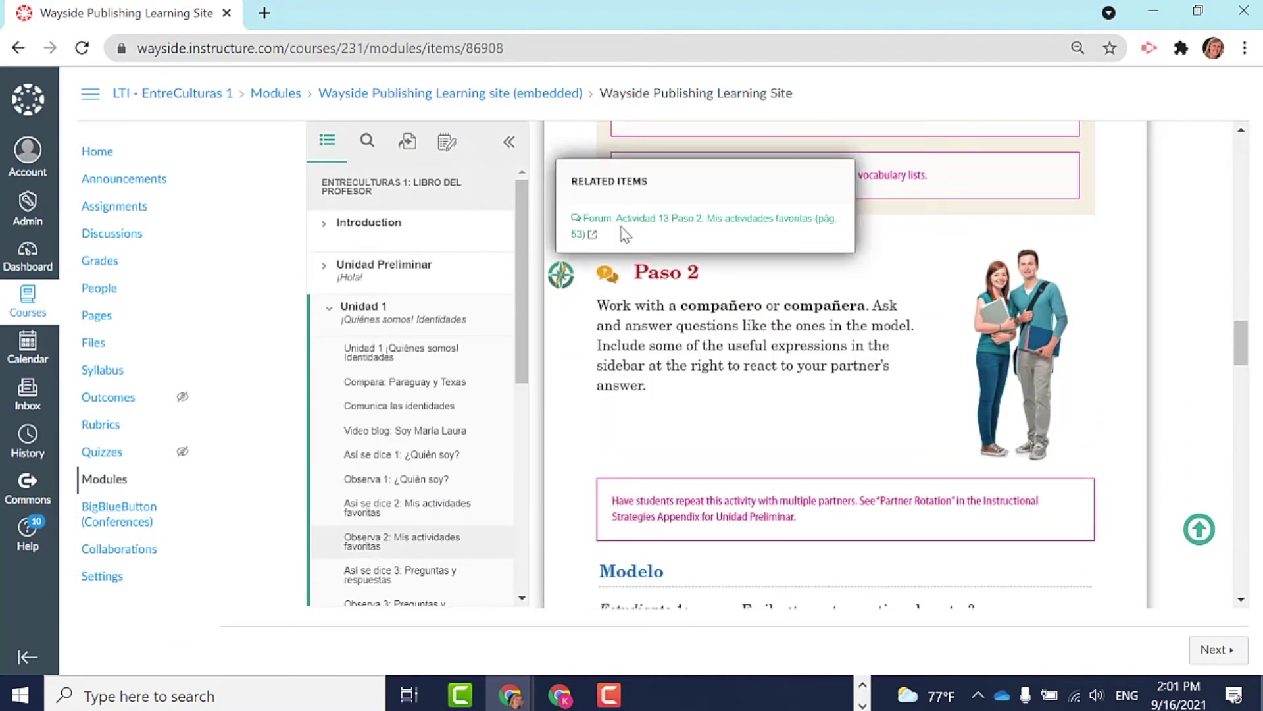
{"action": "left_click", "coordinate": [619, 232]}
{"action": "scroll", "coordinate": [630, 230], "scroll_direction": "down", "scroll_amount": 6}
{"action": "scroll", "coordinate": [630, 230], "scroll_direction": "down", "scroll_amount": 3}
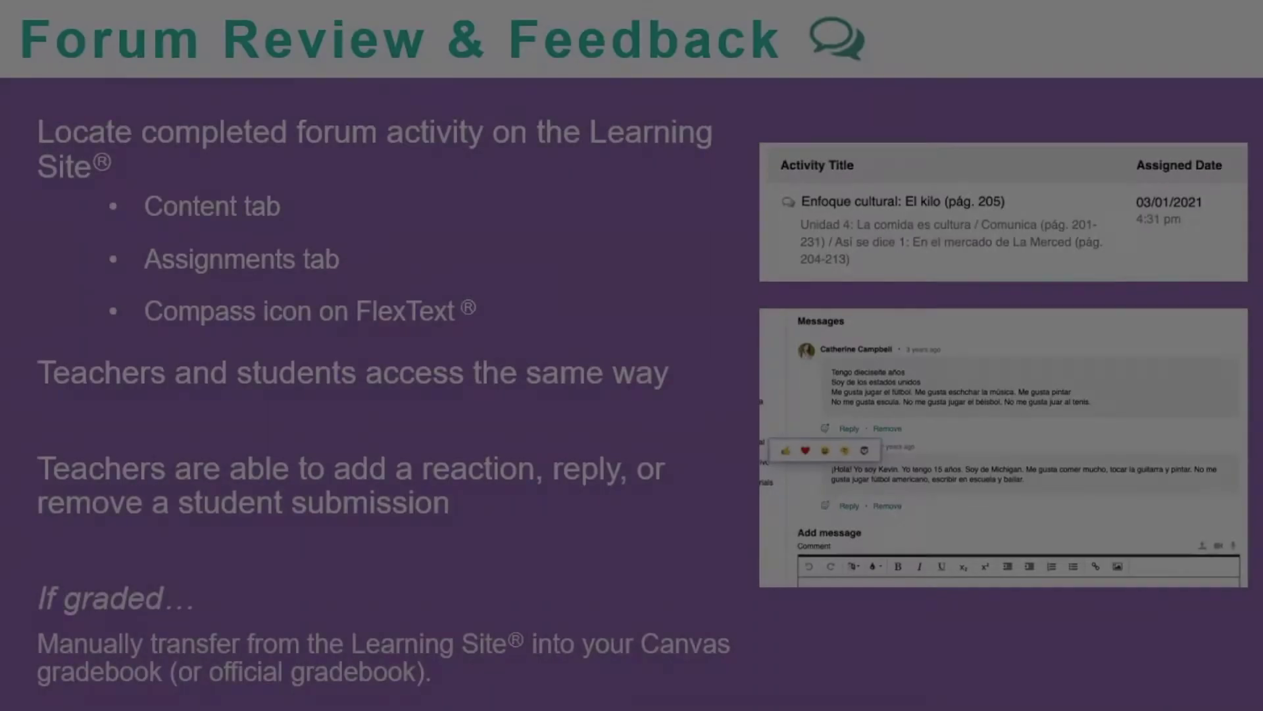
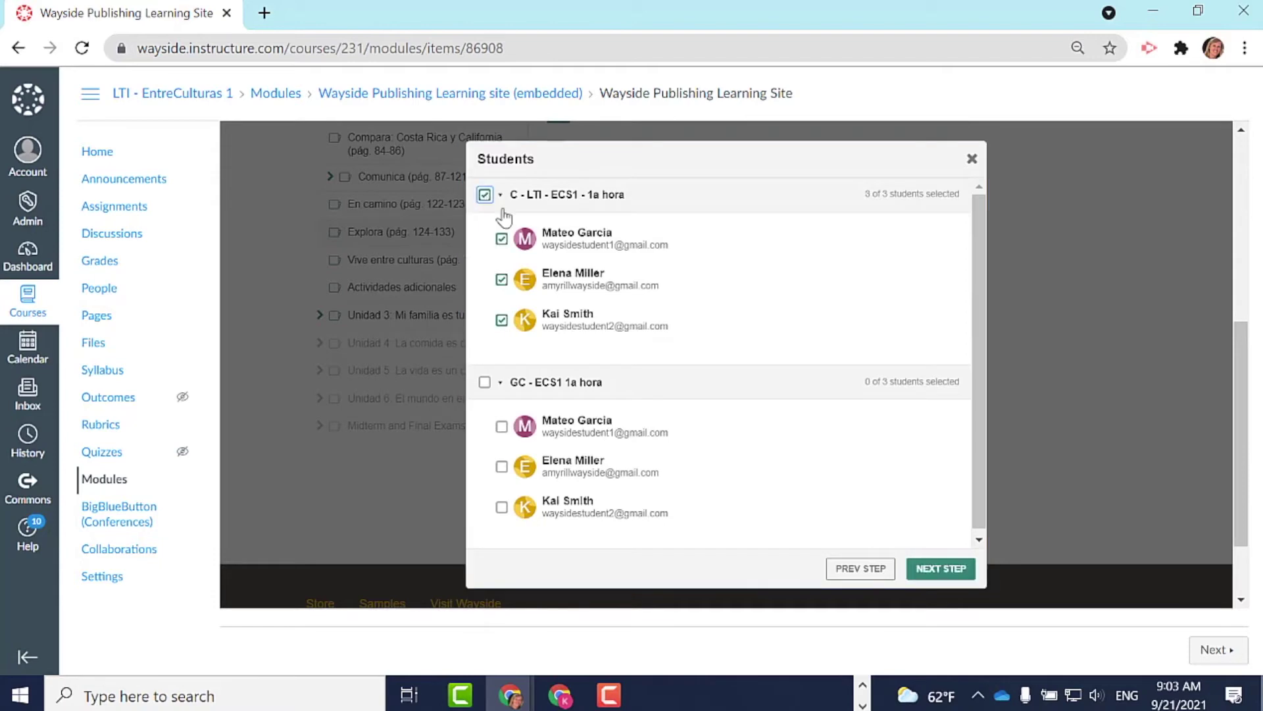
Continue assigning to all students of the C - LTI - ECS1 - 1a hora class and set the due date to September 22, 2021.
{"action": "left_click", "coordinate": [957, 572]}
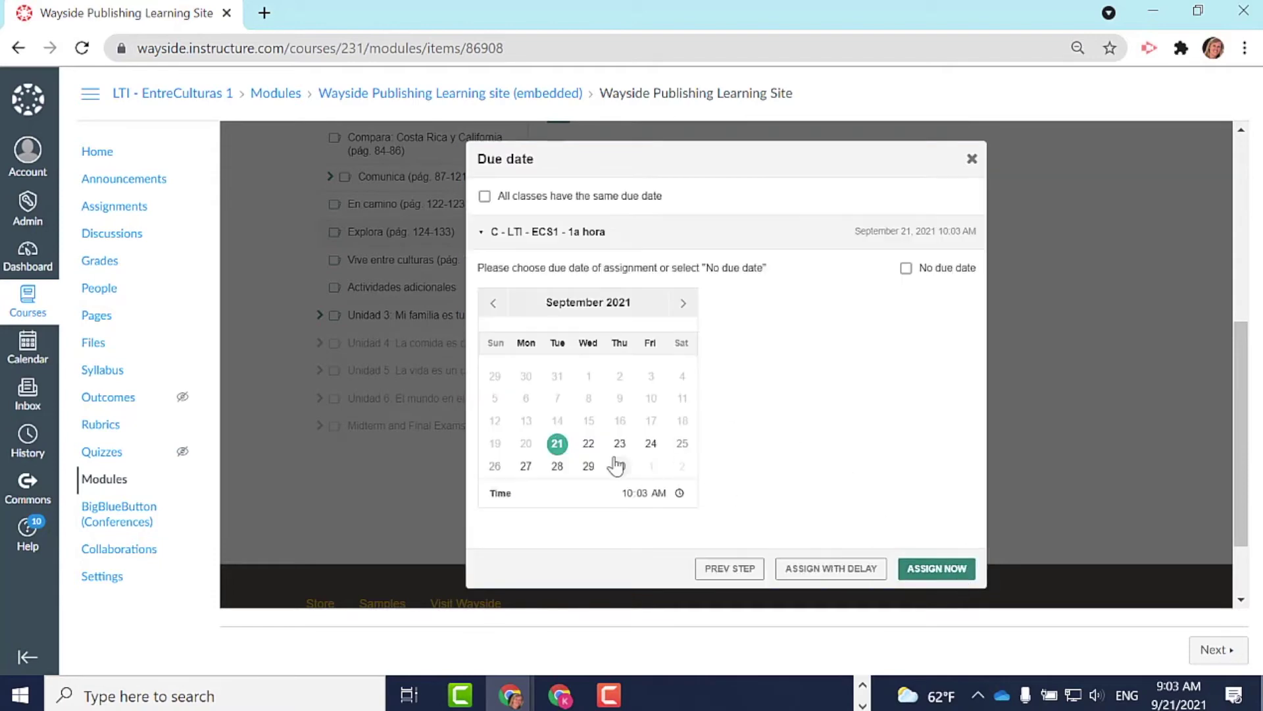
{"action": "left_click", "coordinate": [588, 443]}
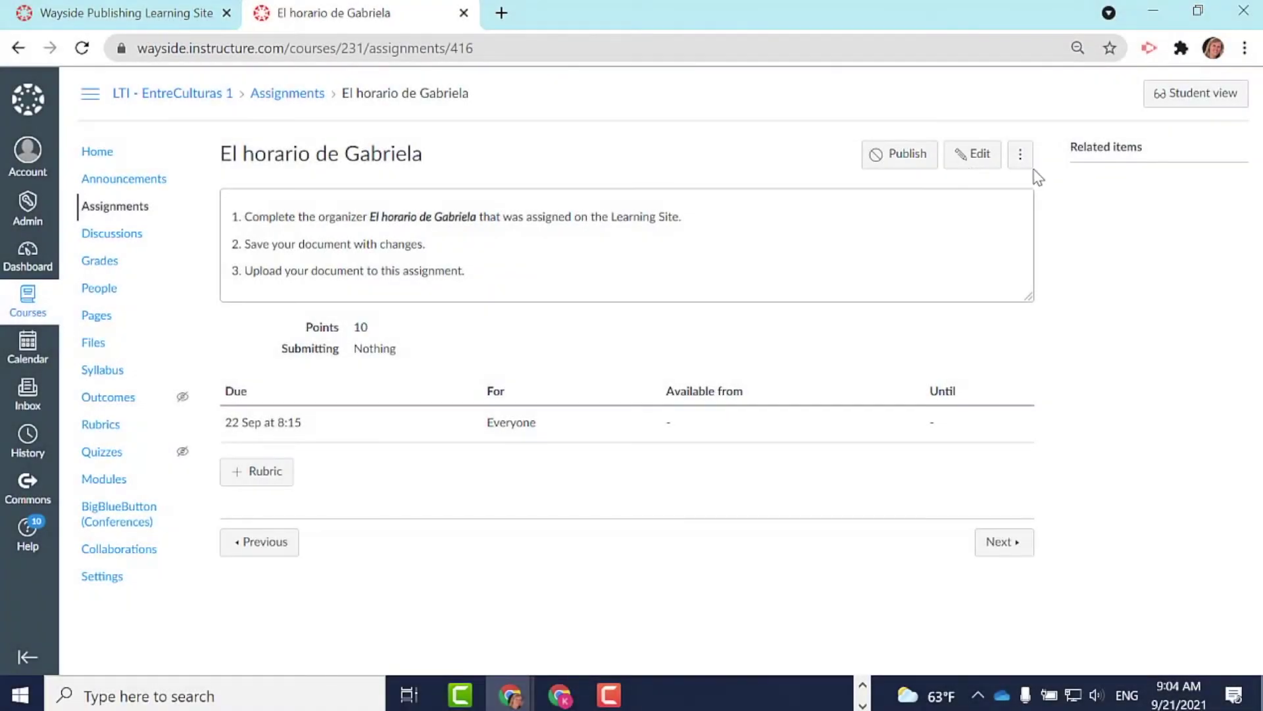
Edit the El horario de Gabriela assignment to accept online submissions as file uploads, and save and publish it.
{"action": "left_click", "coordinate": [970, 168]}
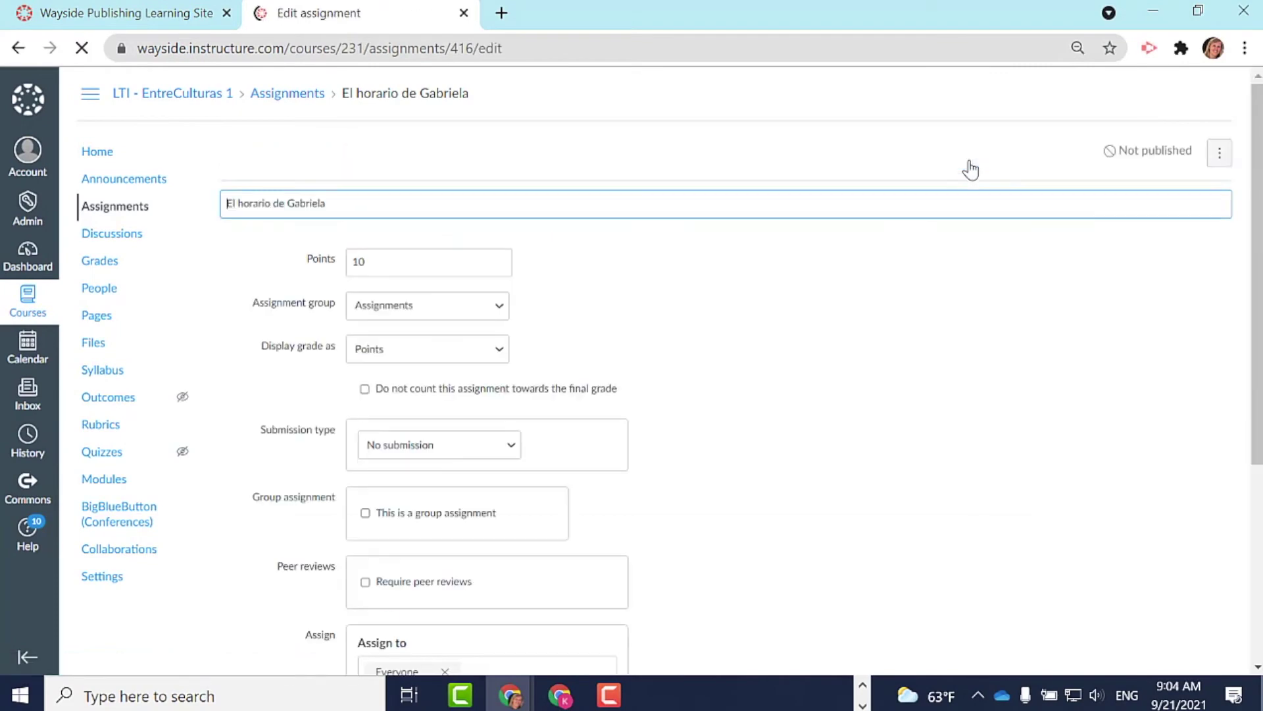
{"action": "scroll", "coordinate": [970, 168], "scroll_direction": "down", "scroll_amount": 6}
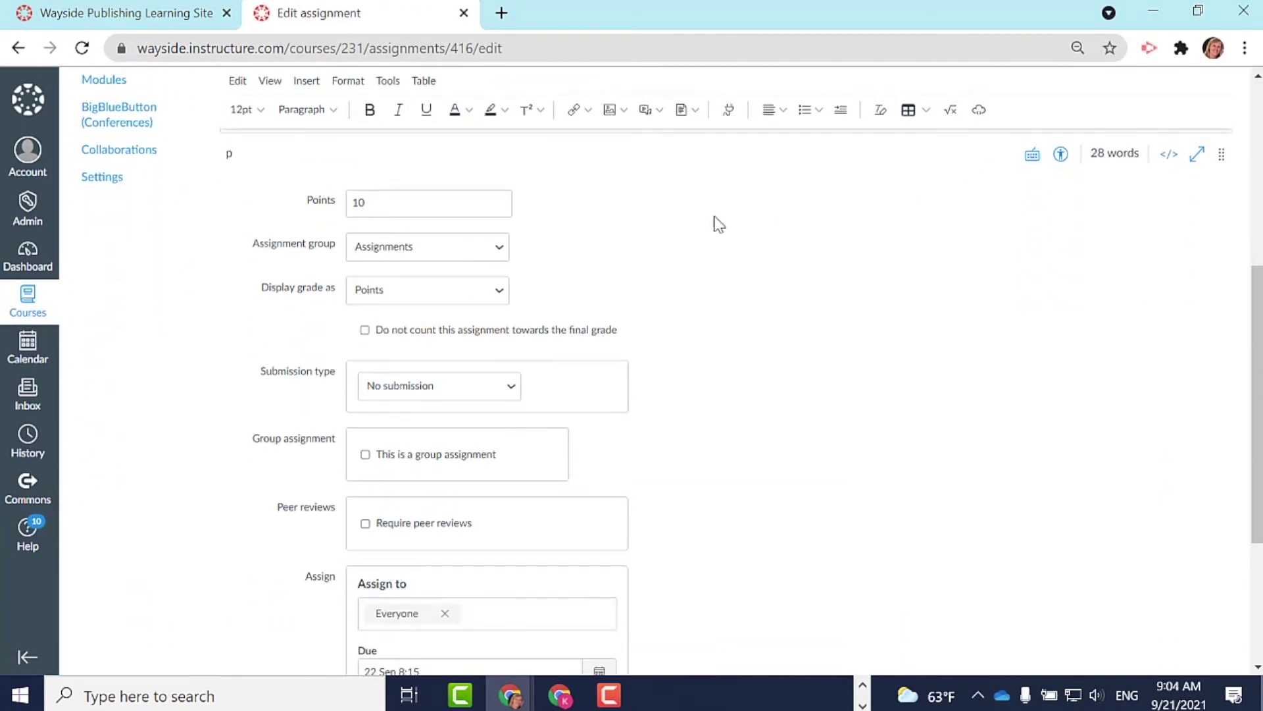
{"action": "left_click", "coordinate": [508, 389]}
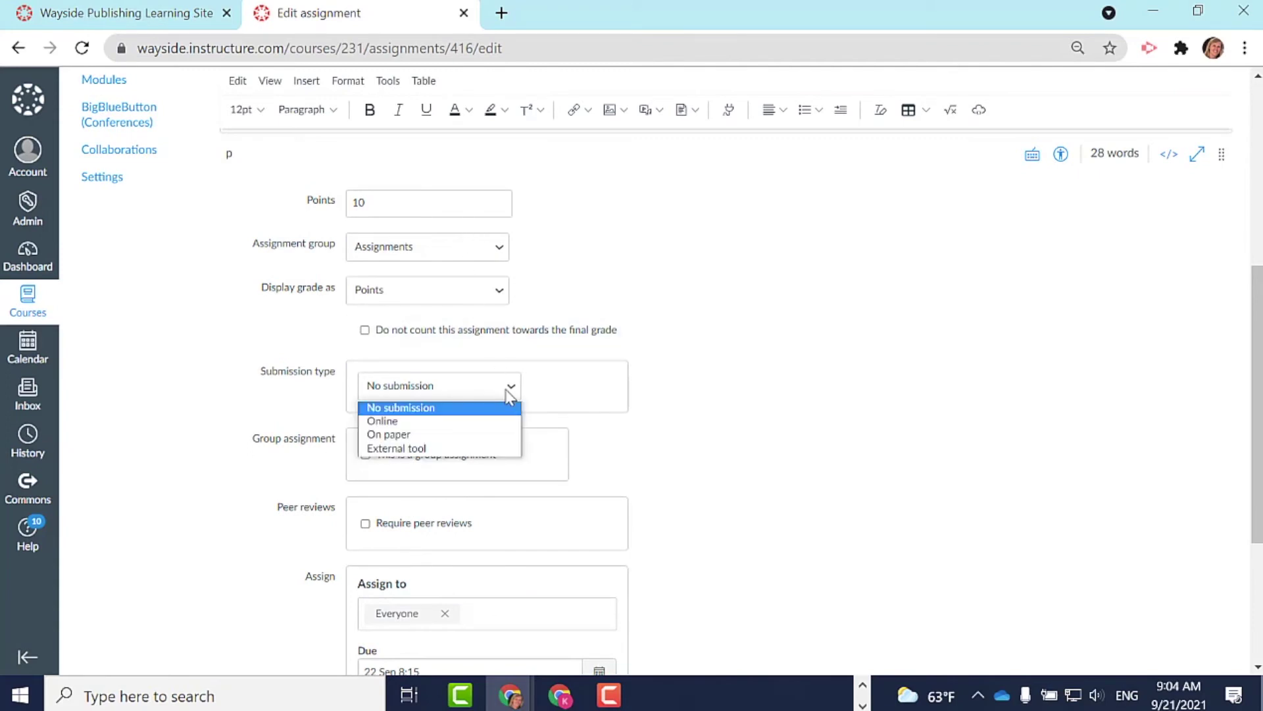
{"action": "left_click", "coordinate": [497, 422]}
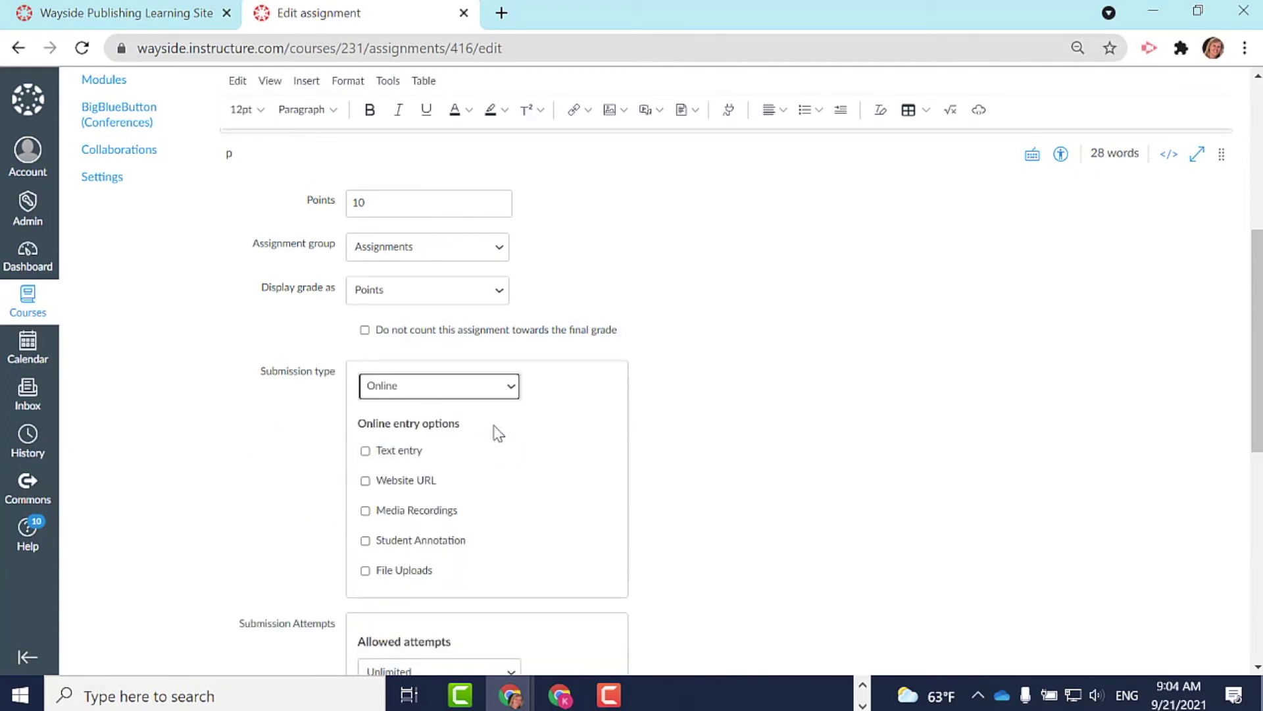
{"action": "left_click", "coordinate": [366, 572]}
{"action": "scroll", "coordinate": [367, 579], "scroll_direction": "down", "scroll_amount": 9}
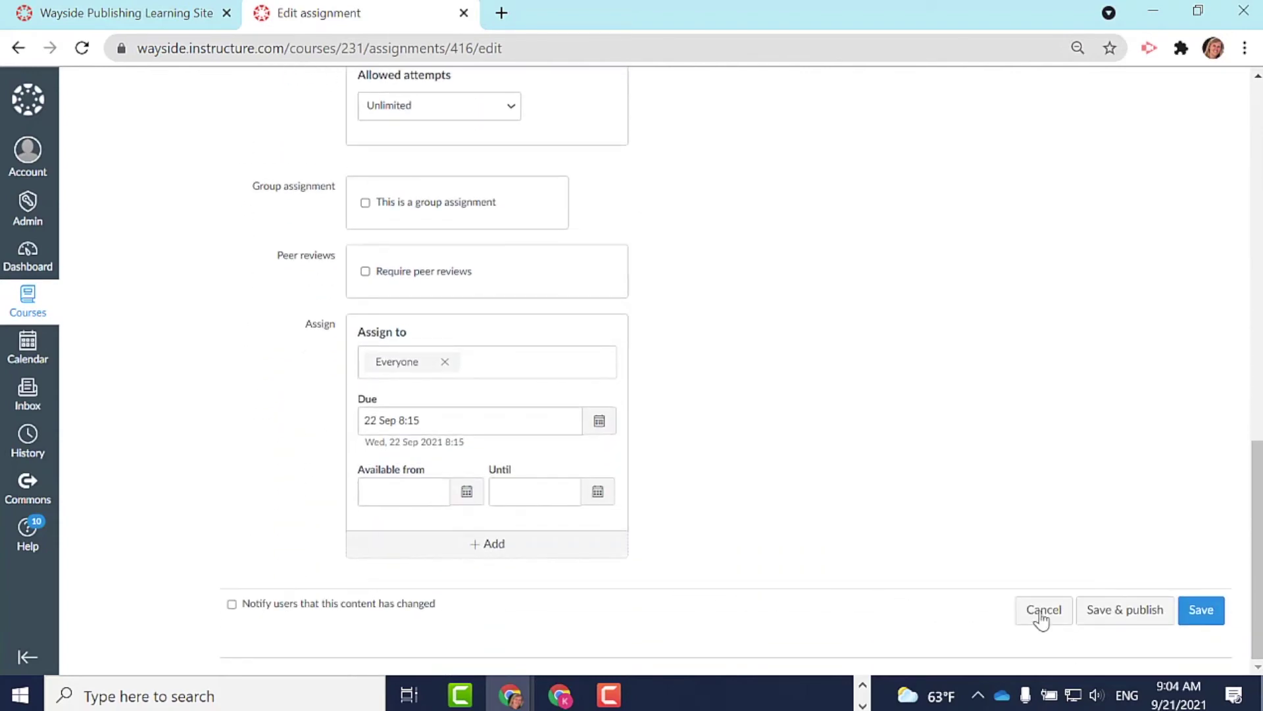
{"action": "left_click", "coordinate": [1113, 614]}
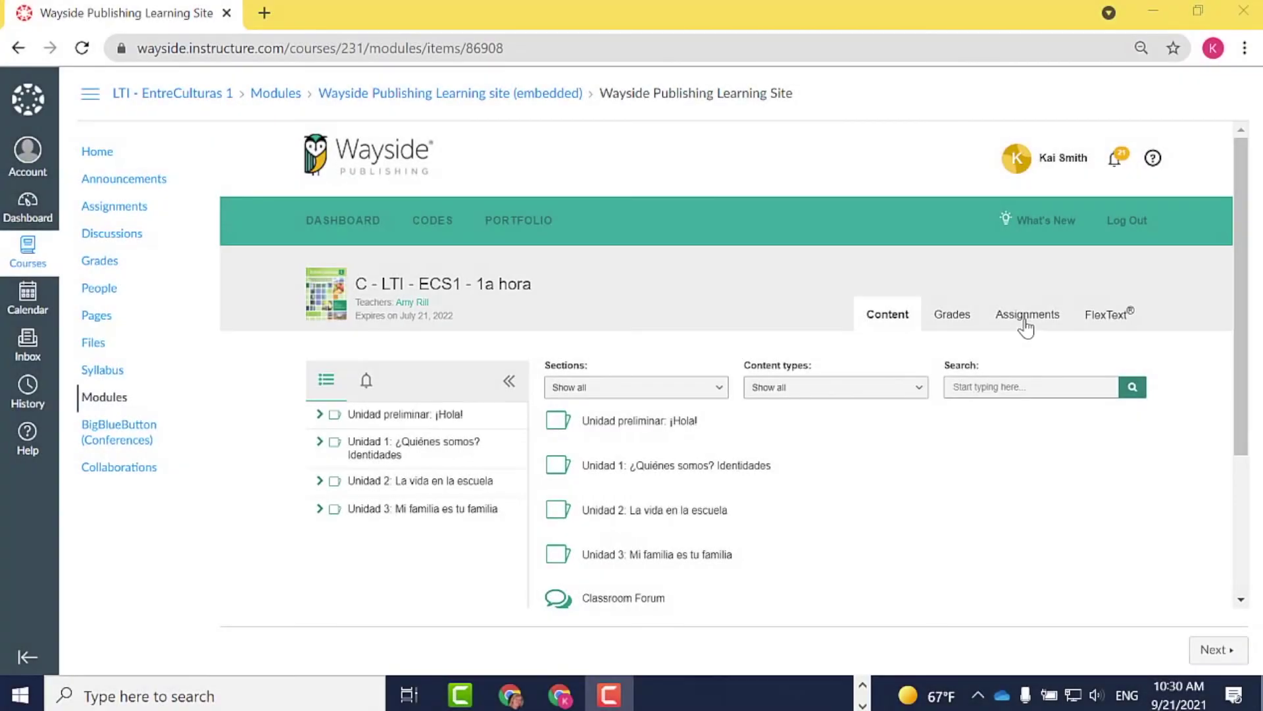
In the student account, open the Actividad 35: El horario de Gabriela PDF from September 22 in the Learning Site assignments calendar.
{"action": "left_click", "coordinate": [1026, 315]}
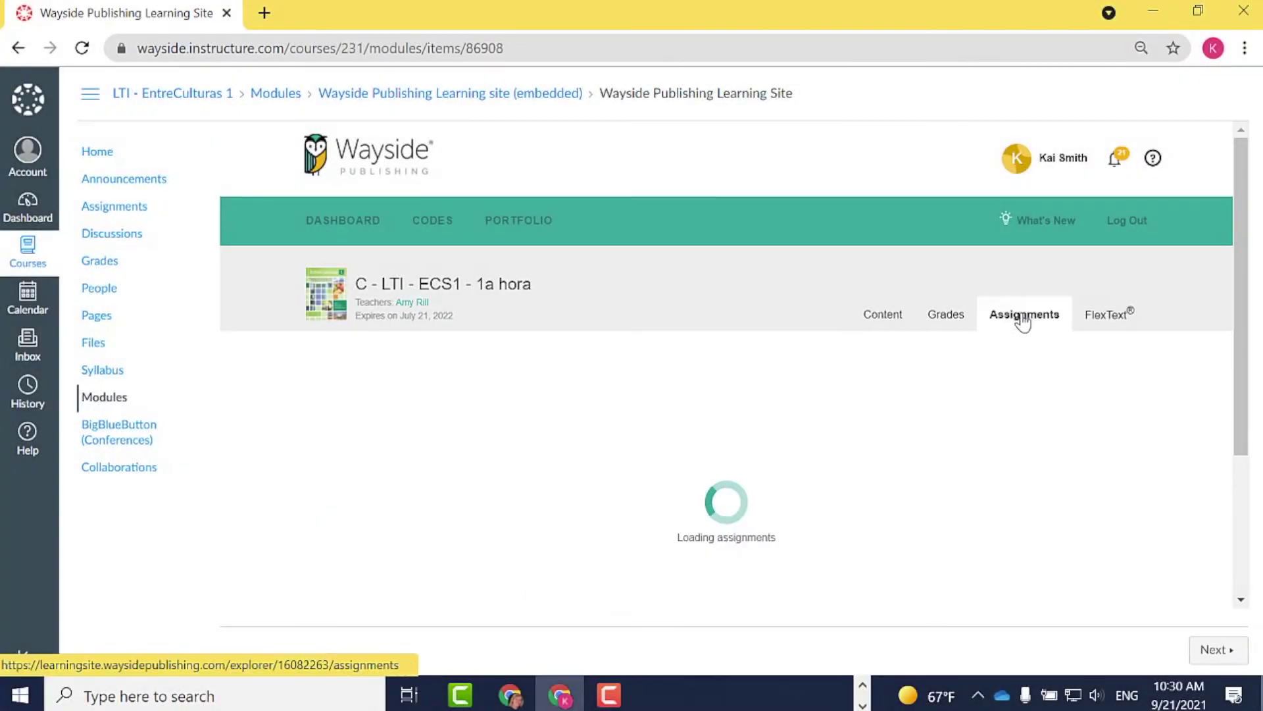
{"action": "scroll", "coordinate": [1003, 347], "scroll_direction": "down", "scroll_amount": 5}
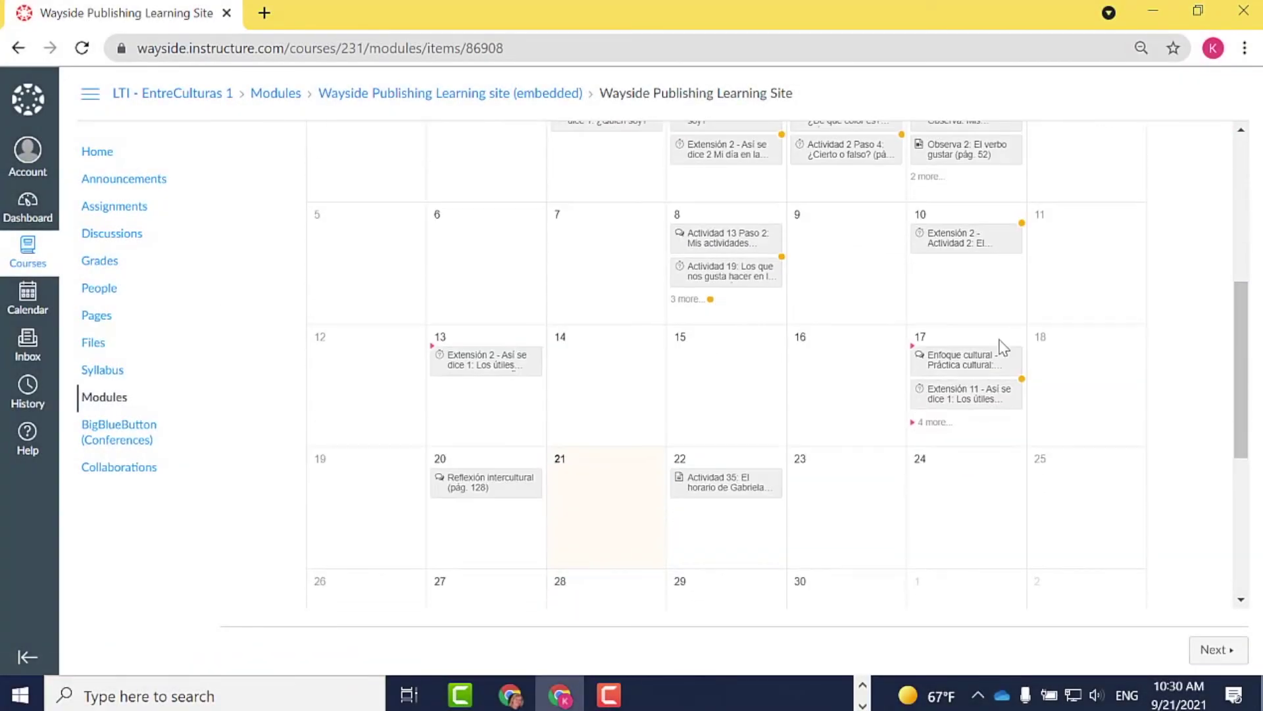
{"action": "left_click", "coordinate": [730, 487]}
{"action": "left_click", "coordinate": [756, 534]}
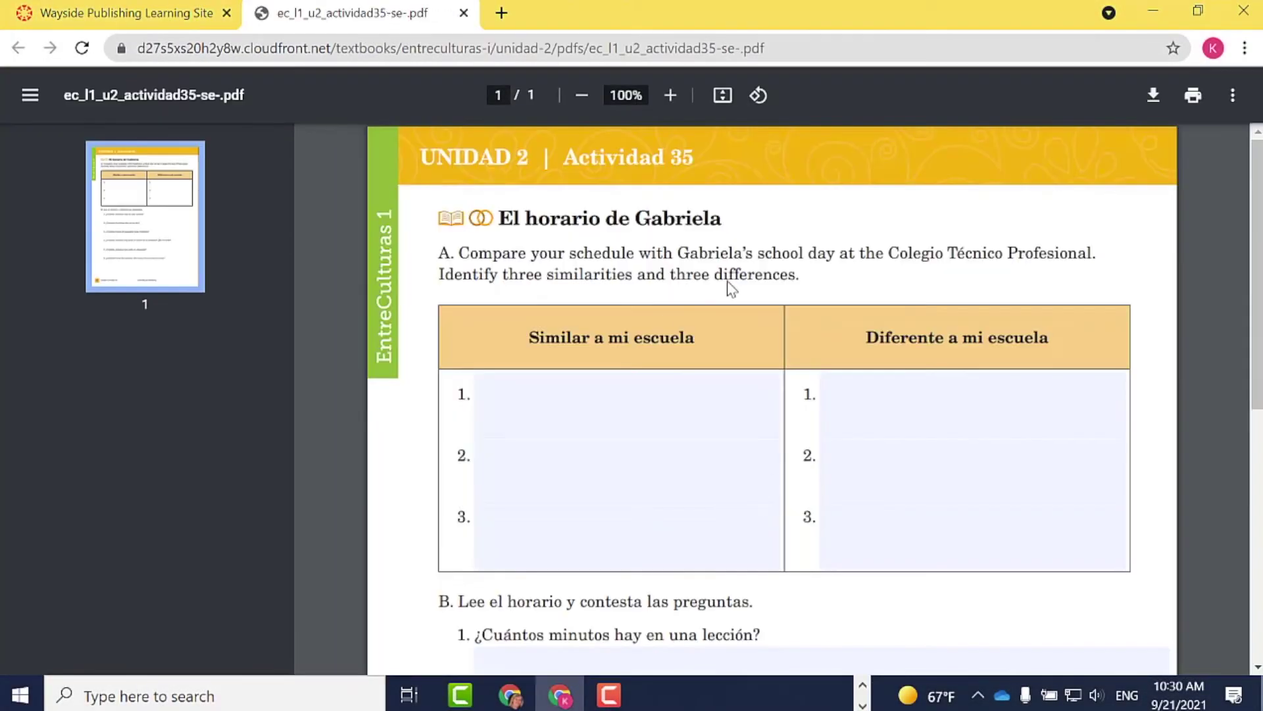
Fill in the first row of the part A comparison table with "las clases" as similar and "los uniformes" as different.
{"action": "left_click", "coordinate": [512, 394]}
{"action": "type", "text": "las clas"}
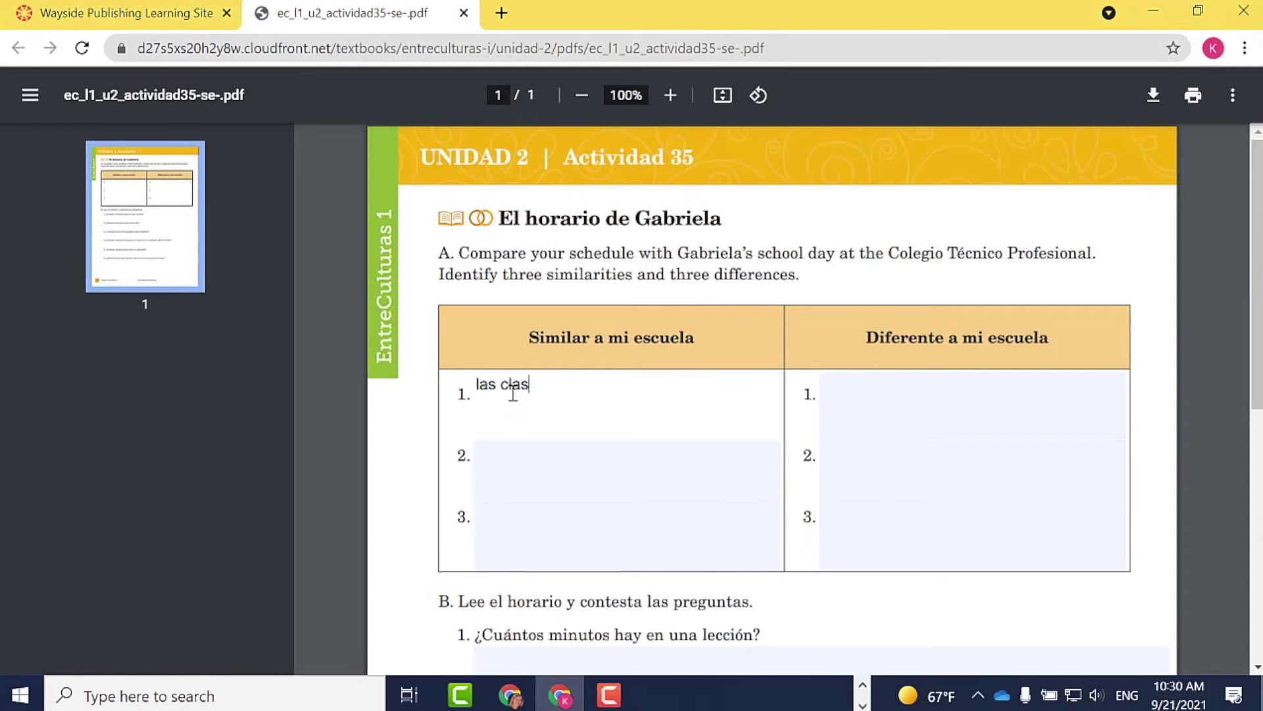
{"action": "key", "text": "Tab"}
{"action": "key", "text": "Tab"}
{"action": "key", "text": "Tab"}
{"action": "type", "text": "los un"}
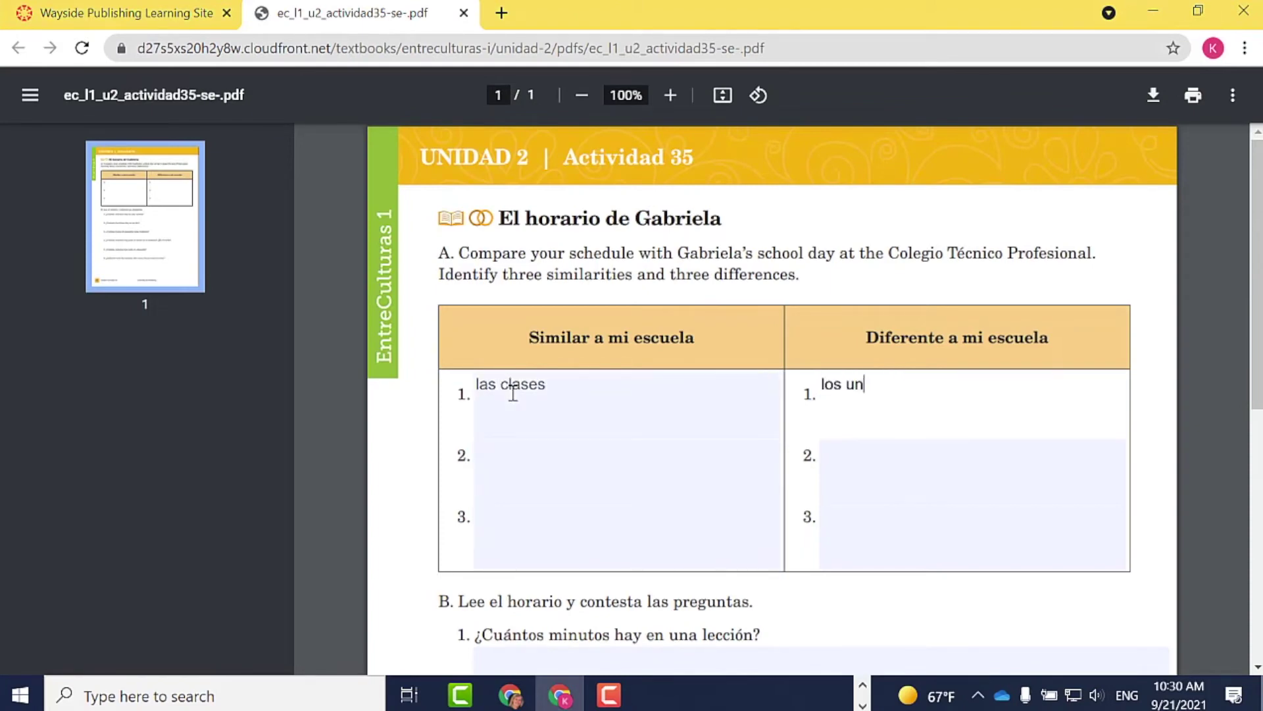
{"action": "type", "text": "iformes"}
In part B, answer question 1 with 40 and question 2 with 12.
{"action": "key", "text": "Tab"}
{"action": "key", "text": "Tab"}
{"action": "key", "text": "Tab"}
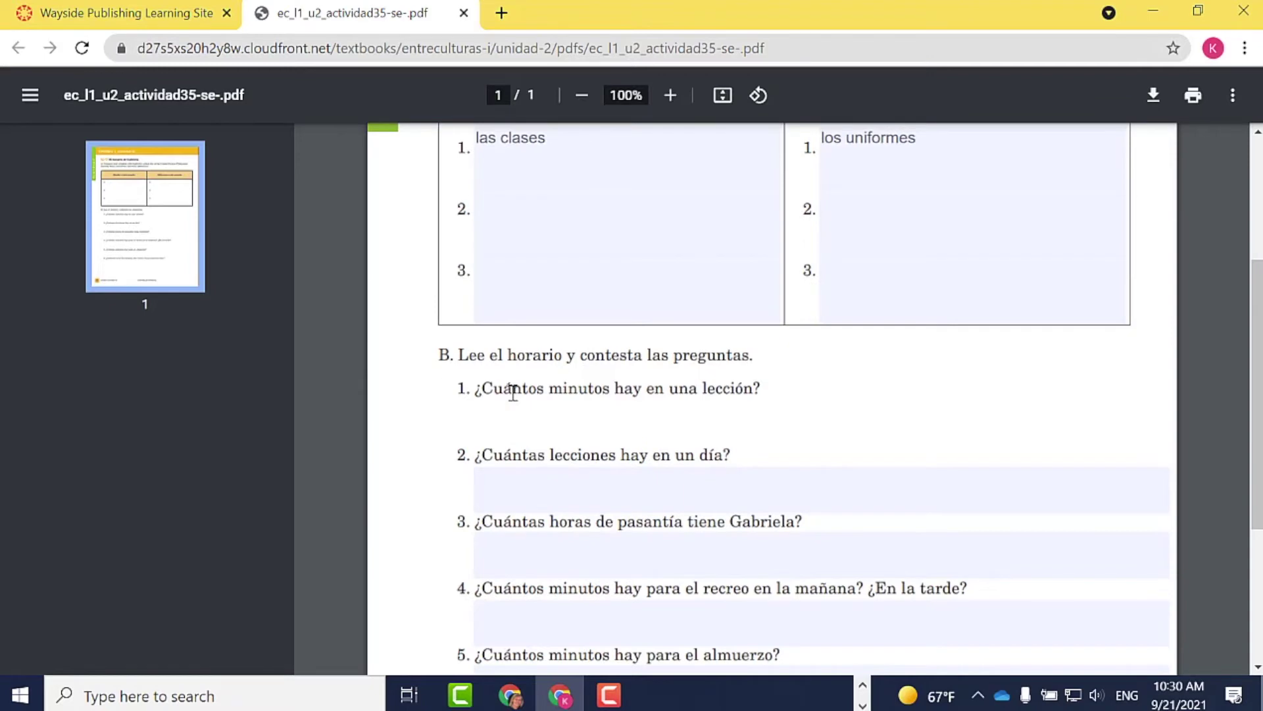
{"action": "type", "text": "40"}
{"action": "key", "text": "Tab"}
{"action": "key", "text": "Tab"}
{"action": "key", "text": "Tab"}
{"action": "key", "text": "Tab"}
{"action": "key", "text": "Tab"}
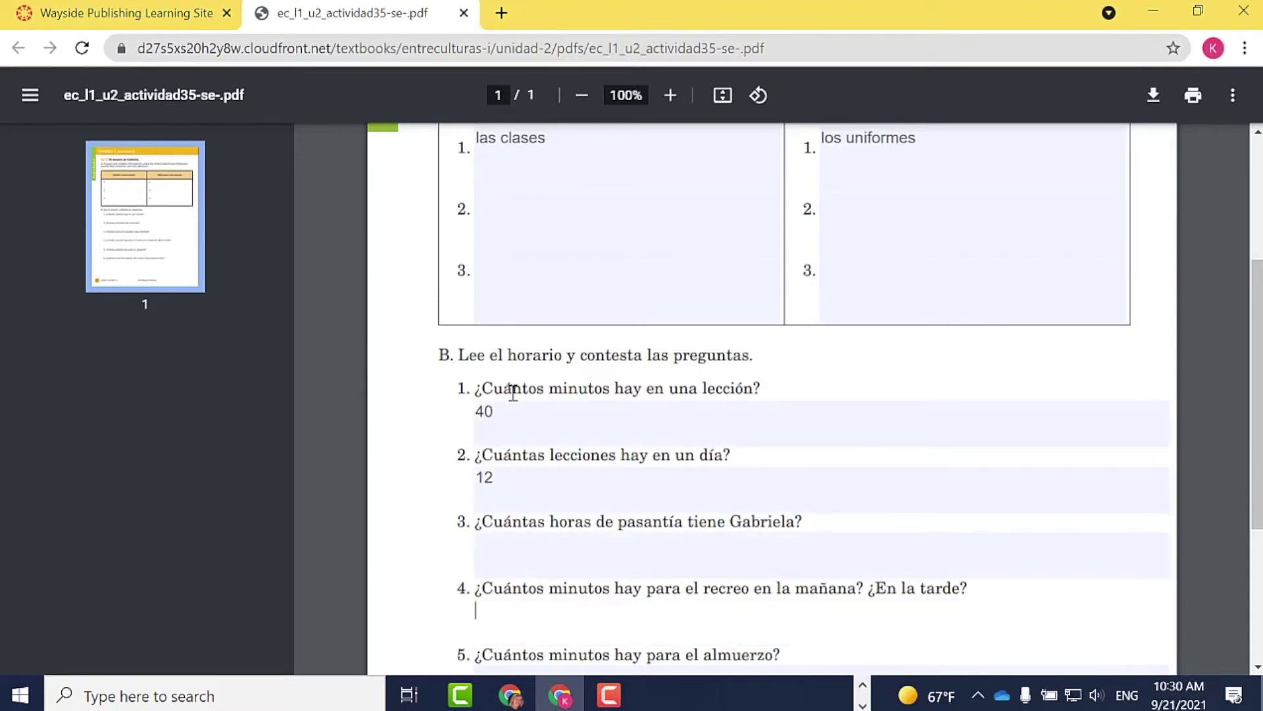
Download the filled-in PDF with its changes to Downloads, adding the student's name in parentheses to the file name ec_l1_u2_actividad35-se-.
{"action": "left_click", "coordinate": [1153, 97]}
{"action": "left_click", "coordinate": [1151, 145]}
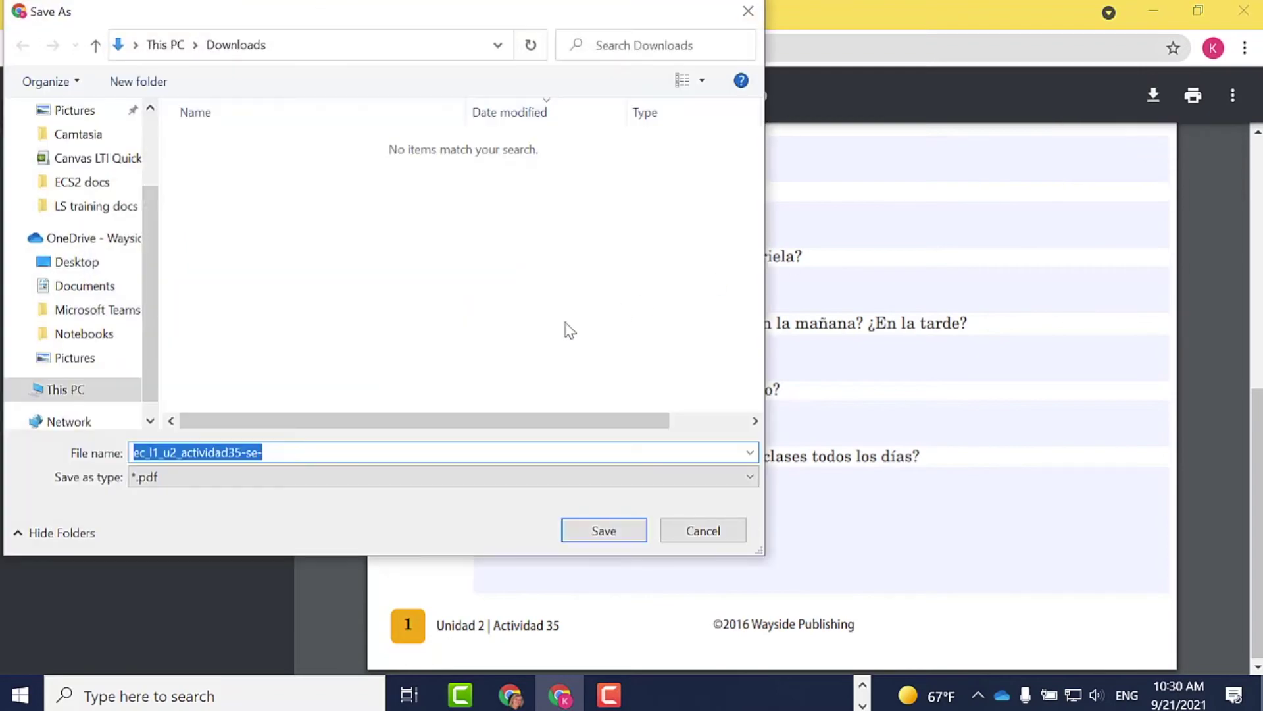
{"action": "left_click", "coordinate": [311, 454]}
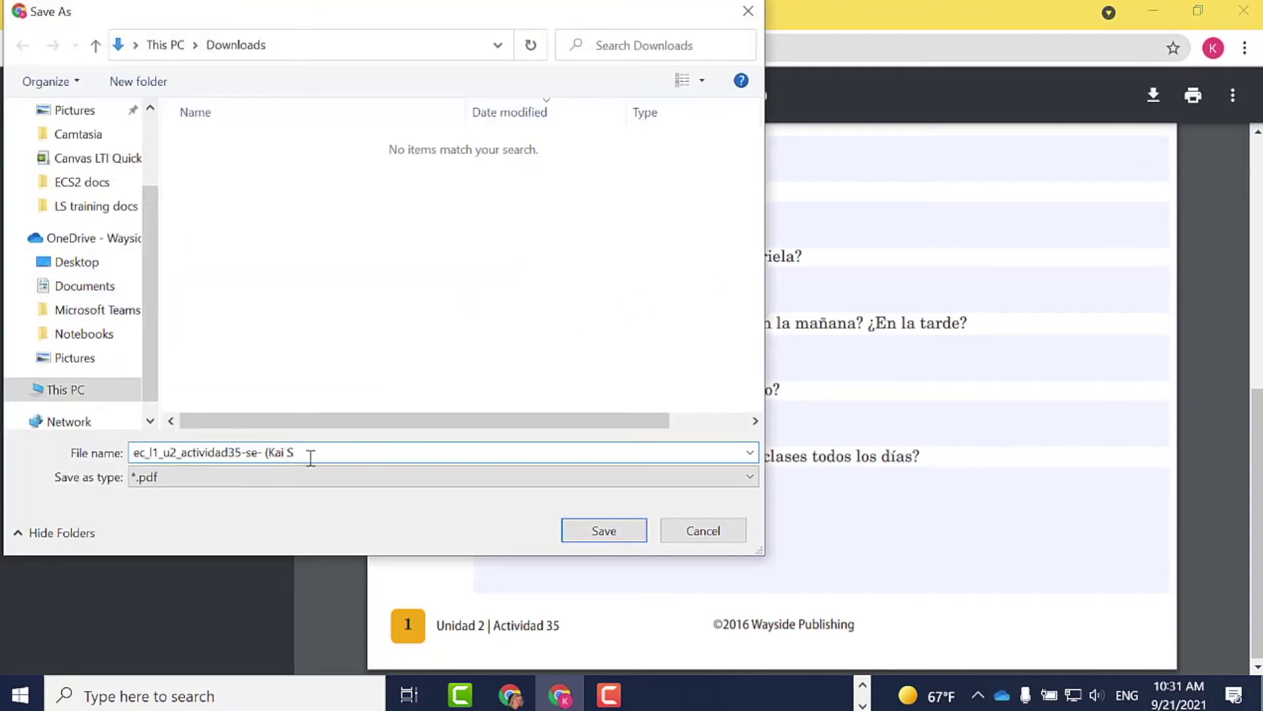
{"action": "left_click", "coordinate": [602, 530]}
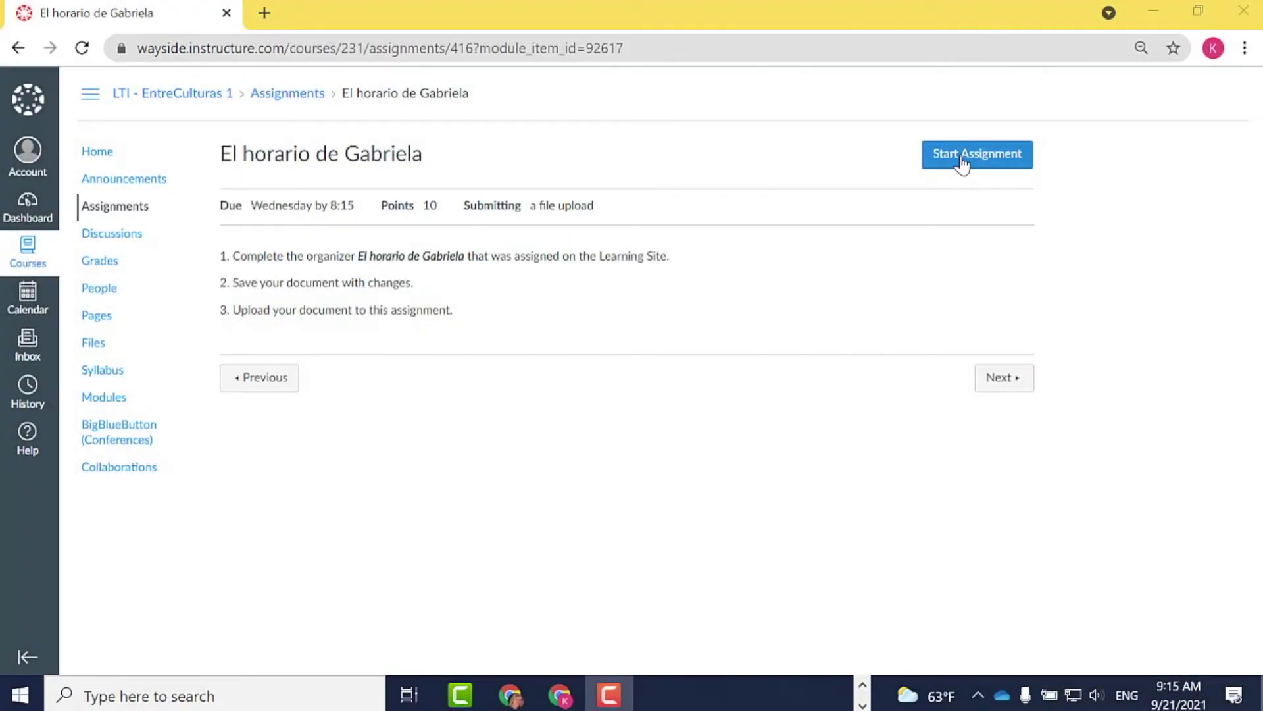
Start the El horario de Gabriela assignment in Canvas, upload the completed Actividad 35 PDF bearing the student's name, and submit it.
{"action": "left_click", "coordinate": [960, 161]}
{"action": "left_click", "coordinate": [271, 422]}
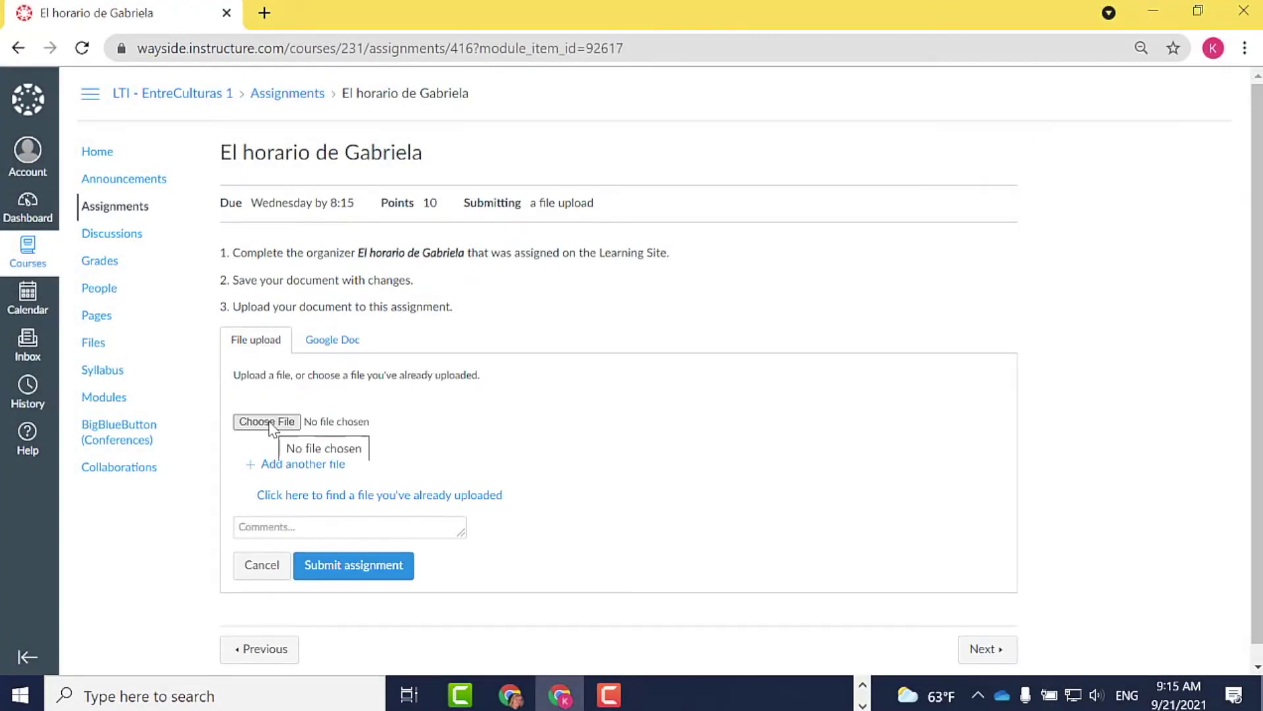
{"action": "left_click", "coordinate": [283, 425]}
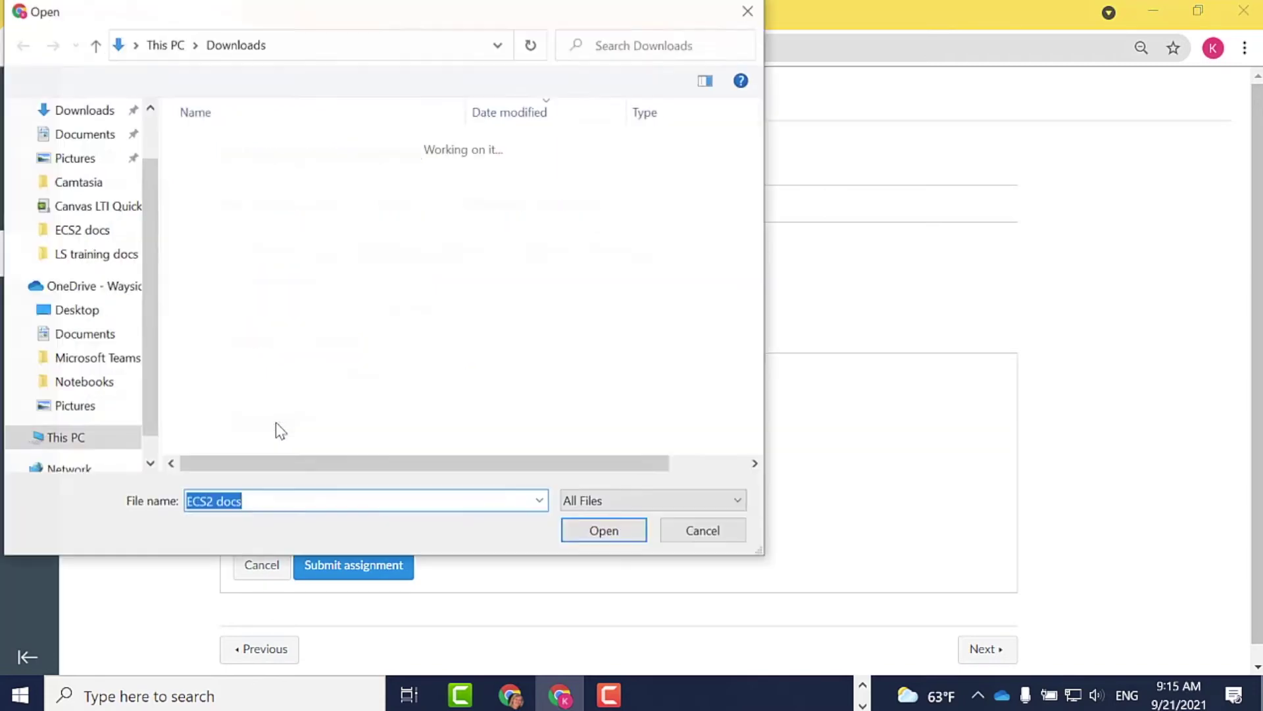
{"action": "left_click", "coordinate": [298, 169]}
{"action": "left_click", "coordinate": [607, 535]}
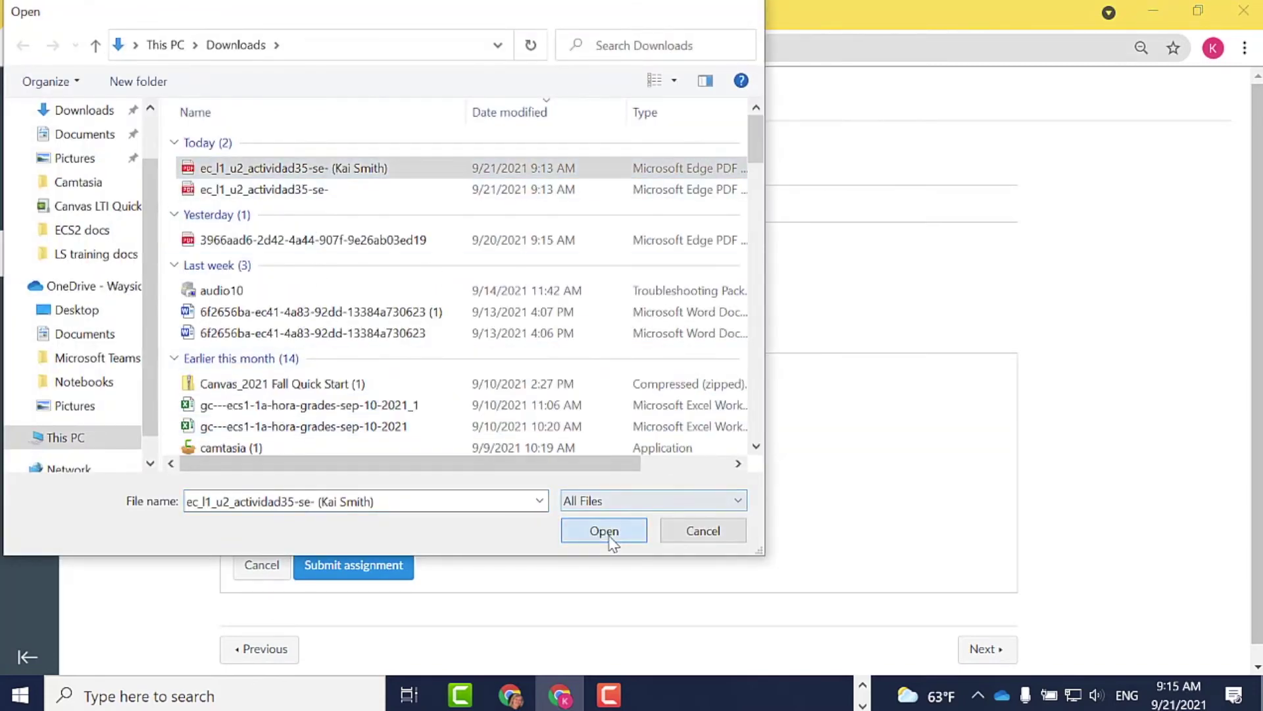
{"action": "left_click", "coordinate": [406, 568]}
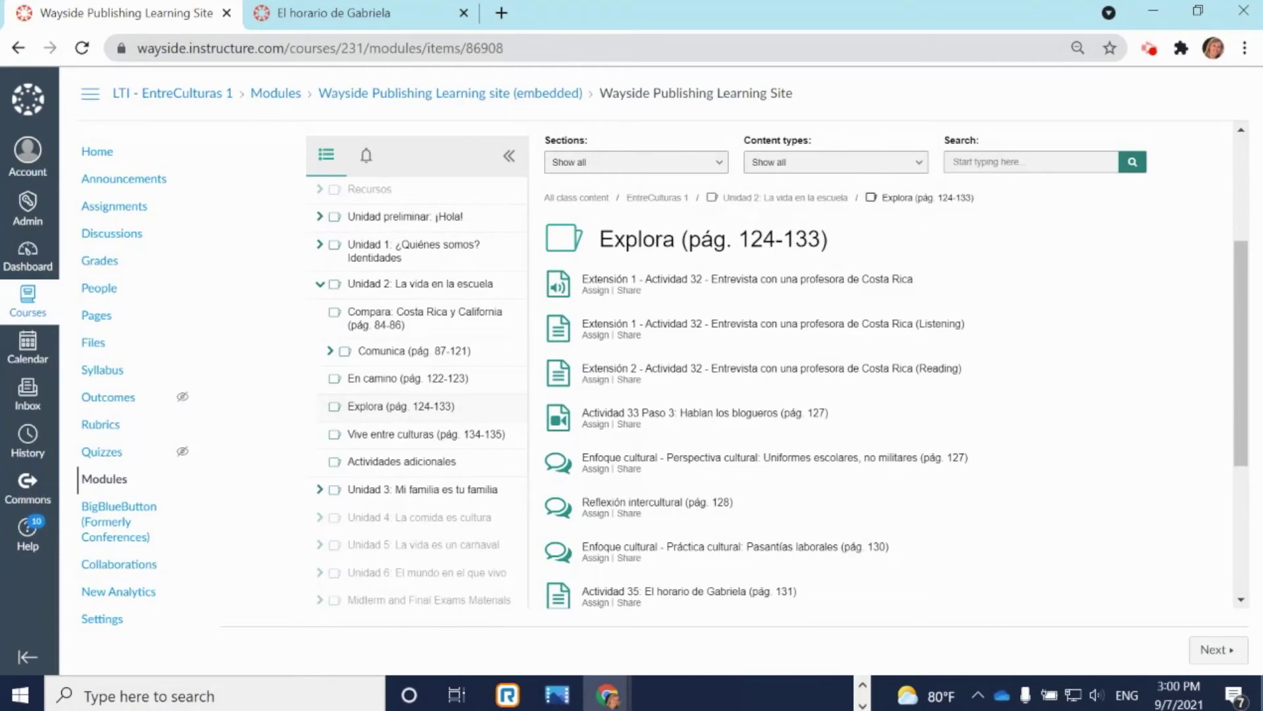
In the teacher account, open the Actividad 35: El horario de Gabriela PDF from Unidad 2's Explora section and copy its web address.
{"action": "left_click", "coordinate": [676, 592]}
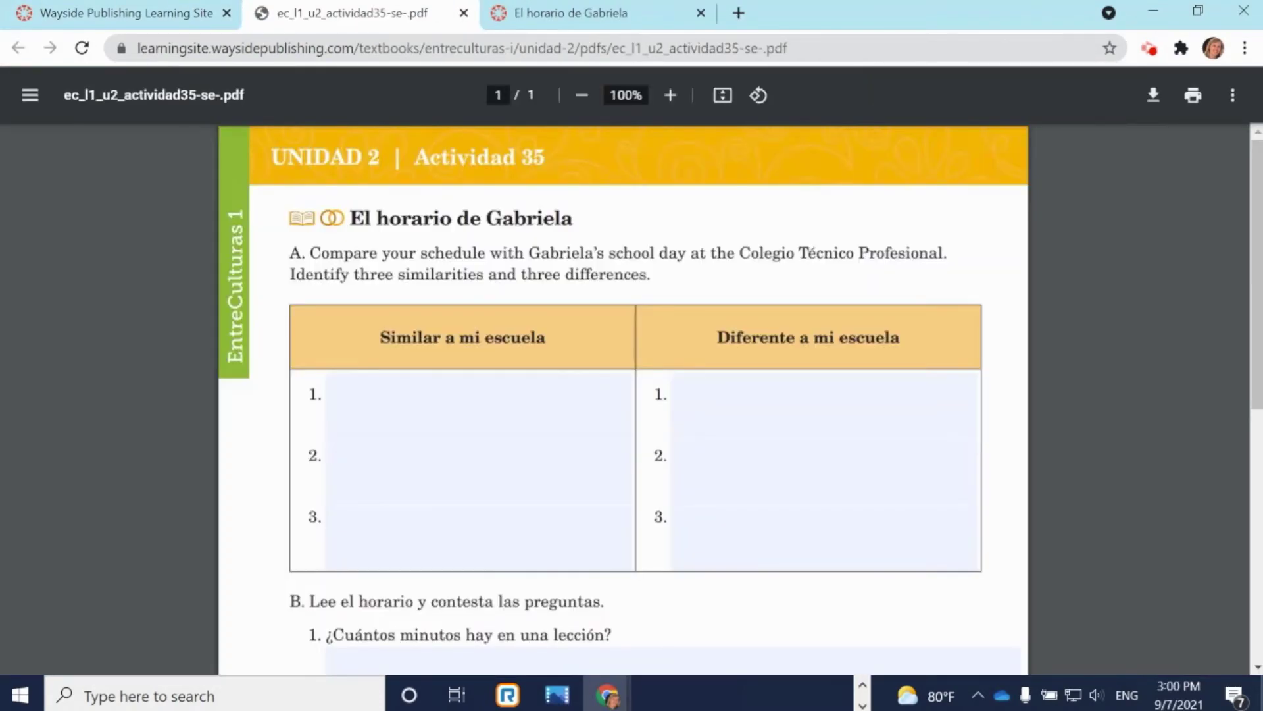
{"action": "left_click", "coordinate": [793, 53]}
{"action": "key", "text": "ctrl+c"}
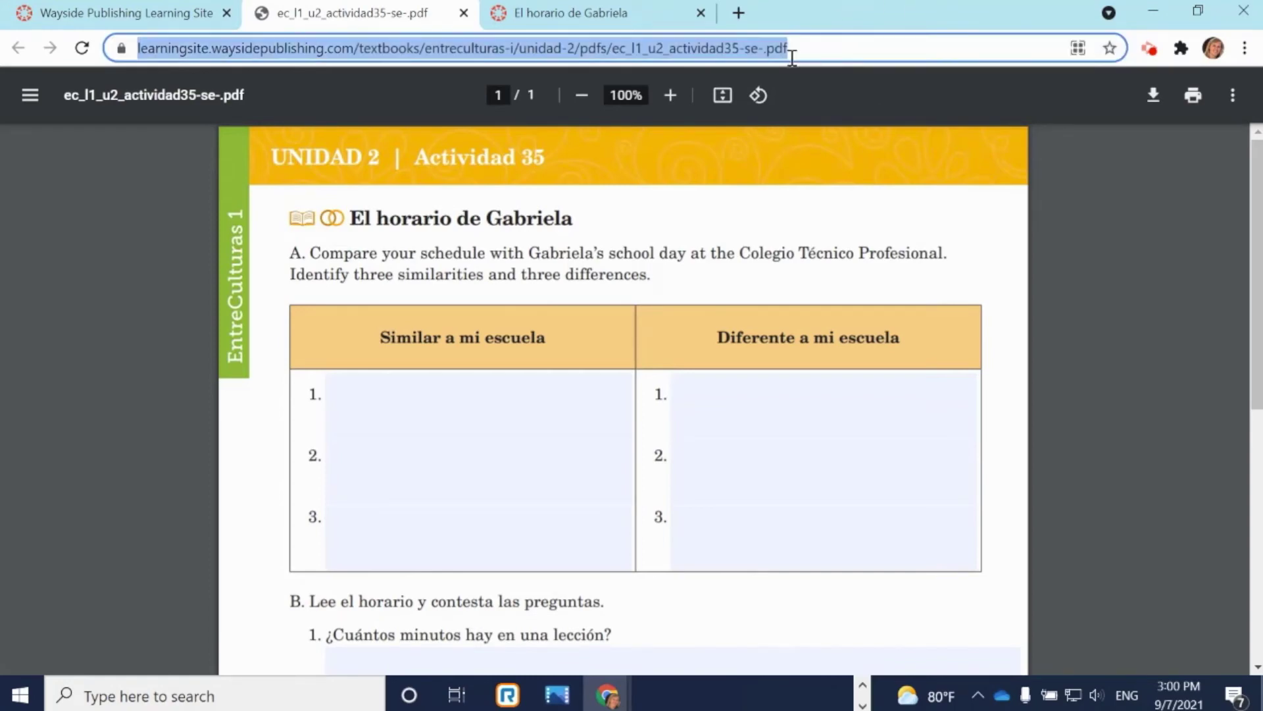
Edit the published El horario de Gabriela assignment and link the document title in instruction 1 to the copied PDF address.
{"action": "left_click", "coordinate": [592, 10]}
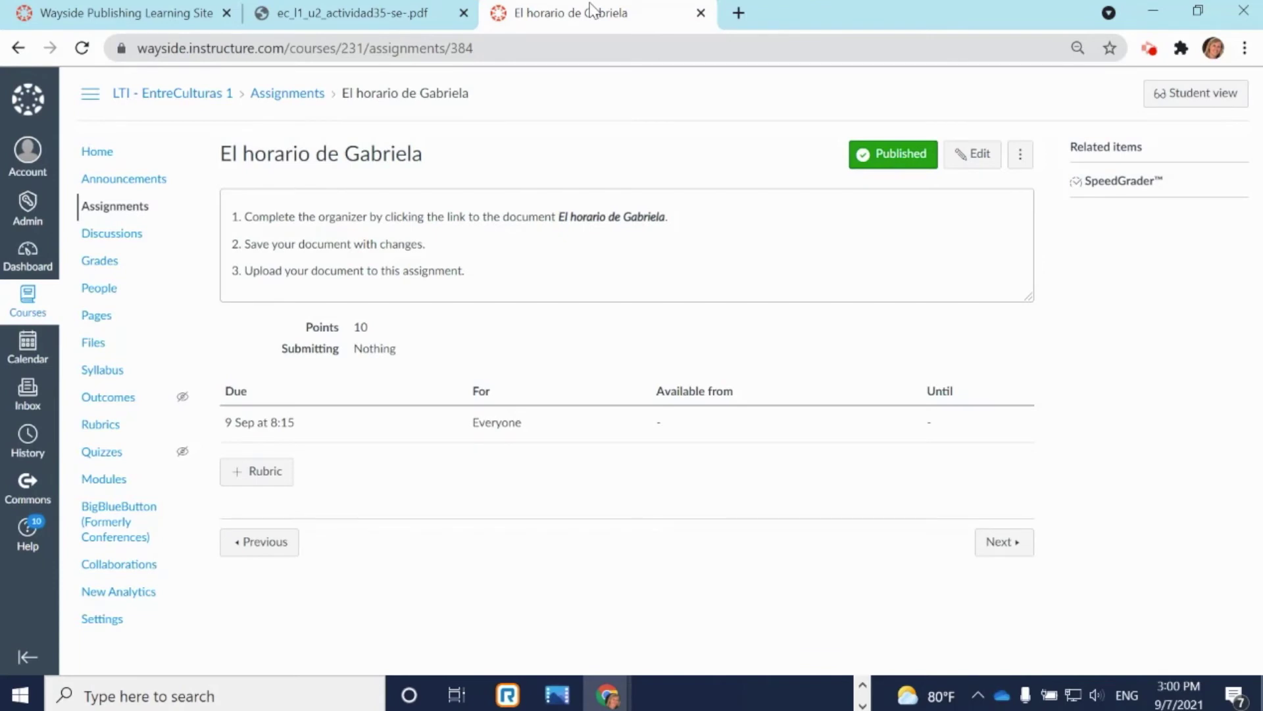
{"action": "left_click", "coordinate": [982, 154]}
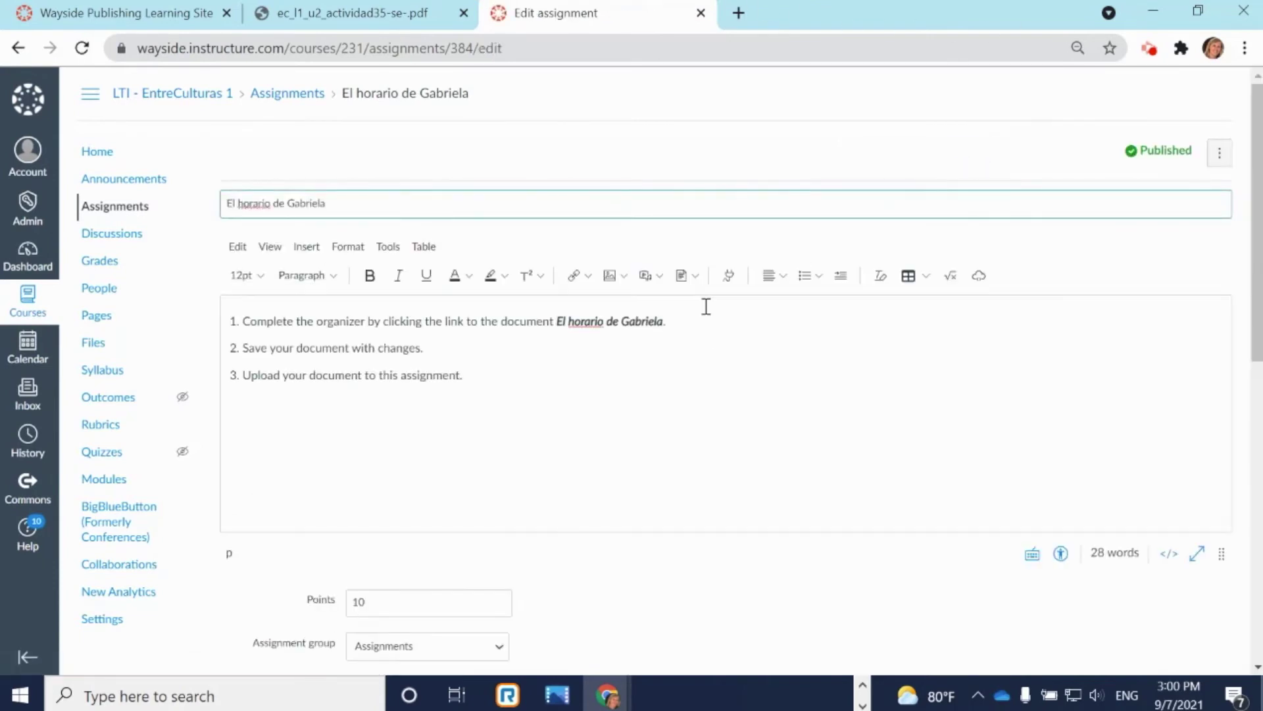
{"action": "left_click_drag", "start_coordinate": [663, 330], "coordinate": [567, 331]}
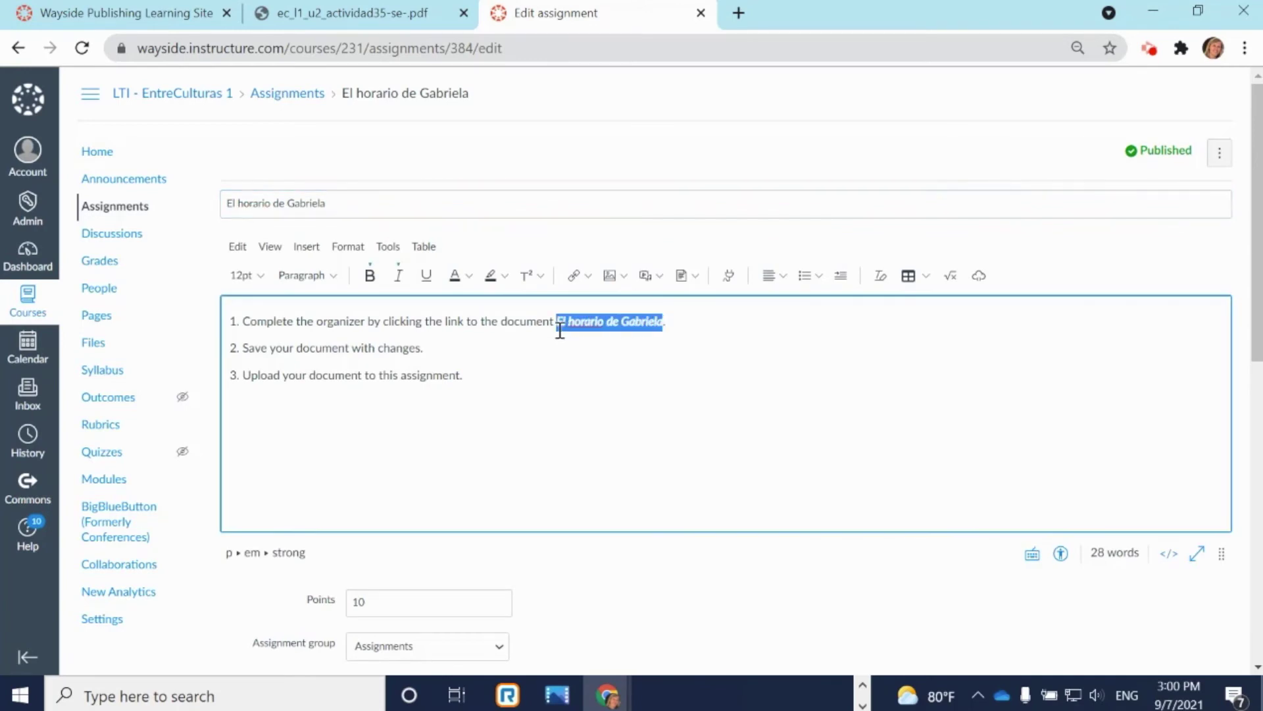
{"action": "left_click", "coordinate": [587, 275]}
{"action": "left_click", "coordinate": [599, 304]}
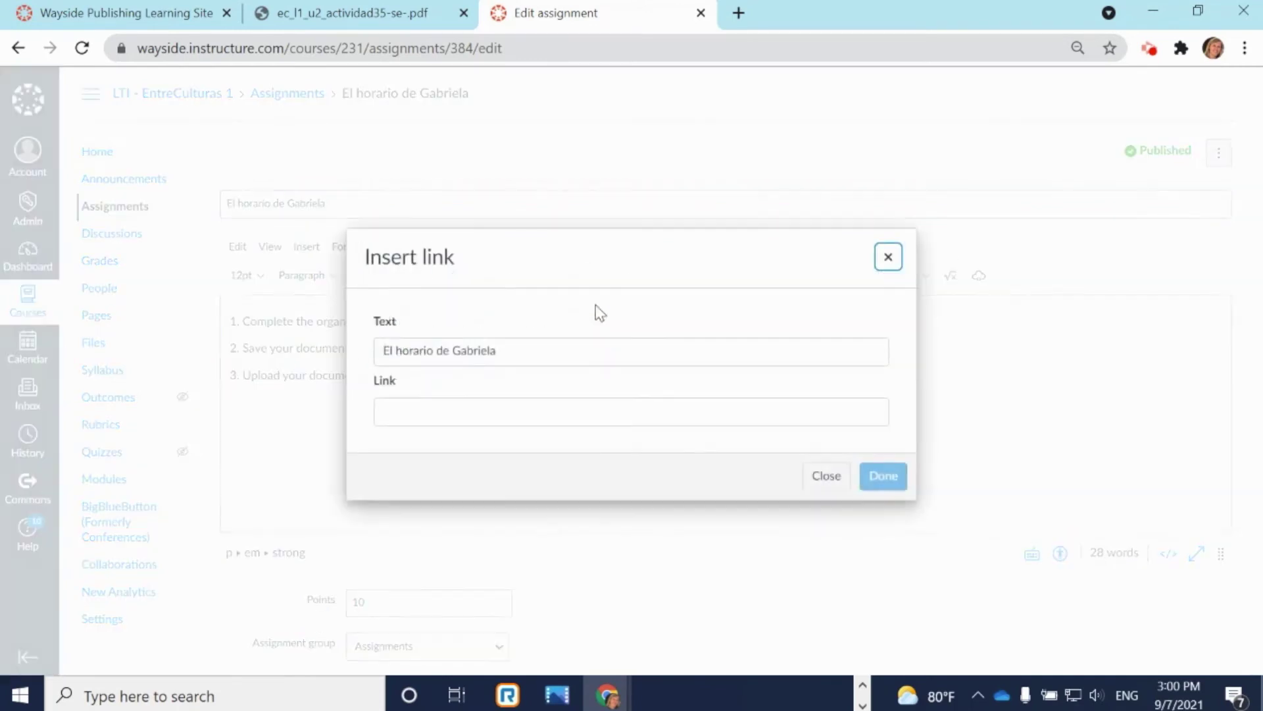
{"action": "left_click", "coordinate": [554, 407]}
{"action": "key", "text": "ctrl+v"}
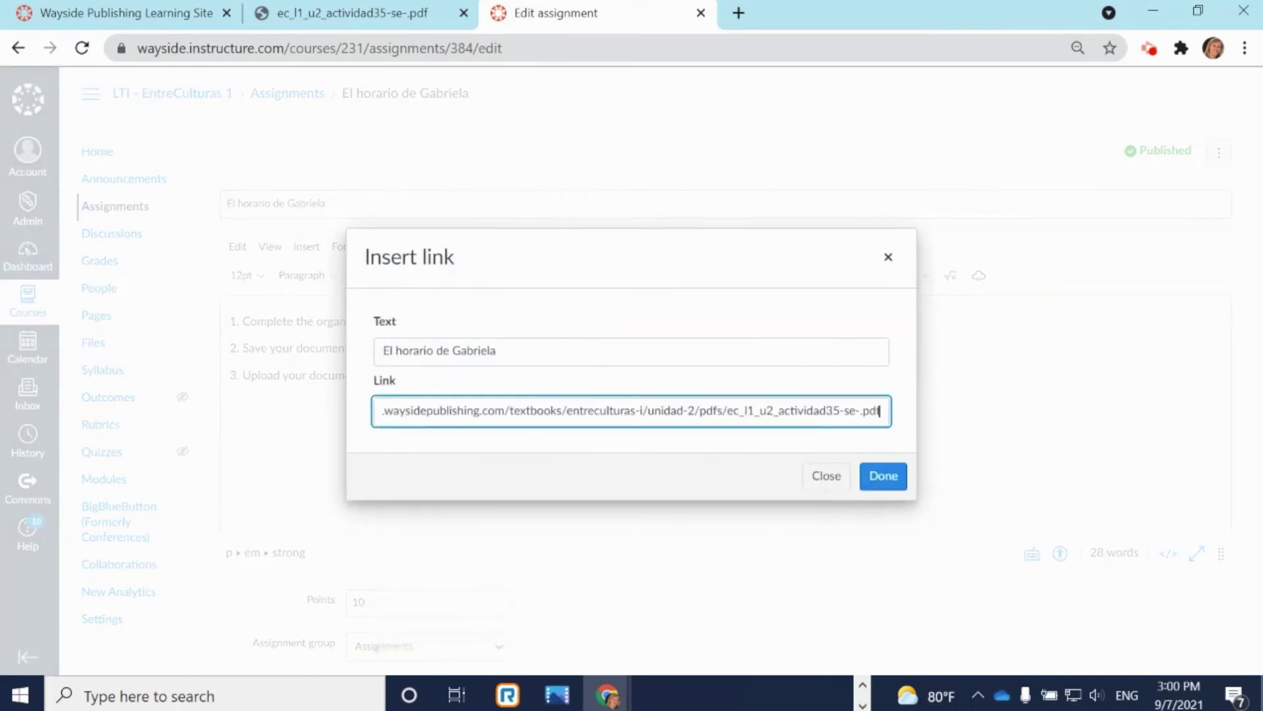
{"action": "left_click", "coordinate": [882, 479]}
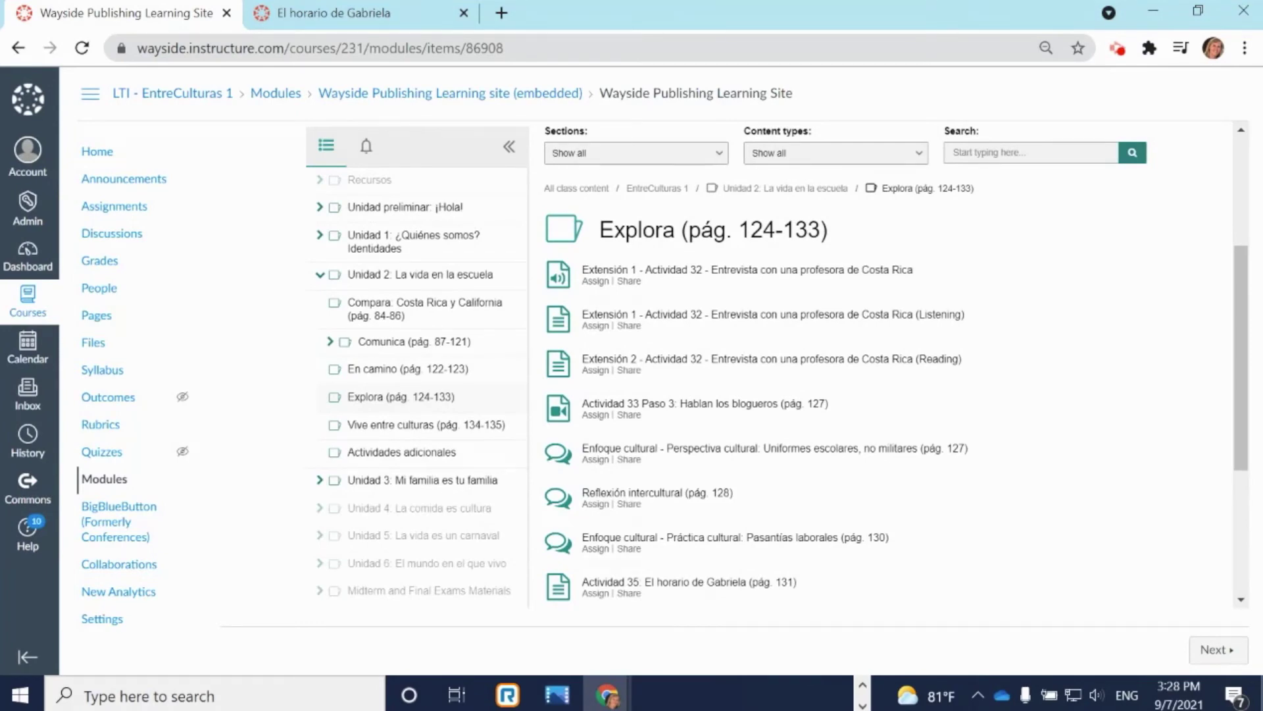
Open the Actividad 35: El horario de Gabriela PDF from Unidad 2's Explora section and download it to the computer.
{"action": "left_click", "coordinate": [738, 581]}
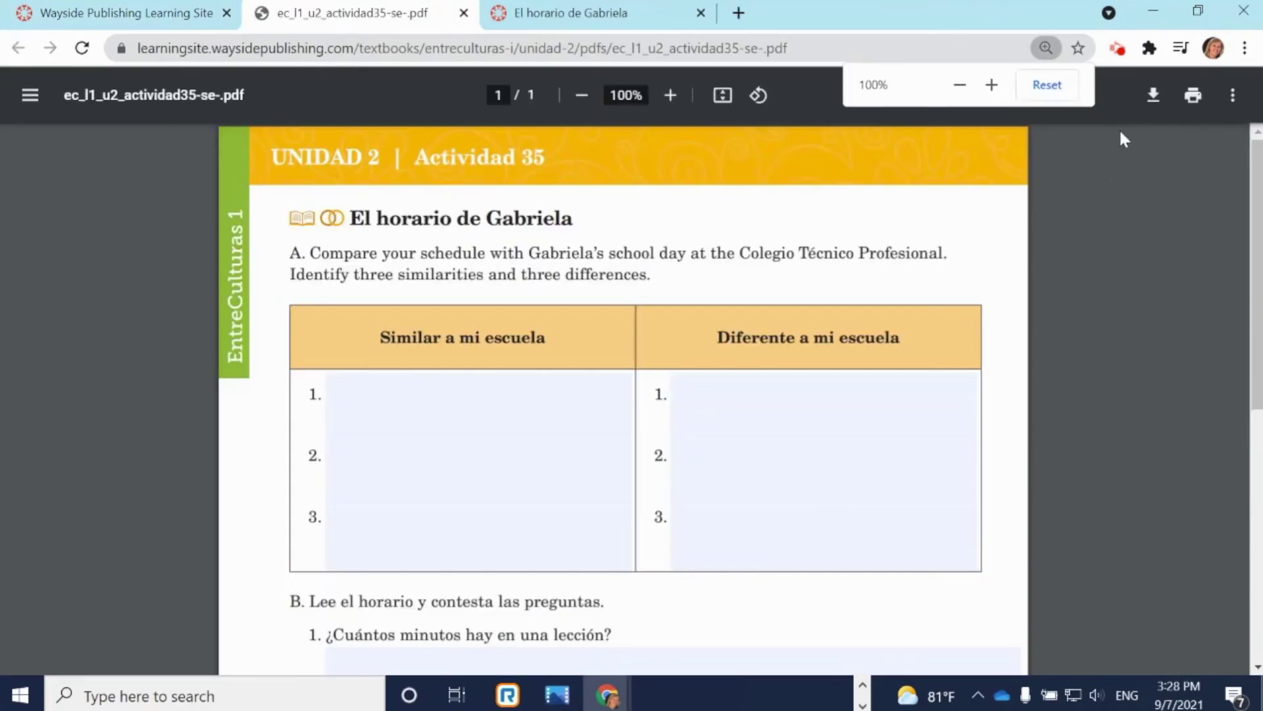
{"action": "left_click", "coordinate": [1153, 95]}
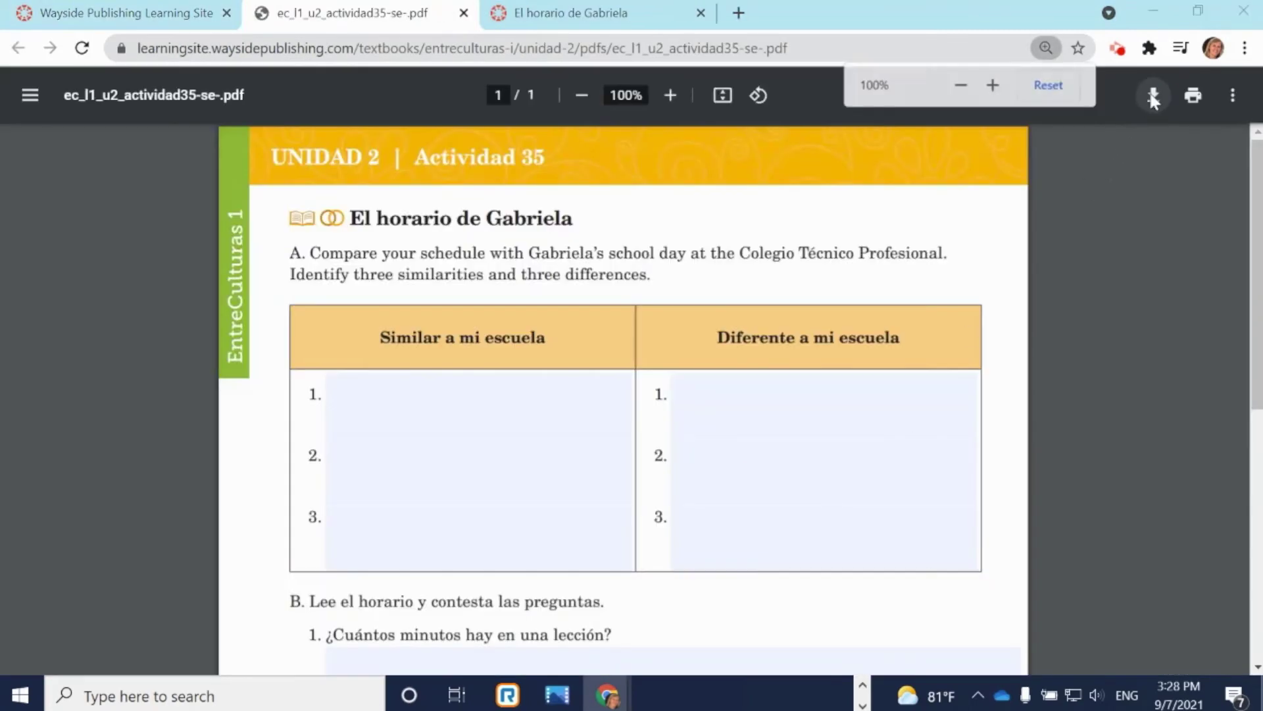
{"action": "left_click", "coordinate": [430, 446]}
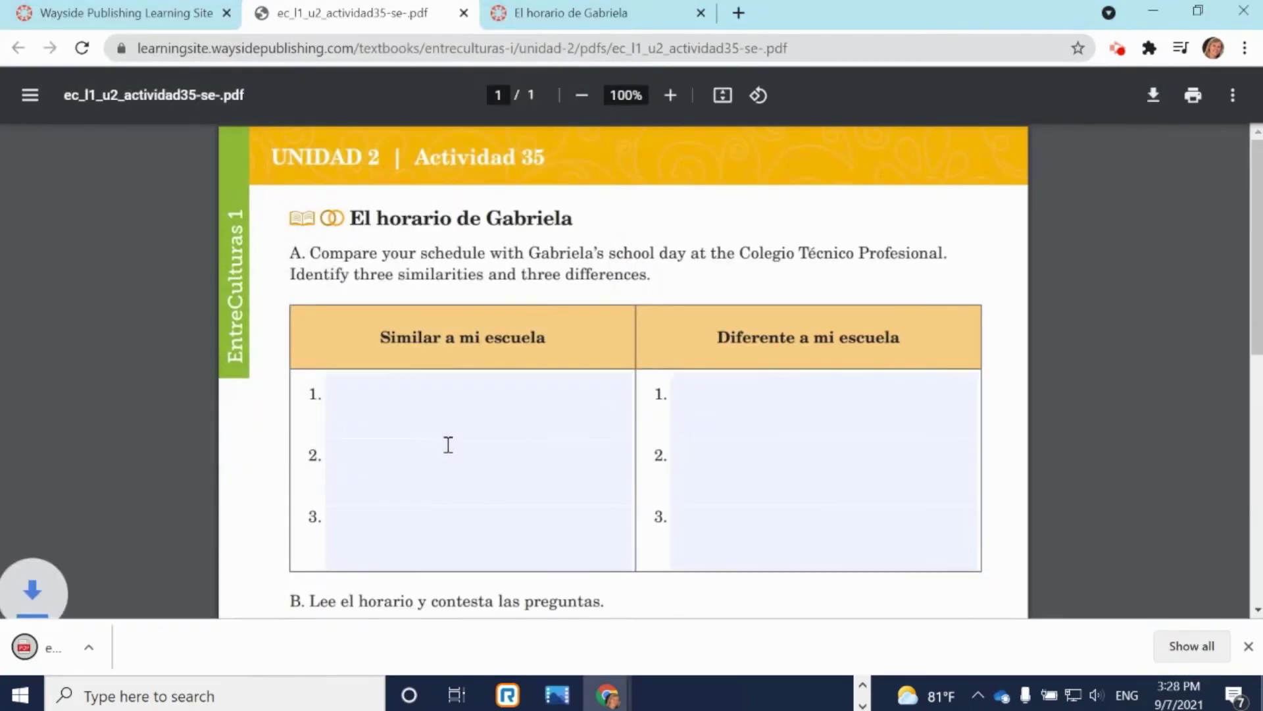
Edit the unpublished El horario de Gabriela assignment and attach the downloaded ec_l1_u2_actividad35-se-.pdf to the document title in instruction 1.
{"action": "left_click", "coordinate": [570, 17]}
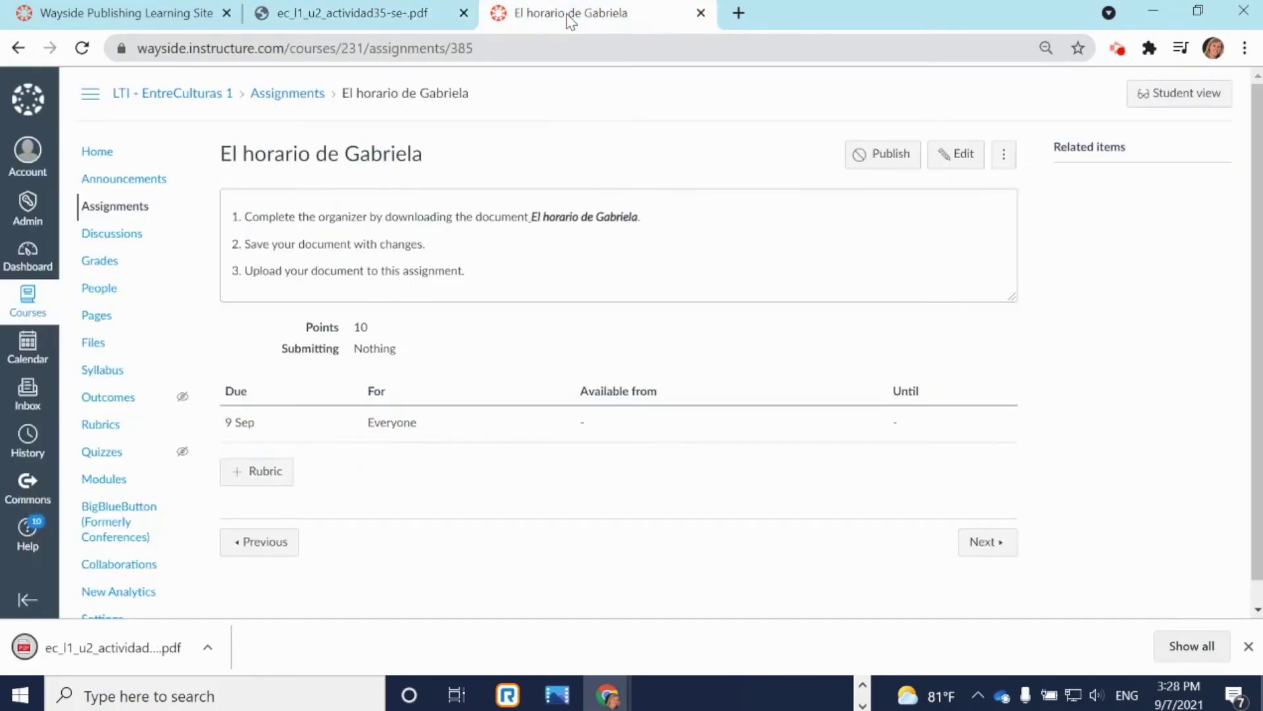
{"action": "left_click", "coordinate": [954, 154]}
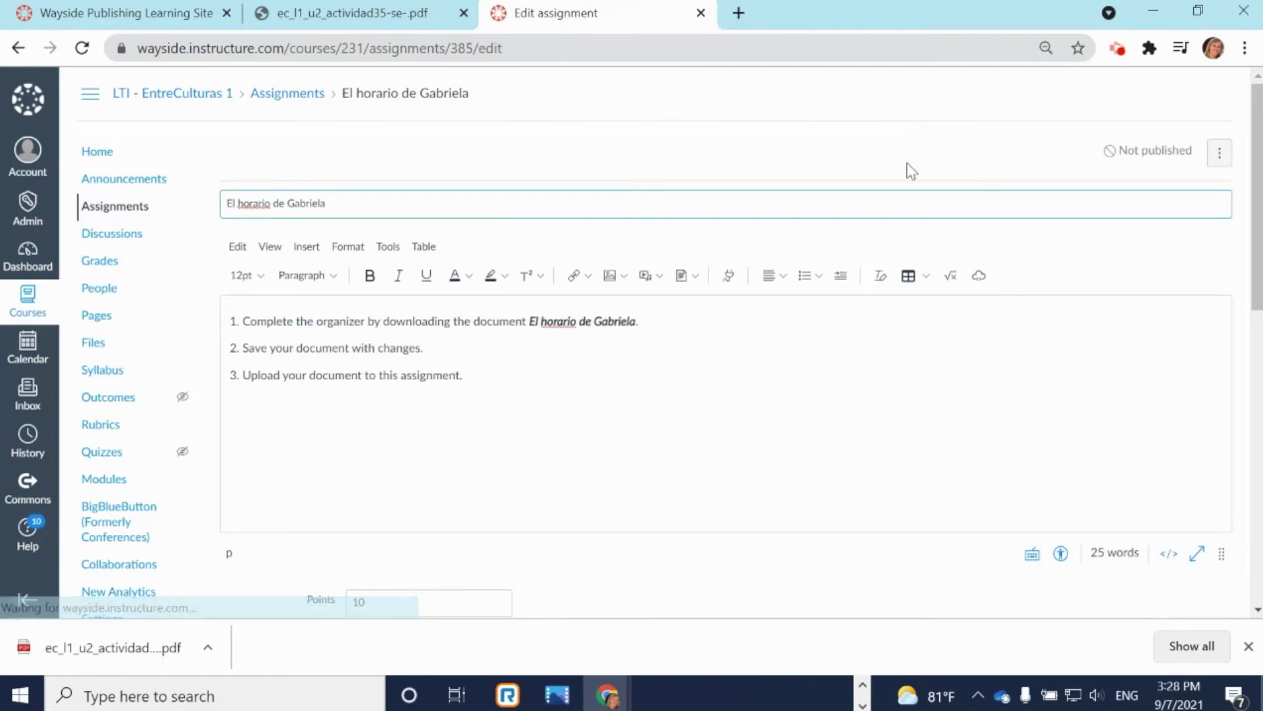
{"action": "left_click_drag", "start_coordinate": [636, 321], "coordinate": [537, 321]}
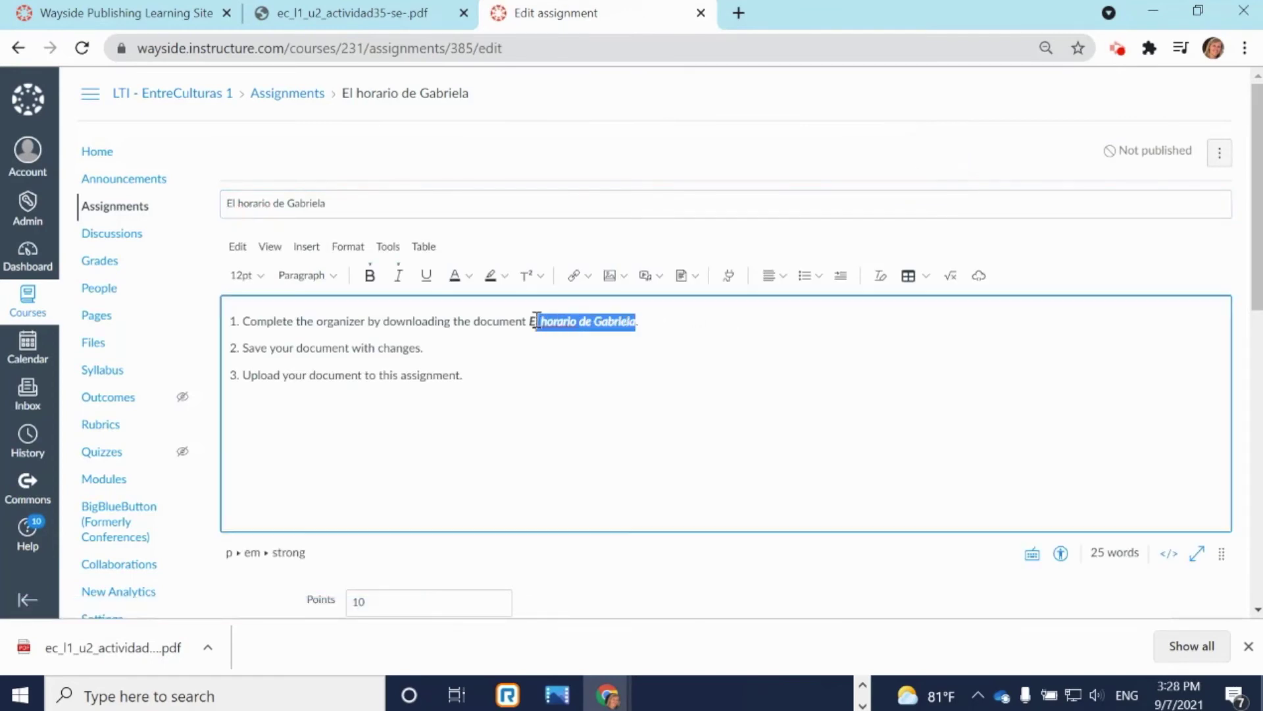
{"action": "left_click", "coordinate": [696, 277]}
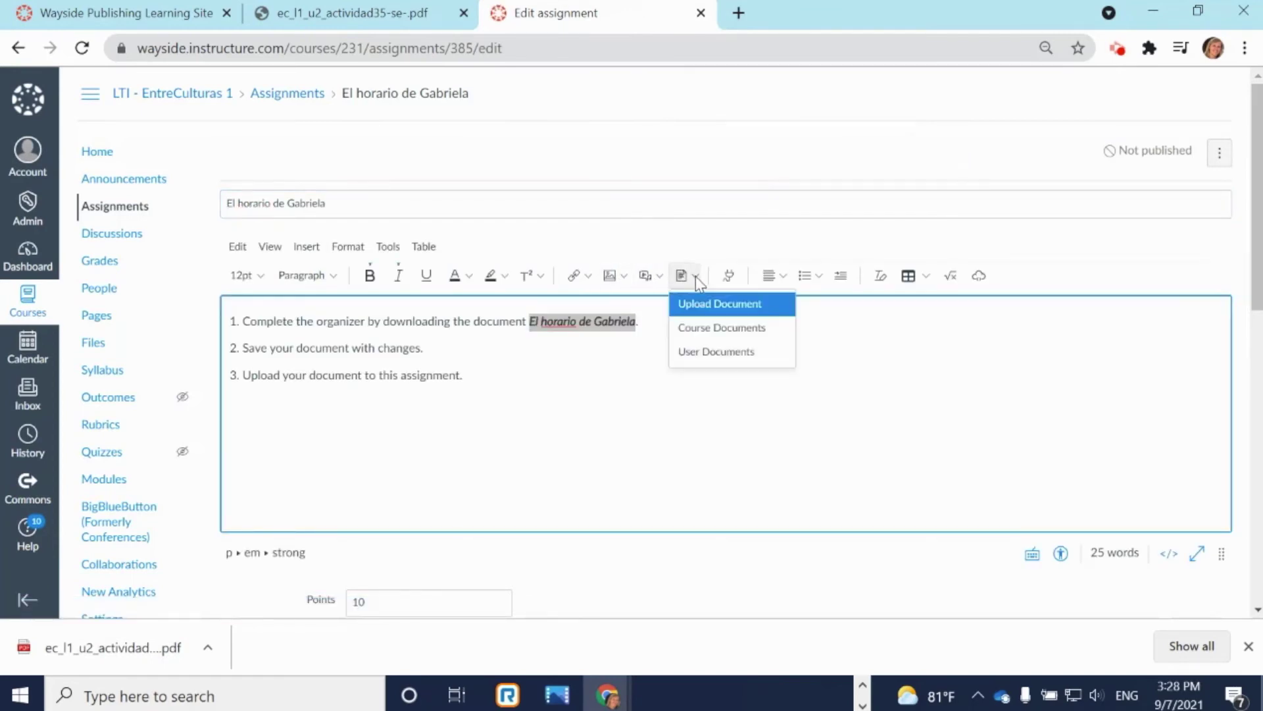
{"action": "left_click", "coordinate": [703, 310]}
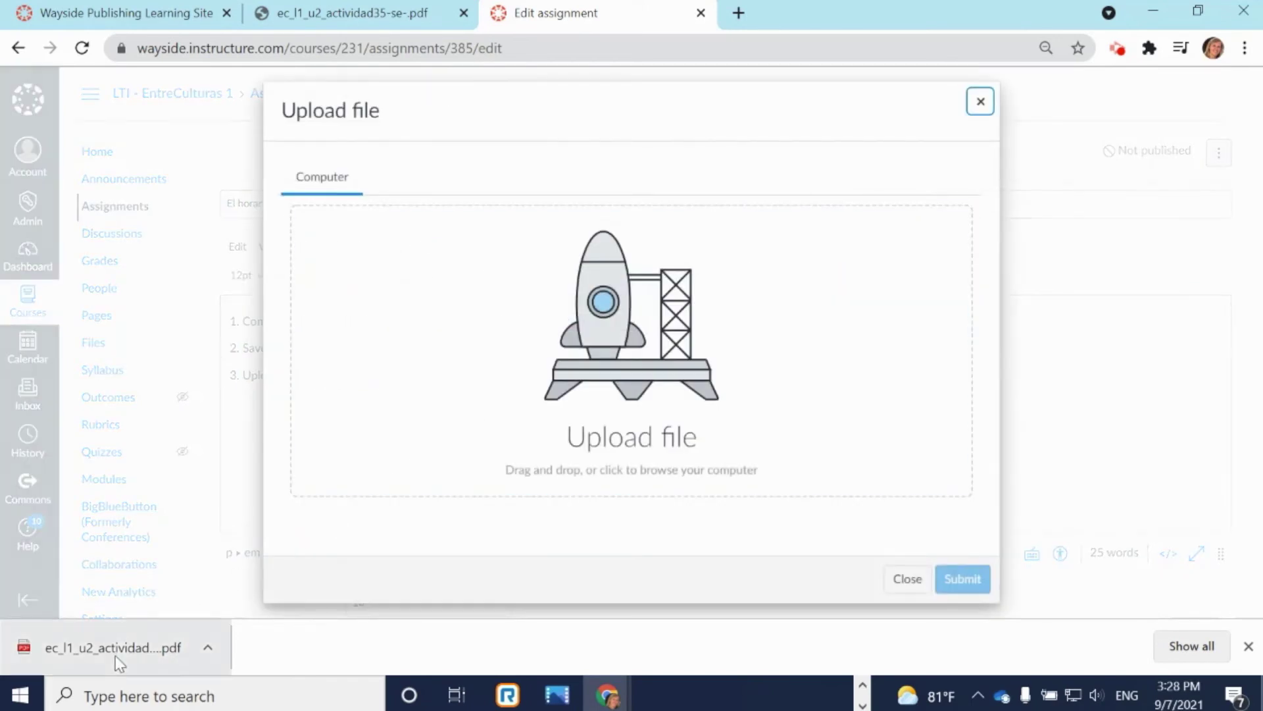
{"action": "left_click_drag", "start_coordinate": [106, 648], "coordinate": [656, 385]}
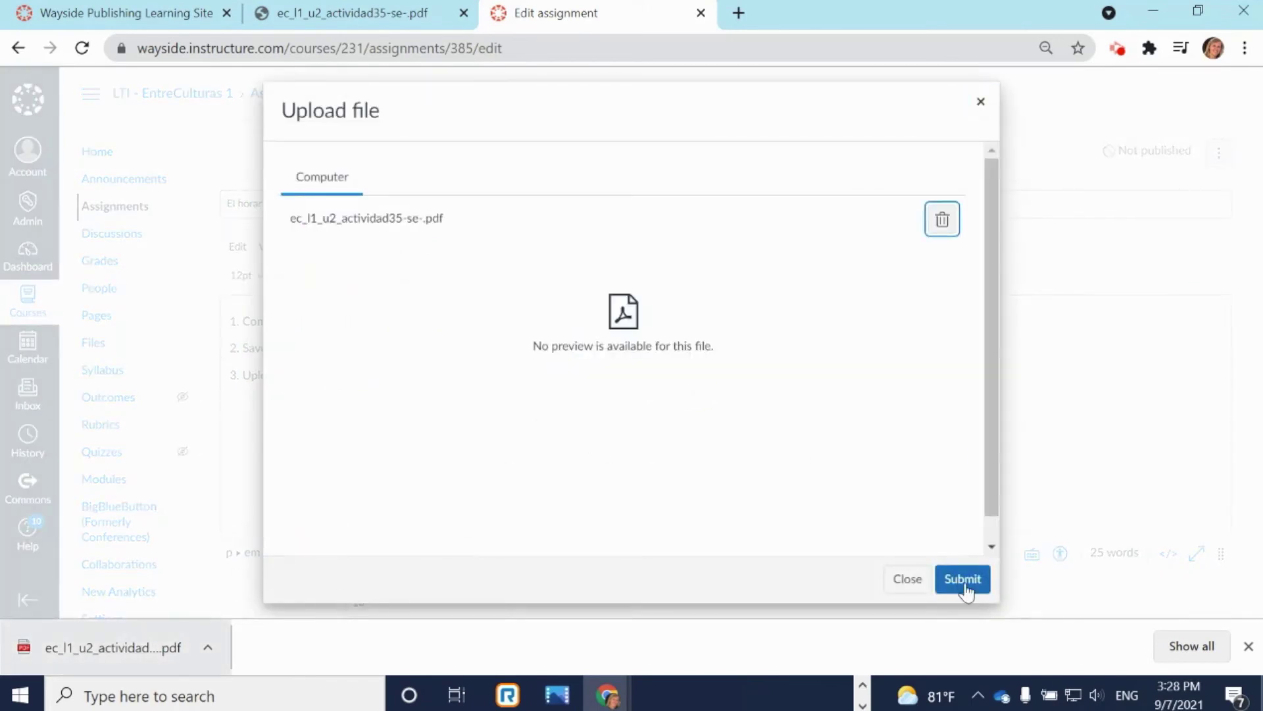
{"action": "left_click", "coordinate": [962, 579]}
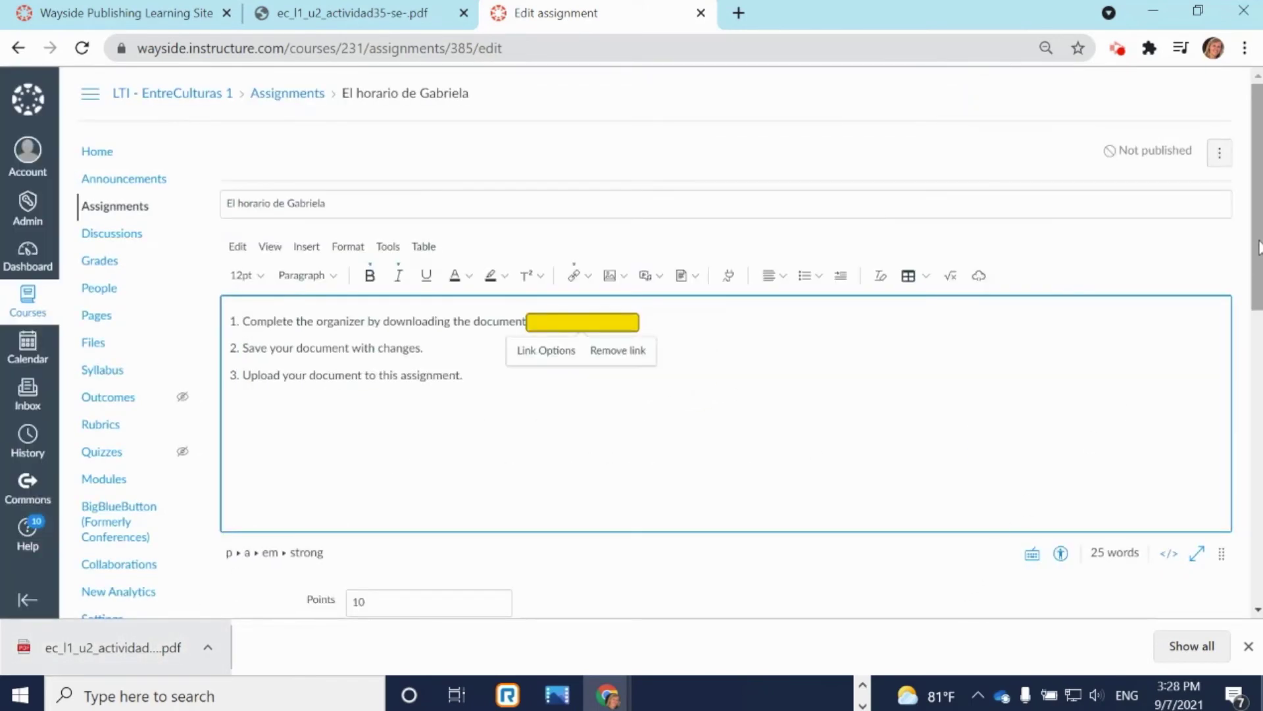
Set the assignment's submission type to Online with File Uploads allowed, and save and publish it.
{"action": "scroll", "coordinate": [1256, 296], "scroll_direction": "down", "scroll_amount": 2}
{"action": "left_click_drag", "start_coordinate": [1260, 300], "coordinate": [1259, 369]}
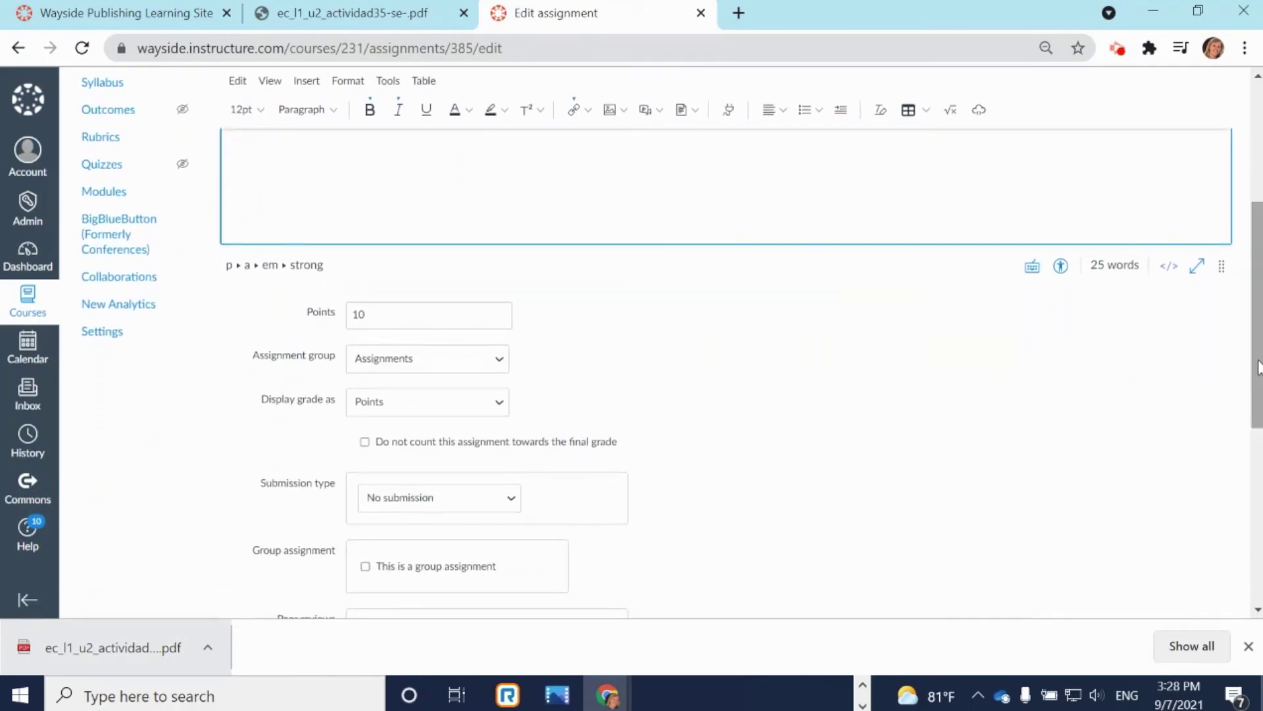
{"action": "left_click", "coordinate": [512, 499]}
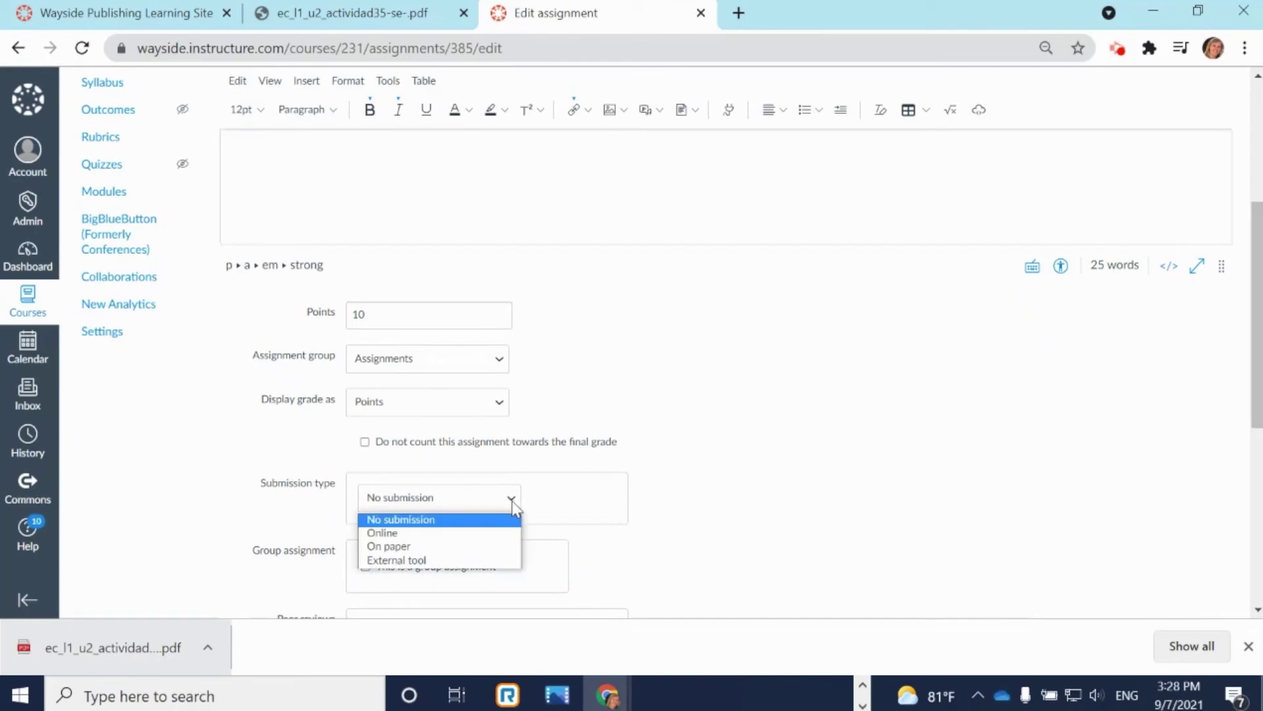
{"action": "left_click", "coordinate": [498, 531]}
{"action": "scroll", "coordinate": [658, 342], "scroll_direction": "down", "scroll_amount": 5}
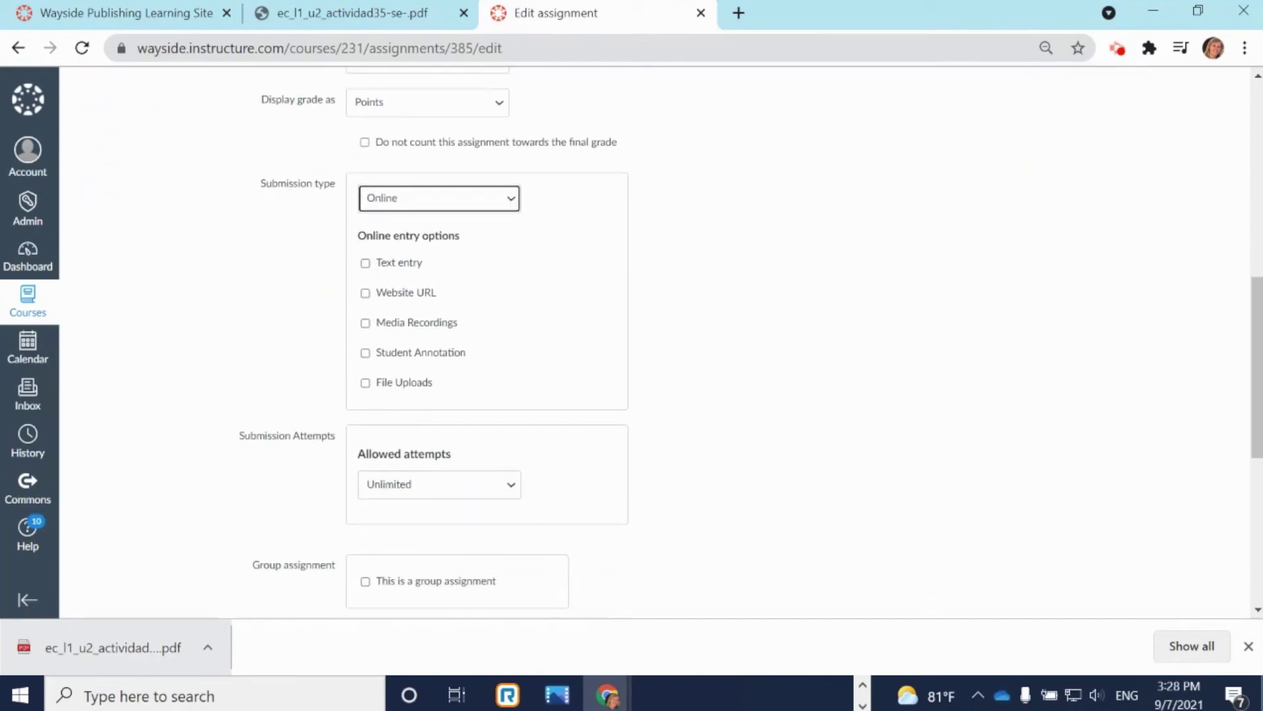
{"action": "left_click", "coordinate": [365, 385]}
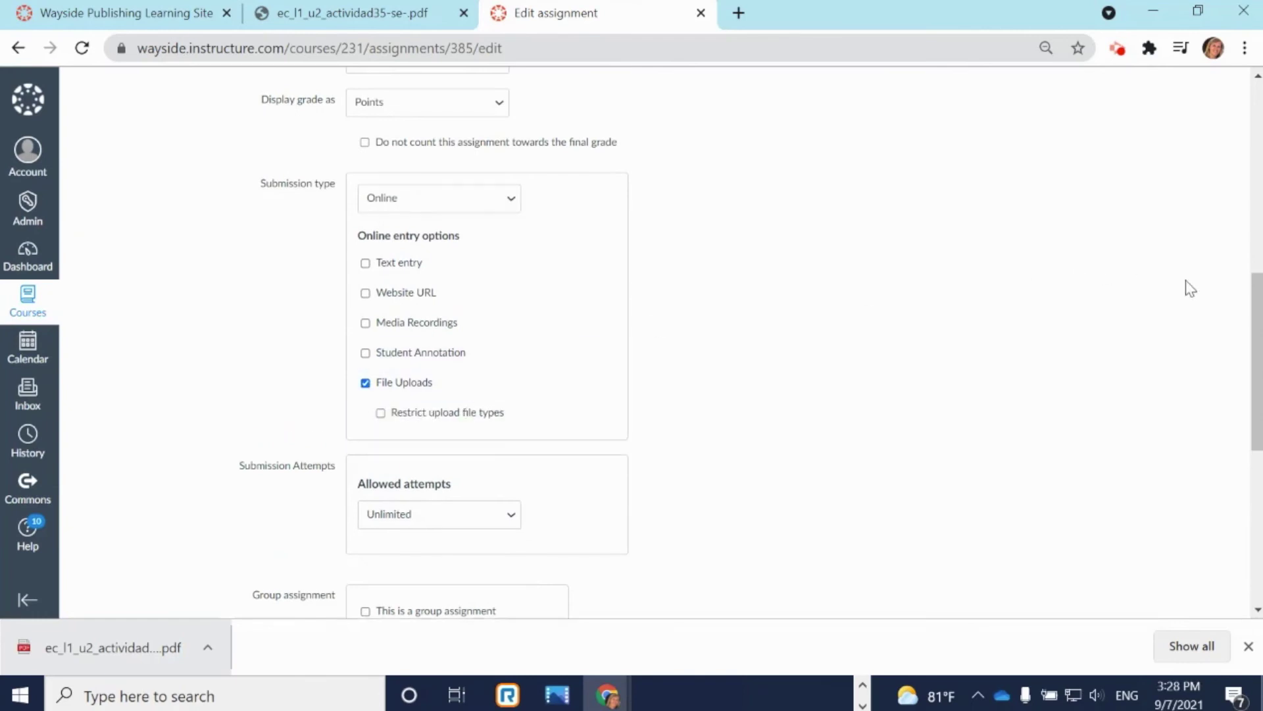
{"action": "left_click_drag", "start_coordinate": [1256, 310], "coordinate": [1255, 462]}
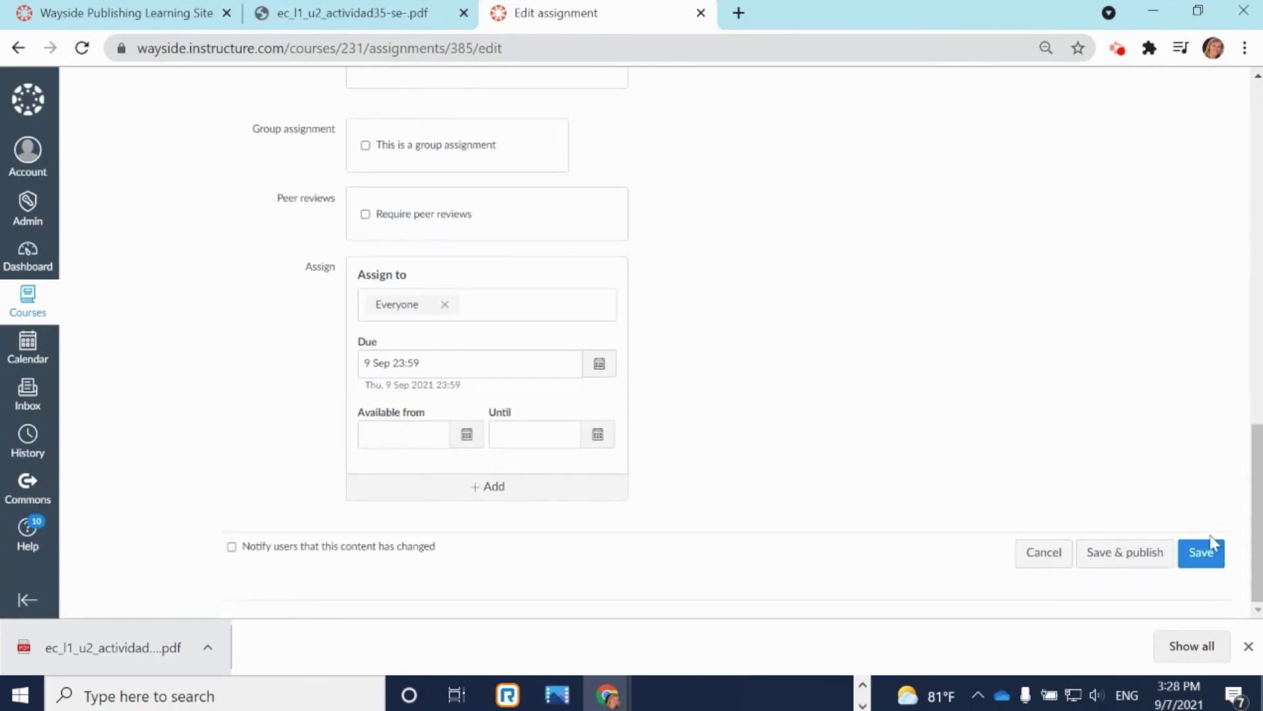
{"action": "left_click", "coordinate": [1122, 553]}
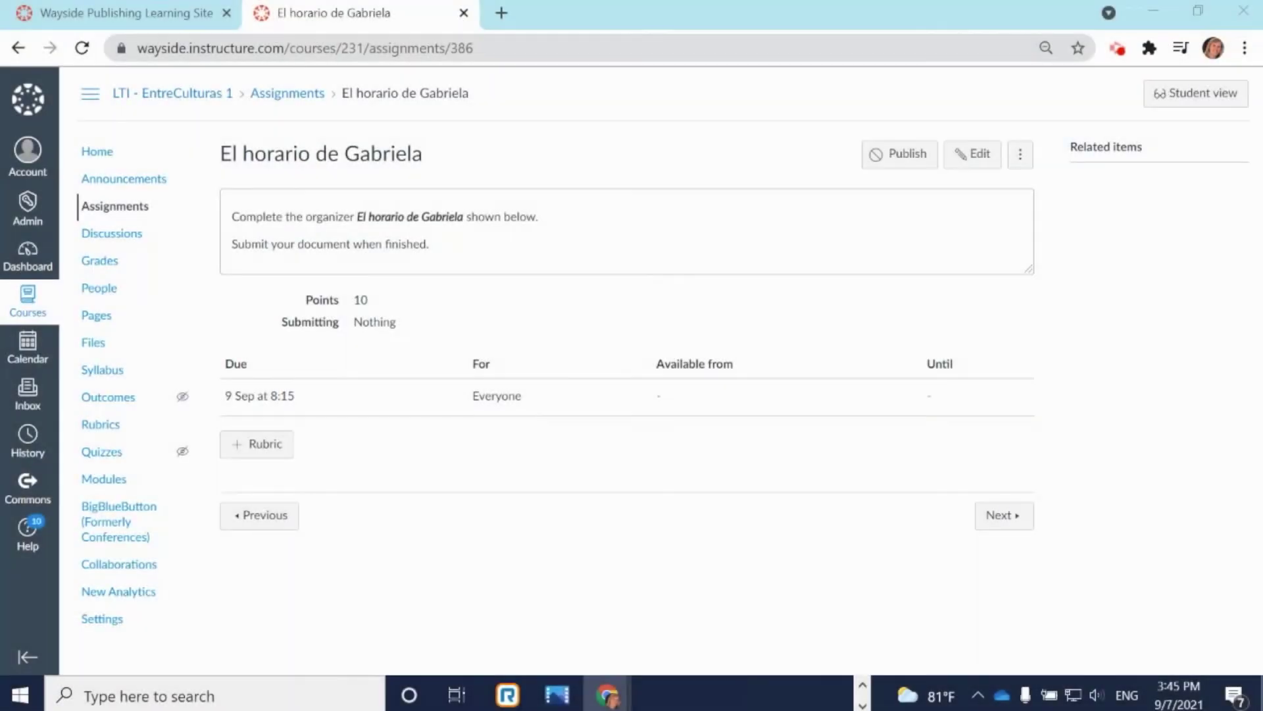
Edit the El horario de Gabriela assignment with the "shown below" instructions and set its submission type to Online with Student Annotation.
{"action": "left_click", "coordinate": [969, 164]}
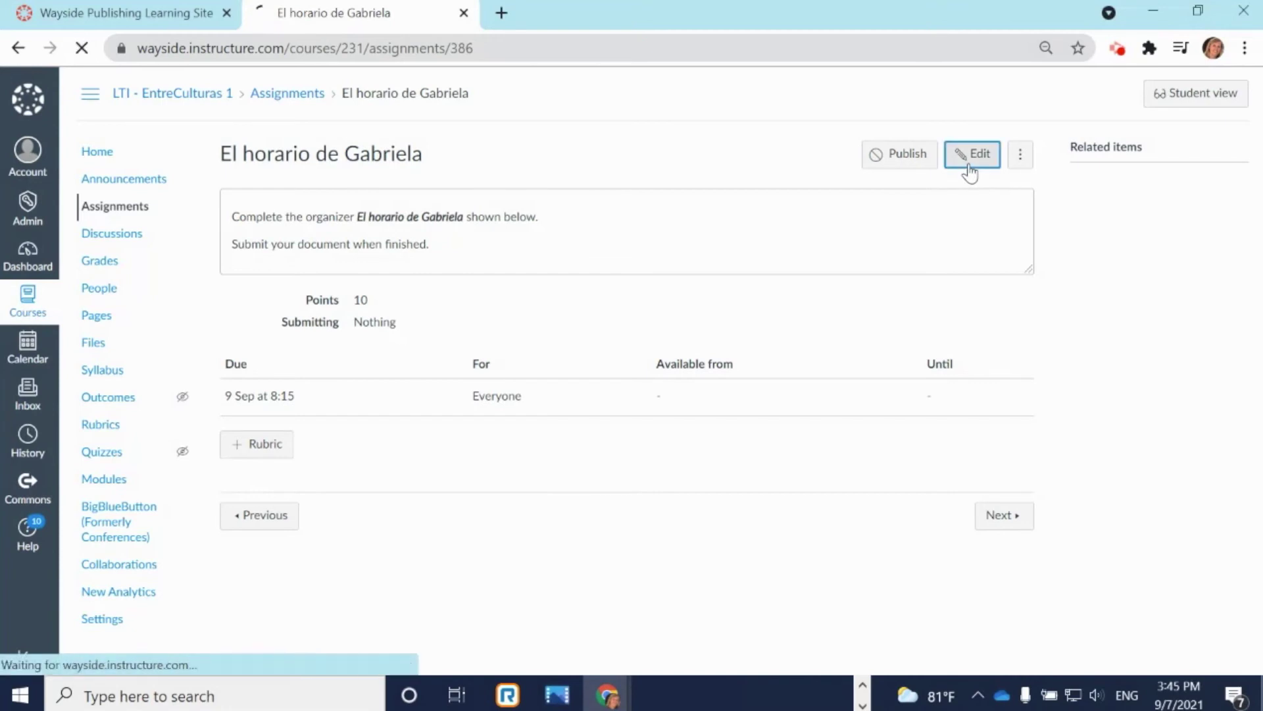
{"action": "scroll", "coordinate": [938, 175], "scroll_direction": "down", "scroll_amount": 8}
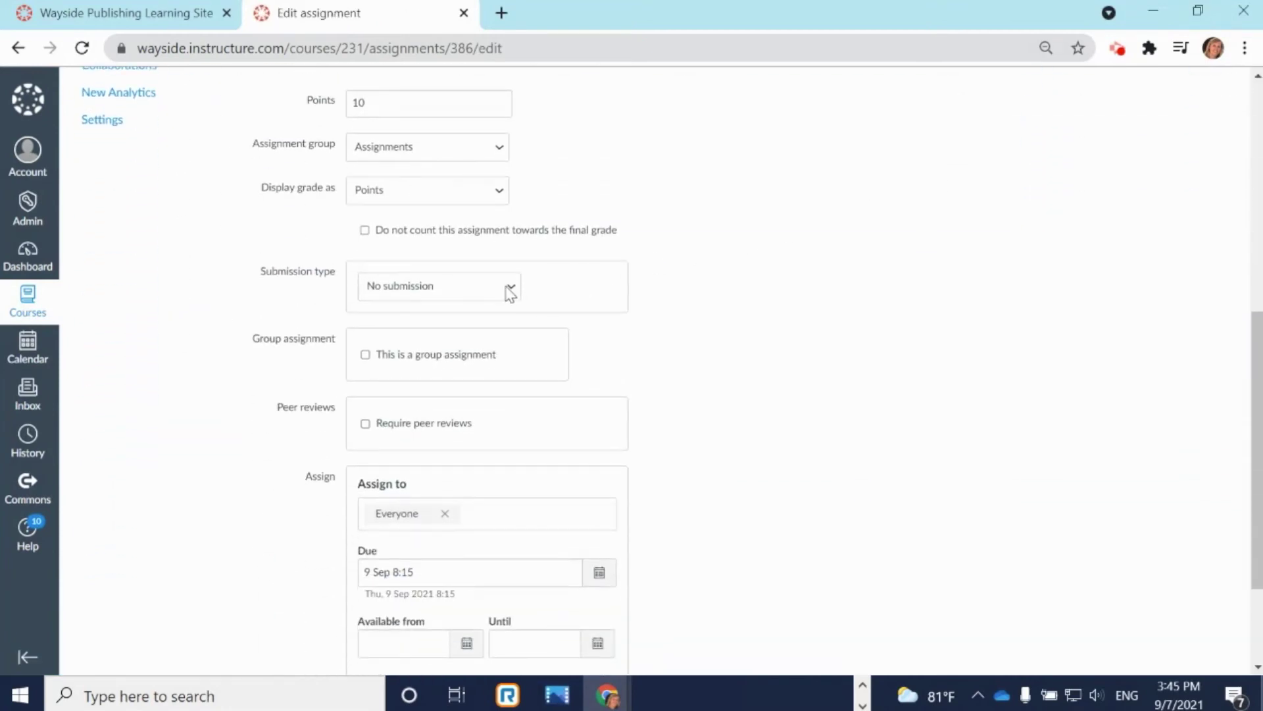
{"action": "left_click", "coordinate": [510, 290]}
{"action": "left_click", "coordinate": [497, 329]}
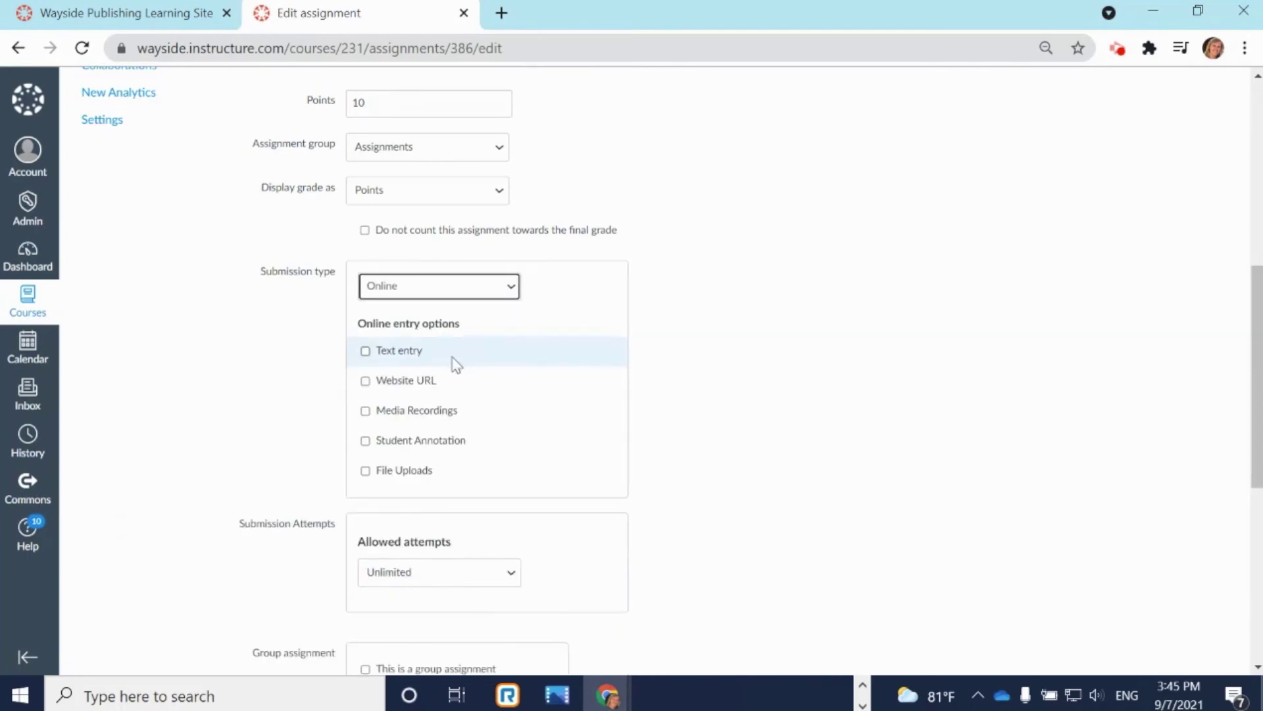
{"action": "left_click", "coordinate": [366, 447]}
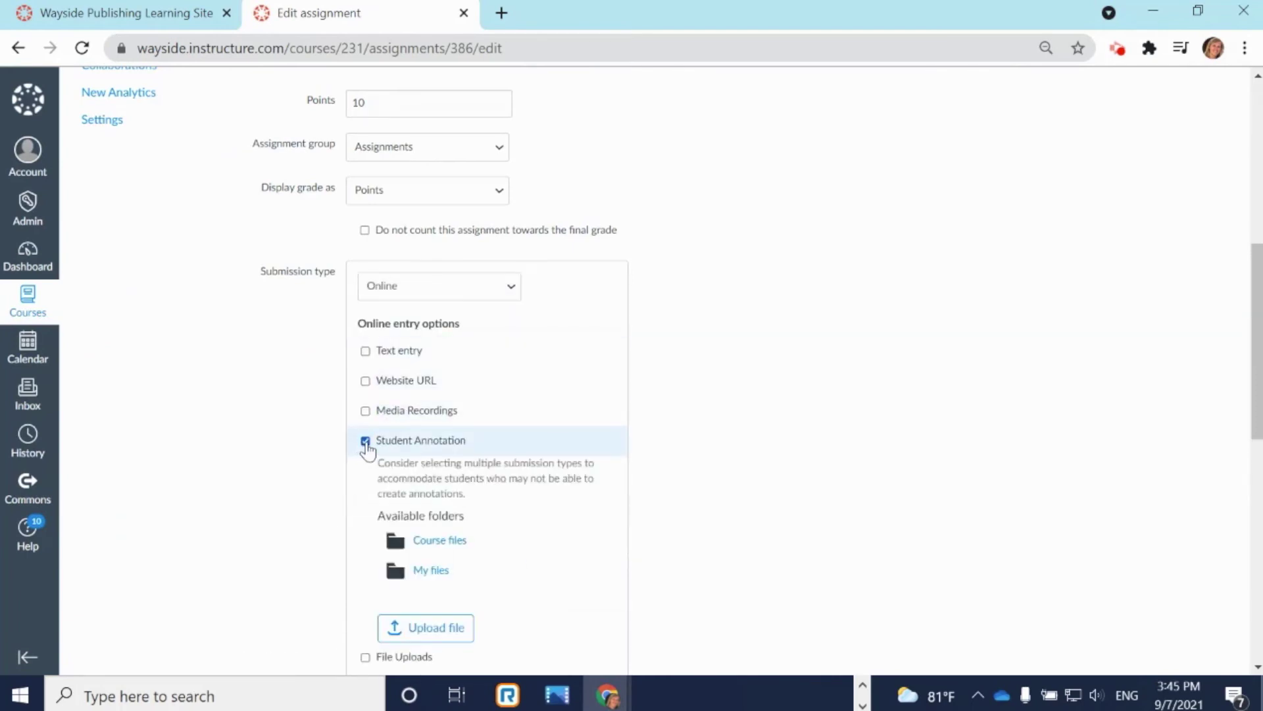
Choose ec_l1_u2_actividad35-se-.pdf from the course's Uploaded Media folder as the annotation document, and save and publish the assignment.
{"action": "left_click", "coordinate": [430, 552]}
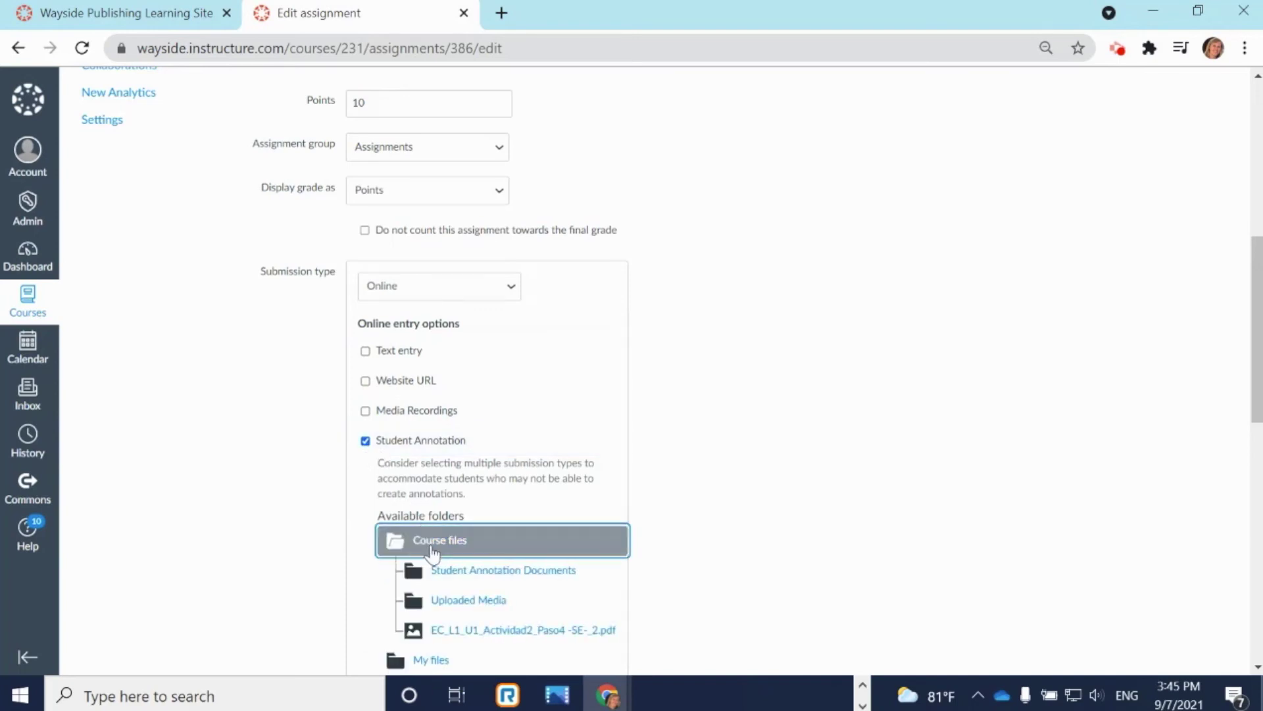
{"action": "left_click", "coordinate": [451, 600]}
{"action": "scroll", "coordinate": [451, 604], "scroll_direction": "down", "scroll_amount": 3}
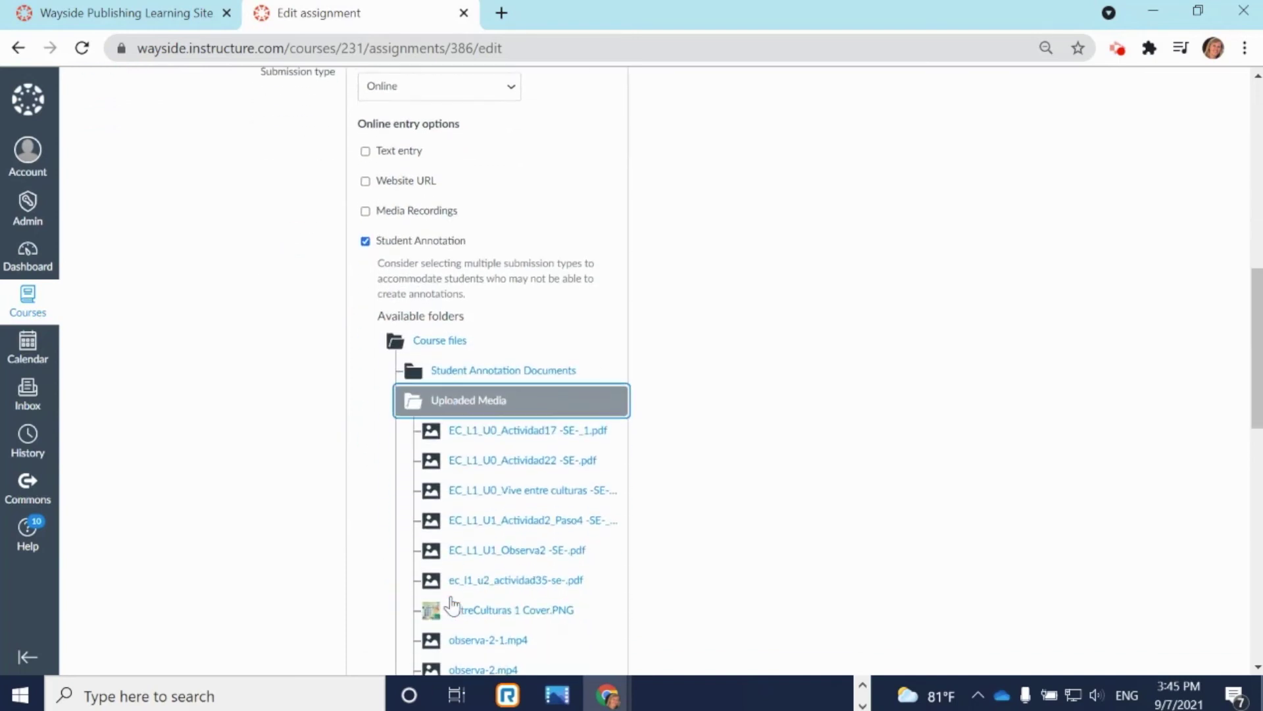
{"action": "left_click", "coordinate": [456, 588]}
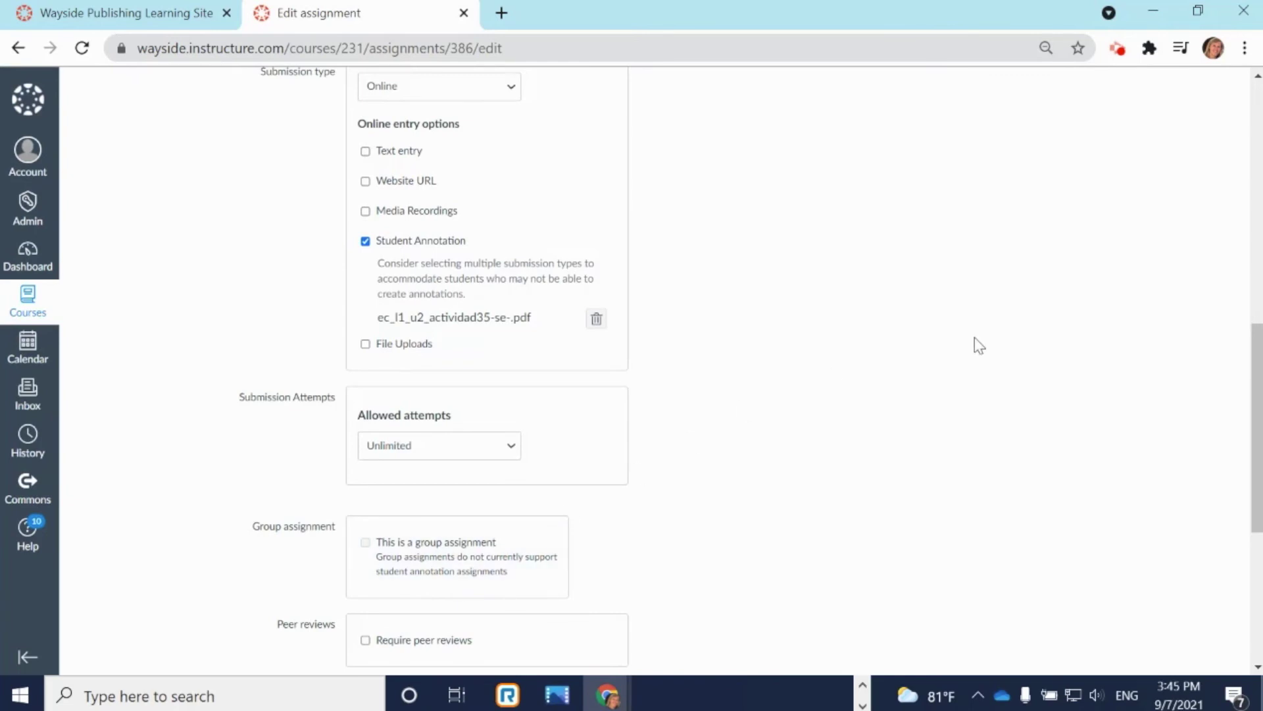
{"action": "left_click_drag", "start_coordinate": [1254, 403], "coordinate": [1254, 529]}
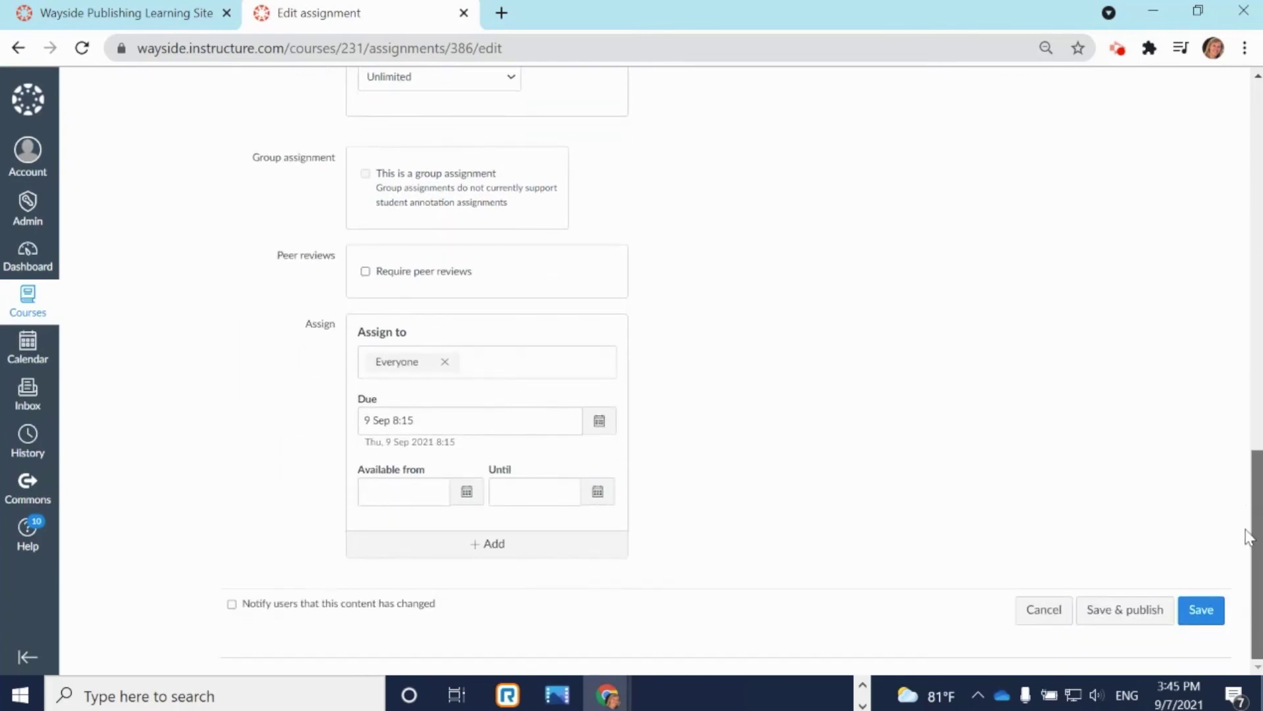
{"action": "left_click", "coordinate": [1122, 614]}
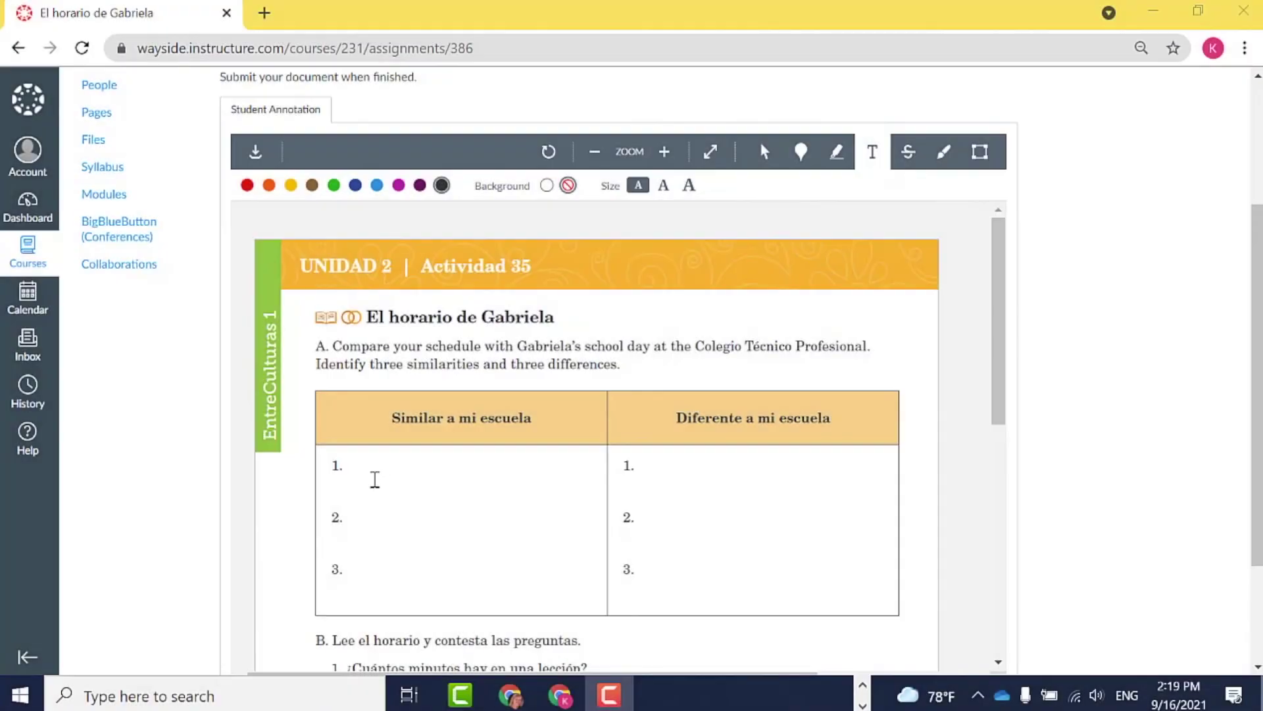
As the student, annotate the comparison table's first rows with "las clases" as the similarity and "los uniformes" as the difference.
{"action": "left_click", "coordinate": [367, 467]}
{"action": "type", "text": "las clases"}
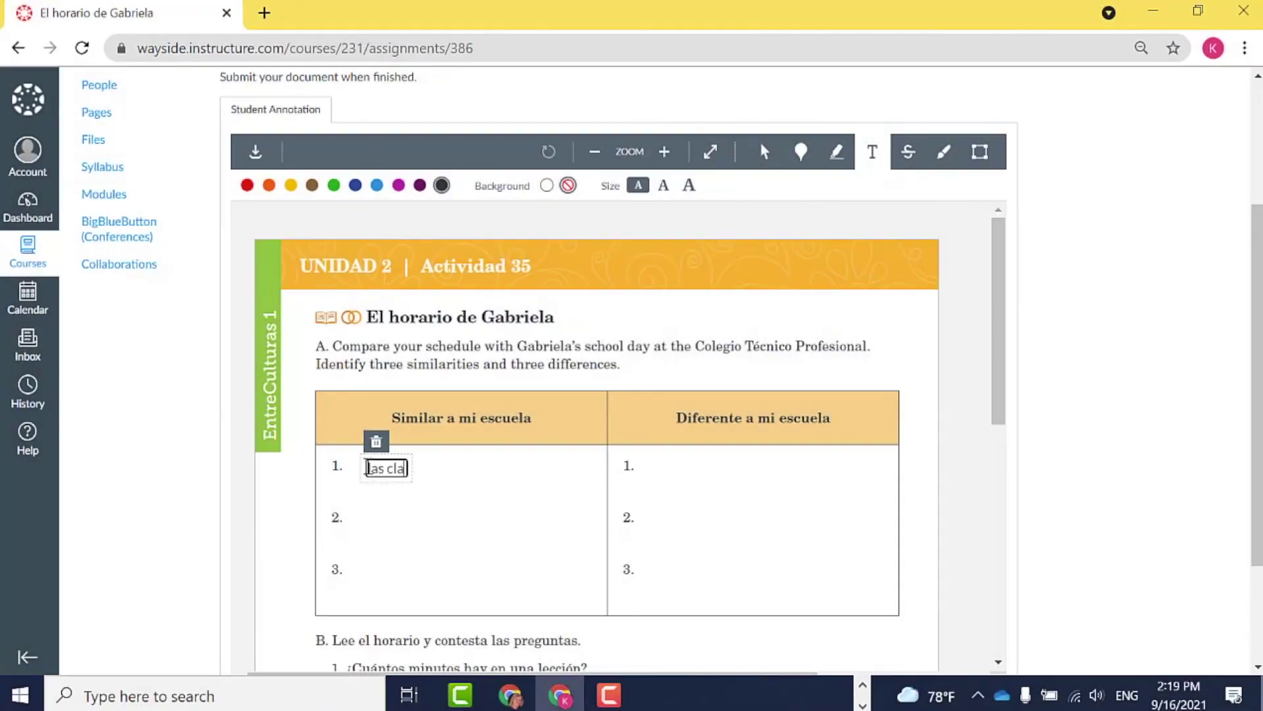
{"action": "left_click", "coordinate": [673, 464]}
{"action": "left_click", "coordinate": [673, 464]}
{"action": "type", "text": "lo"}
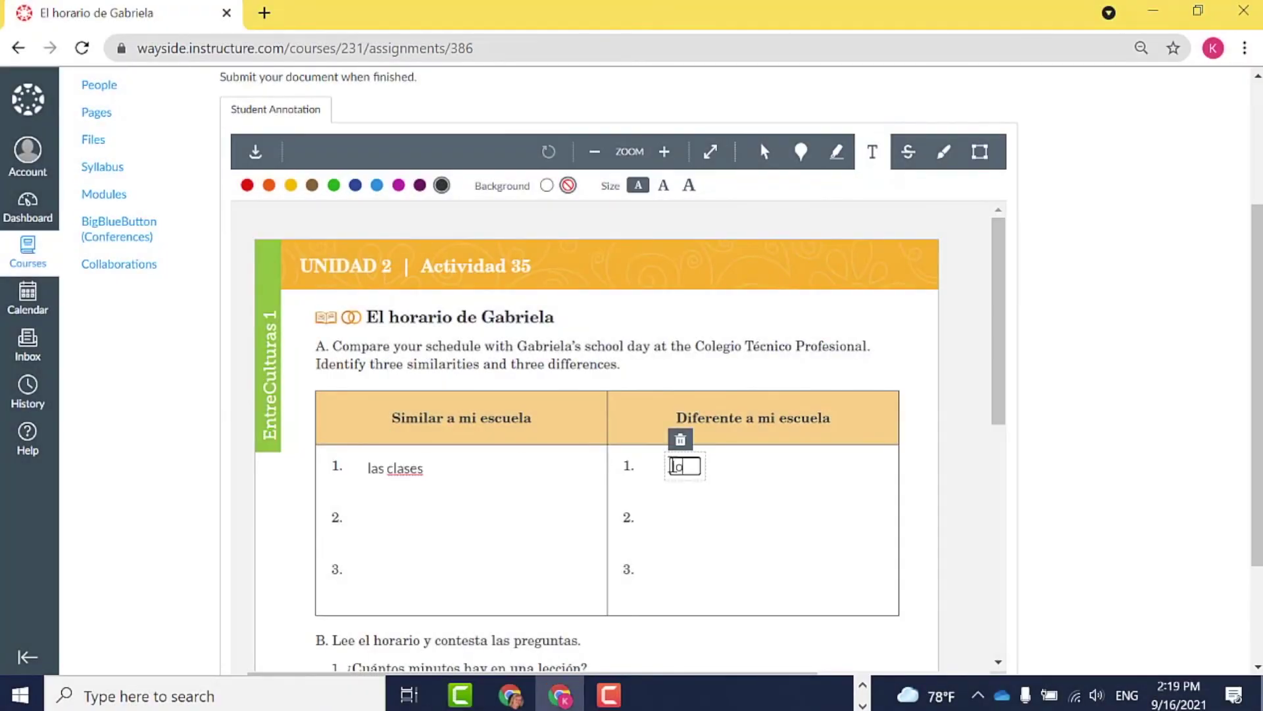
{"action": "type", "text": "s uniformes"}
Answer part B with 40 for question 1 and 12 for question 2, and submit the annotated assignment.
{"action": "scroll", "coordinate": [651, 504], "scroll_direction": "down", "scroll_amount": 3}
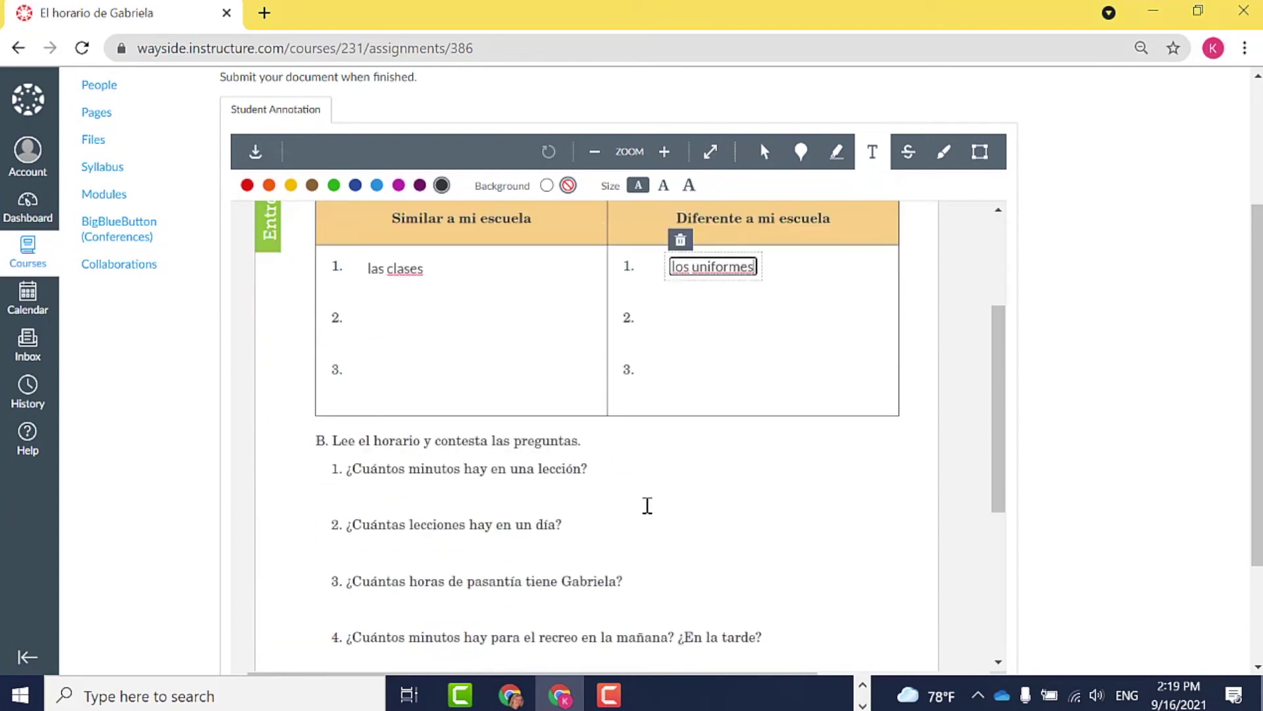
{"action": "left_click", "coordinate": [405, 487]}
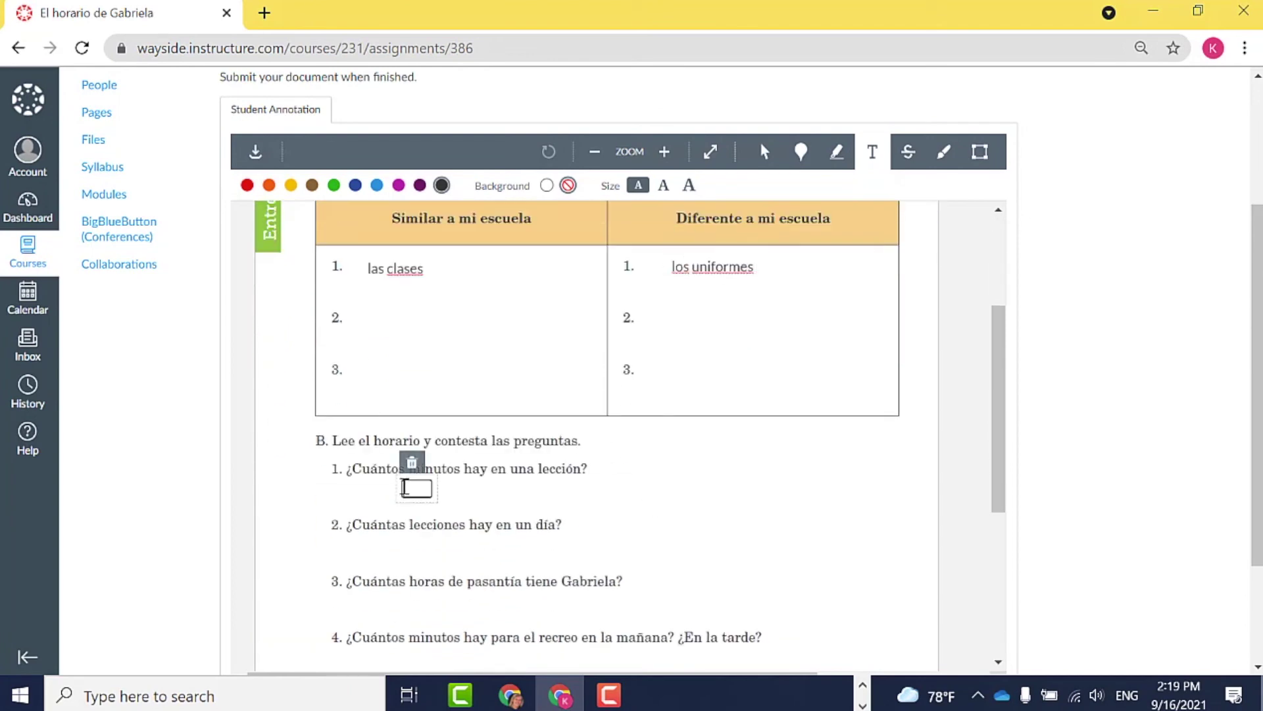
{"action": "left_click", "coordinate": [404, 546]}
{"action": "scroll", "coordinate": [826, 482], "scroll_direction": "down", "scroll_amount": 8}
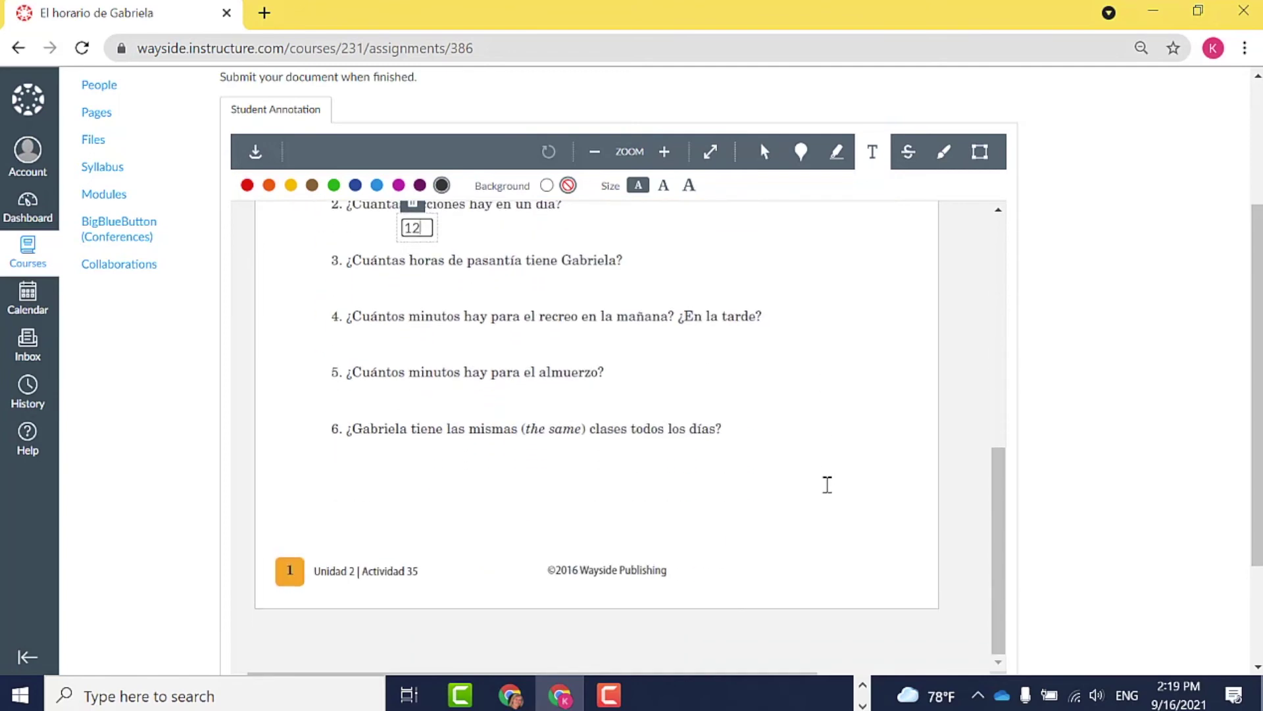
{"action": "left_click", "coordinate": [354, 549]}
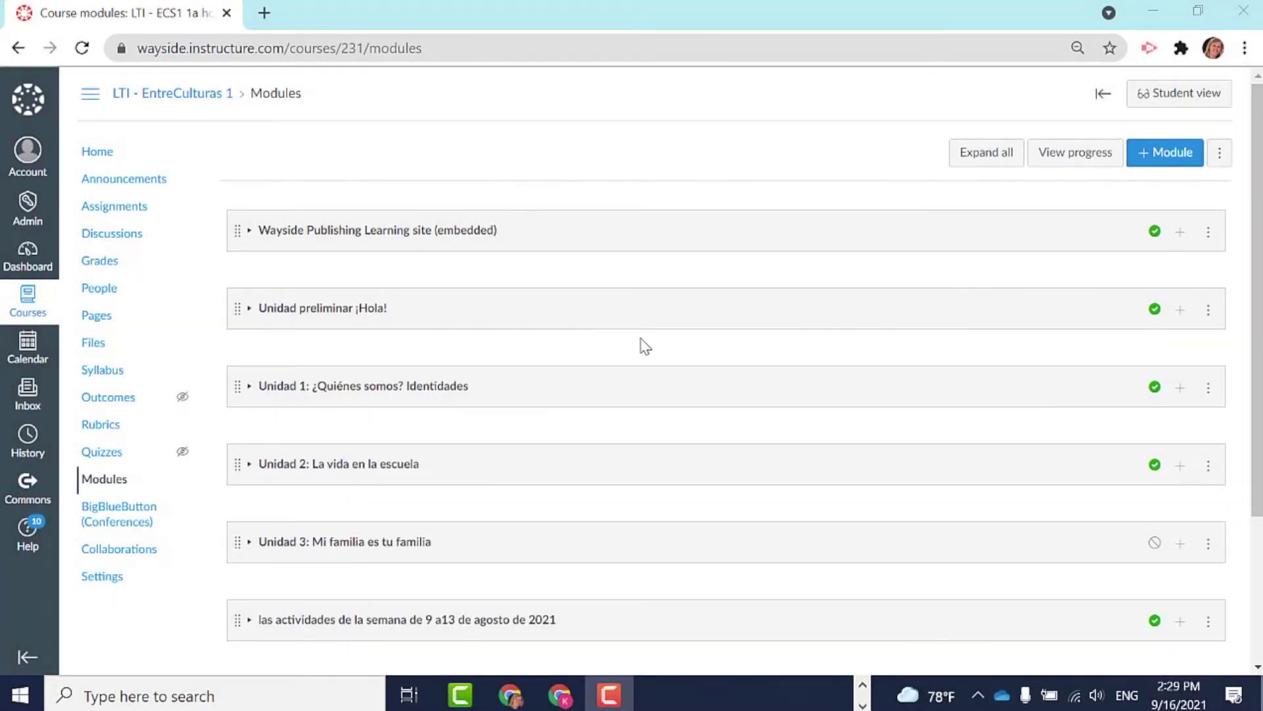
In the teacher account, find El horario de Gabriela in the gradebook and in the Unidad 2 module, and open the student's submission in SpeedGrader.
{"action": "left_click", "coordinate": [105, 265]}
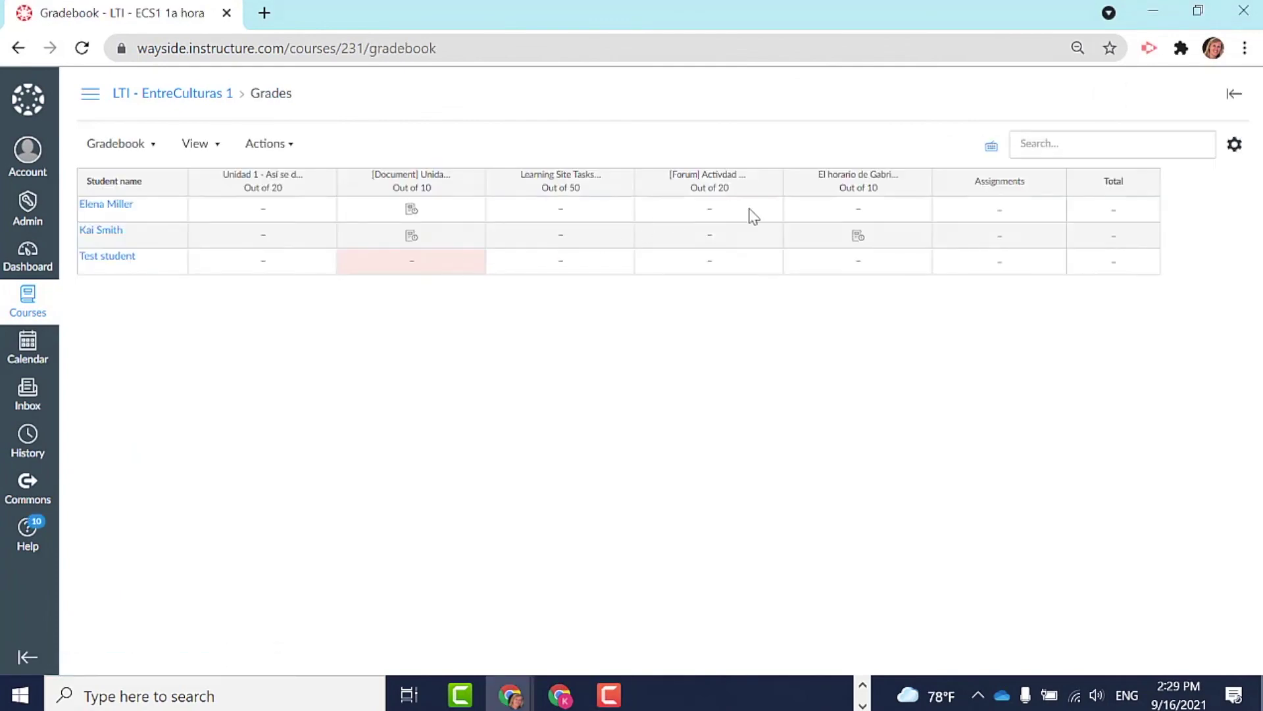
{"action": "left_click", "coordinate": [855, 176]}
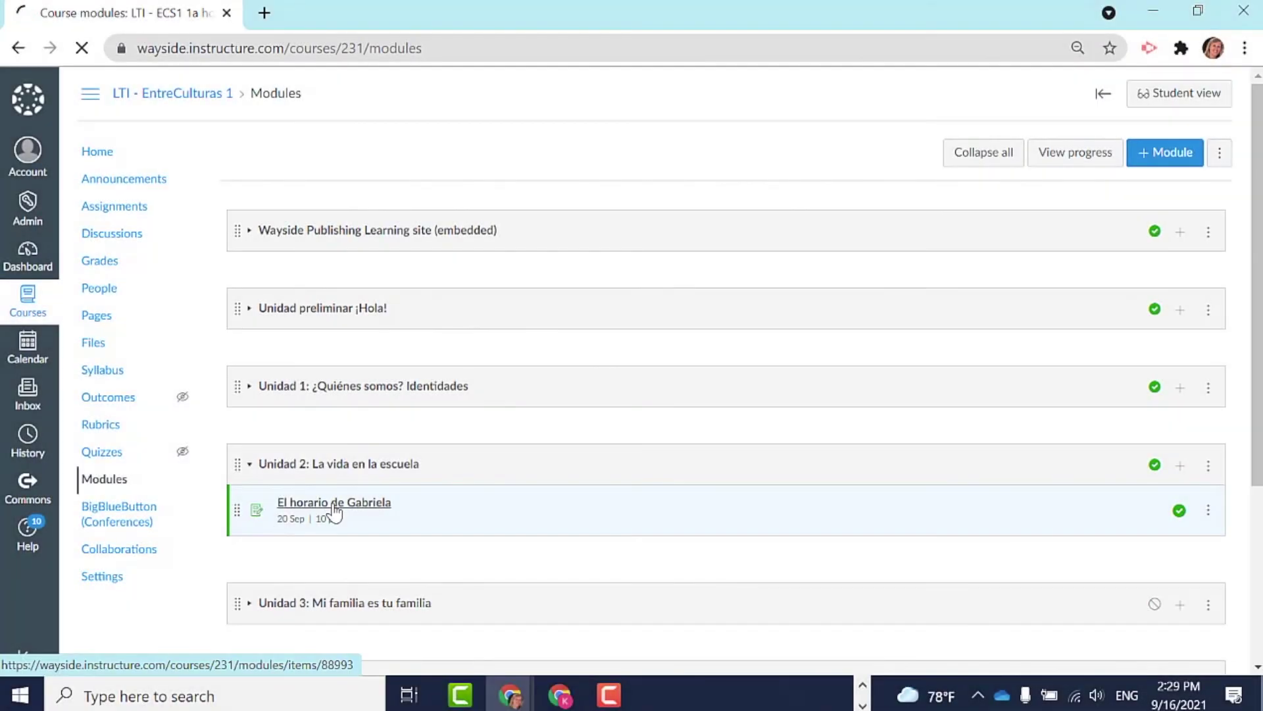
{"action": "left_click", "coordinate": [335, 507]}
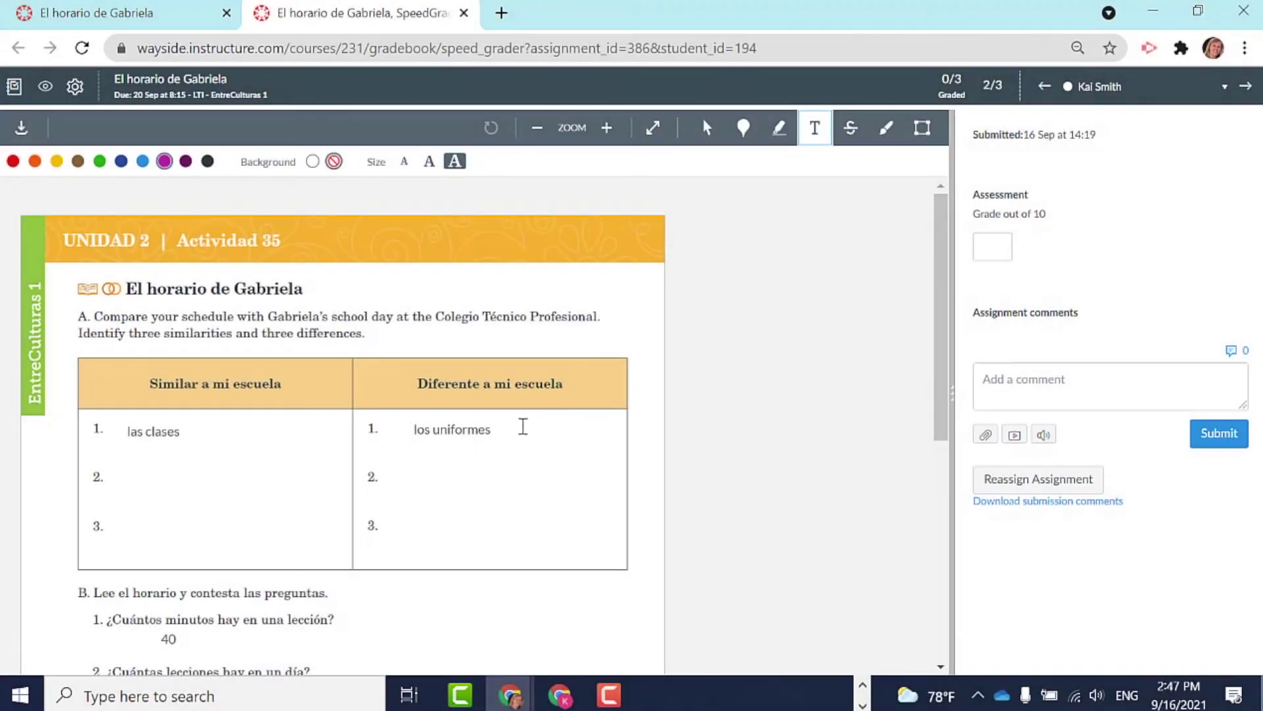
Annotate the submission with a ✓ beside "los uniformes" and a blue freehand loop around questions 3 to 5 commented "Incomplete".
{"action": "left_click", "coordinate": [523, 425]}
{"action": "type", "text": "✓"}
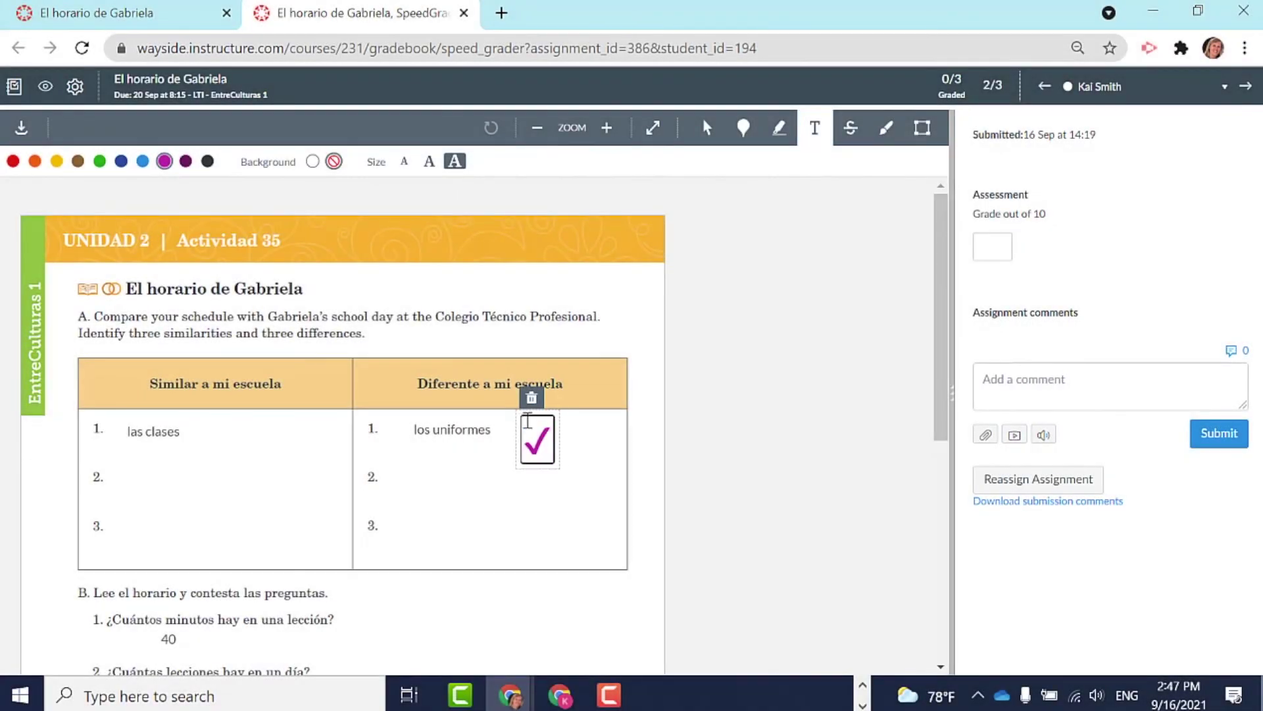
{"action": "scroll", "coordinate": [493, 468], "scroll_direction": "down", "scroll_amount": 3}
{"action": "left_click", "coordinate": [886, 127]}
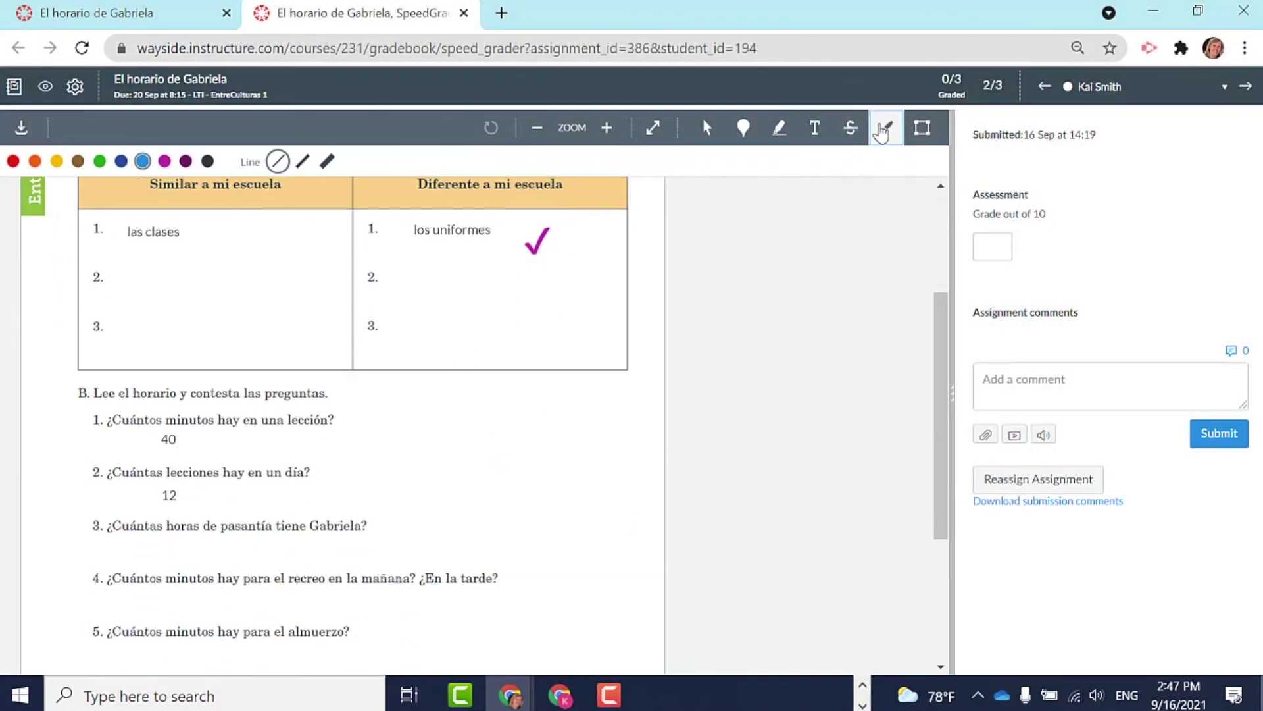
{"action": "mouse_move", "coordinate": [119, 495]}
{"action": "left_mouse_down"}
{"action": "mouse_move", "coordinate": [99, 516]}
{"action": "mouse_move", "coordinate": [102, 644]}
{"action": "mouse_move", "coordinate": [119, 496]}
{"action": "left_mouse_up"}
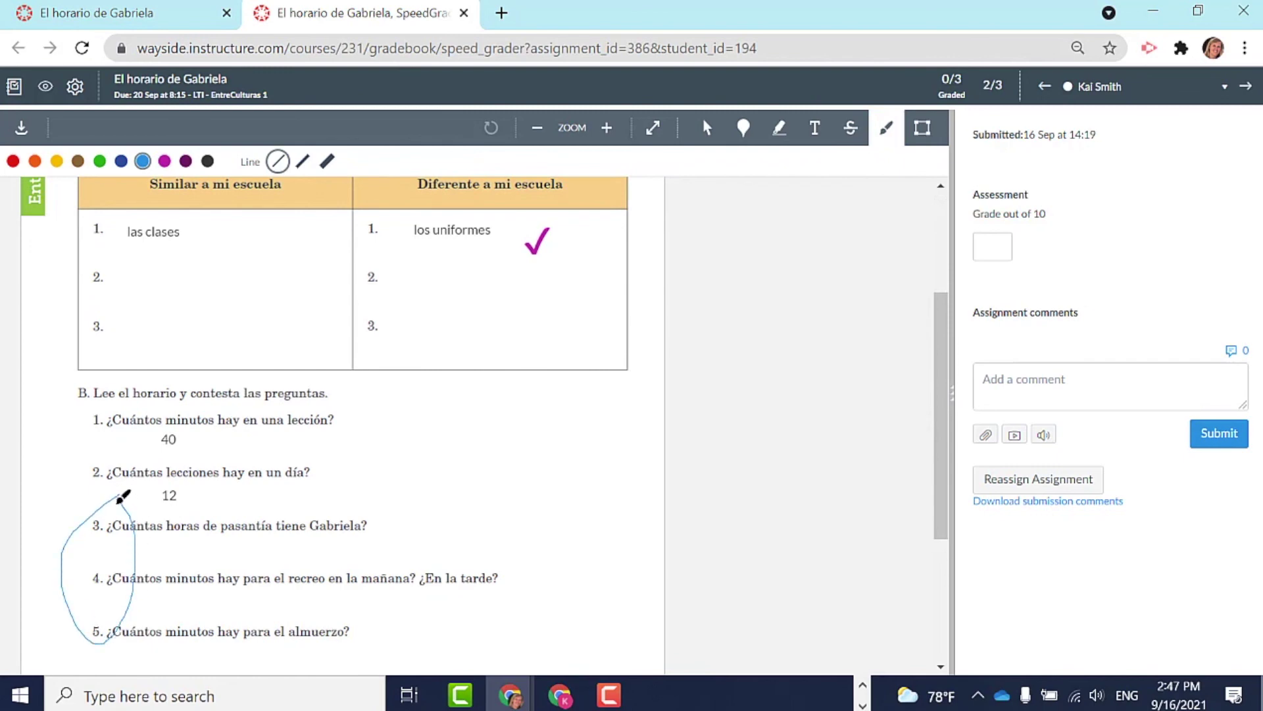
{"action": "left_click", "coordinate": [663, 503]}
{"action": "type", "text": "incomplete"}
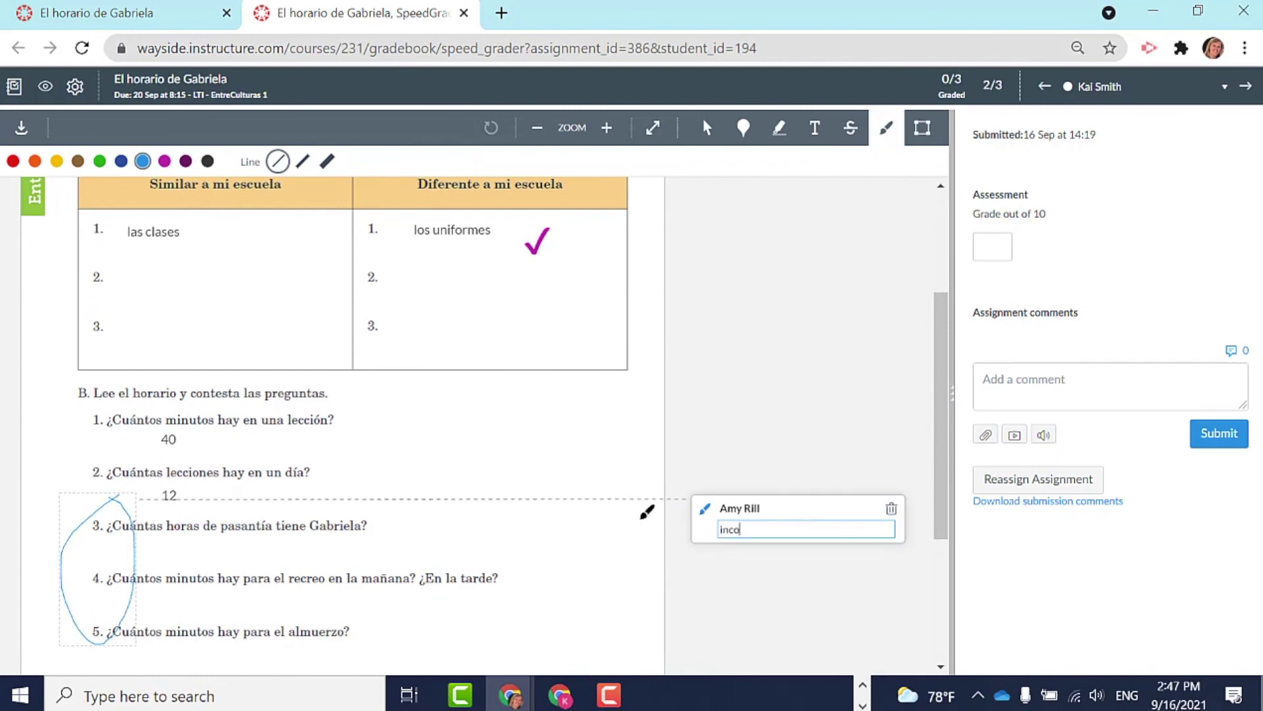
Submit the assignment comment "Please complete again and resubmit" and enter a grade of 5 out of 10.
{"action": "left_click", "coordinate": [1014, 379]}
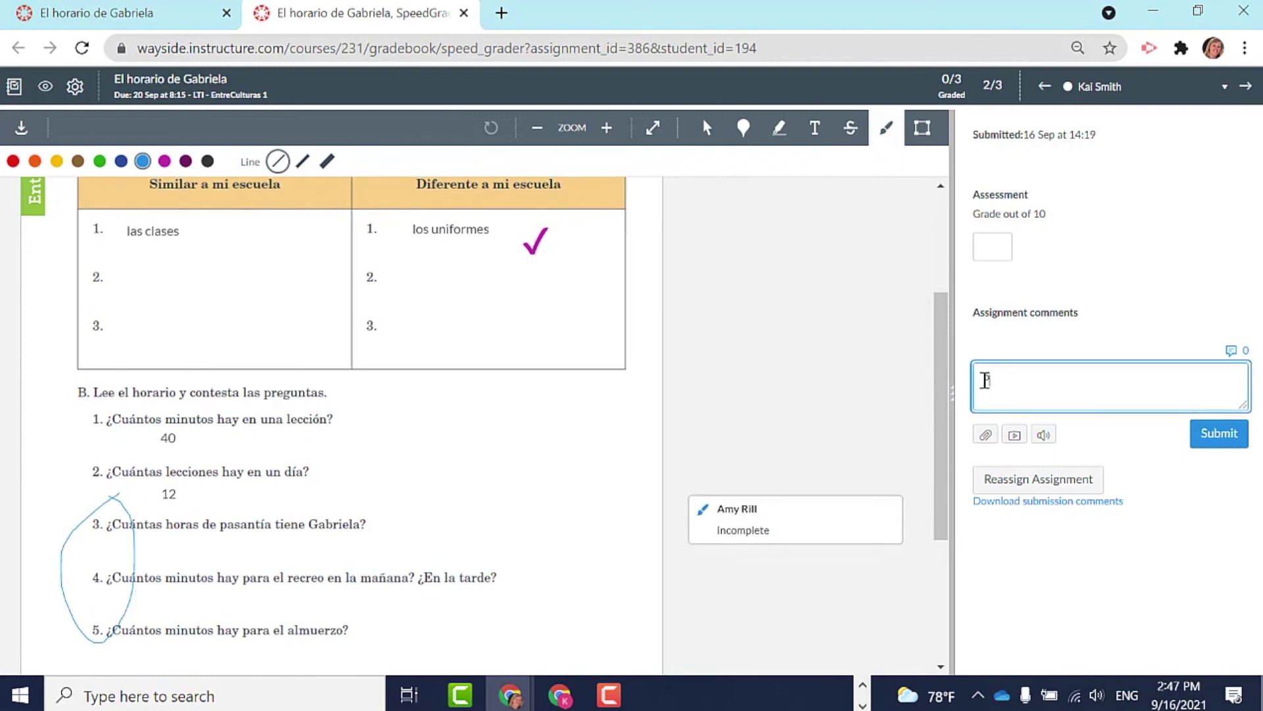
{"action": "type", "text": "Please complete again and resubmit"}
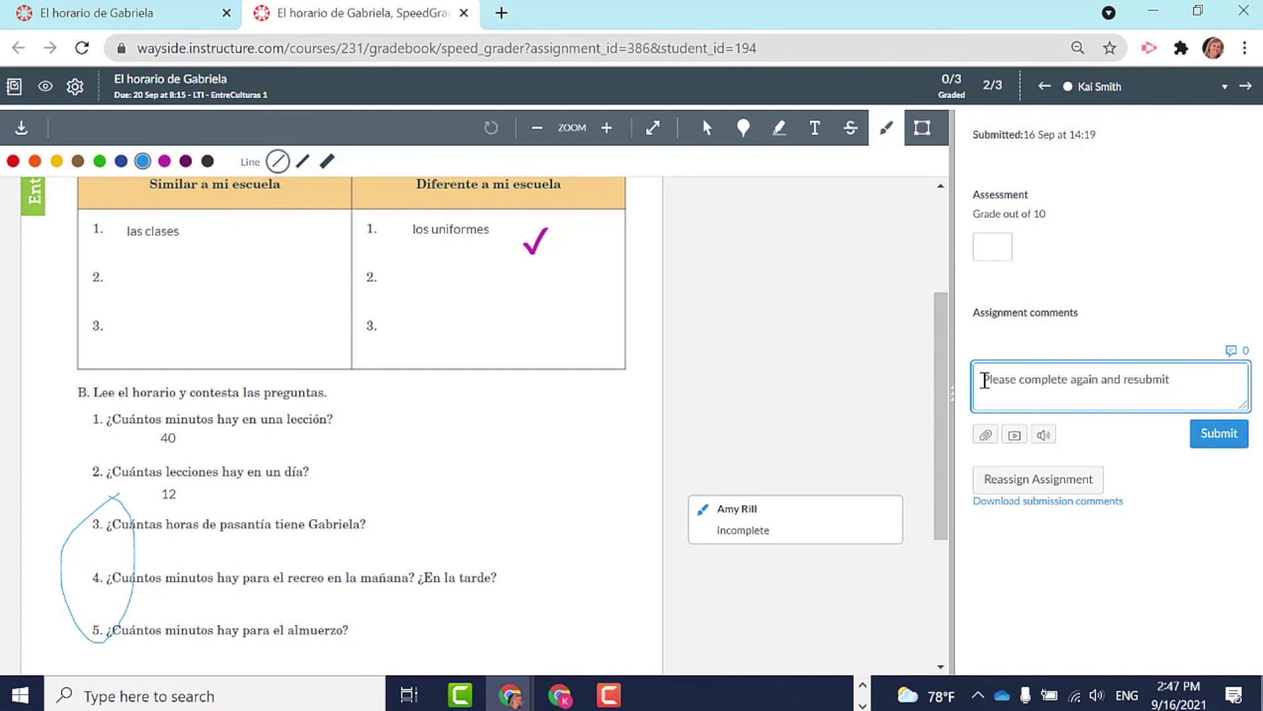
{"action": "left_click", "coordinate": [1220, 434]}
{"action": "left_click", "coordinate": [992, 246]}
{"action": "type", "text": "5"}
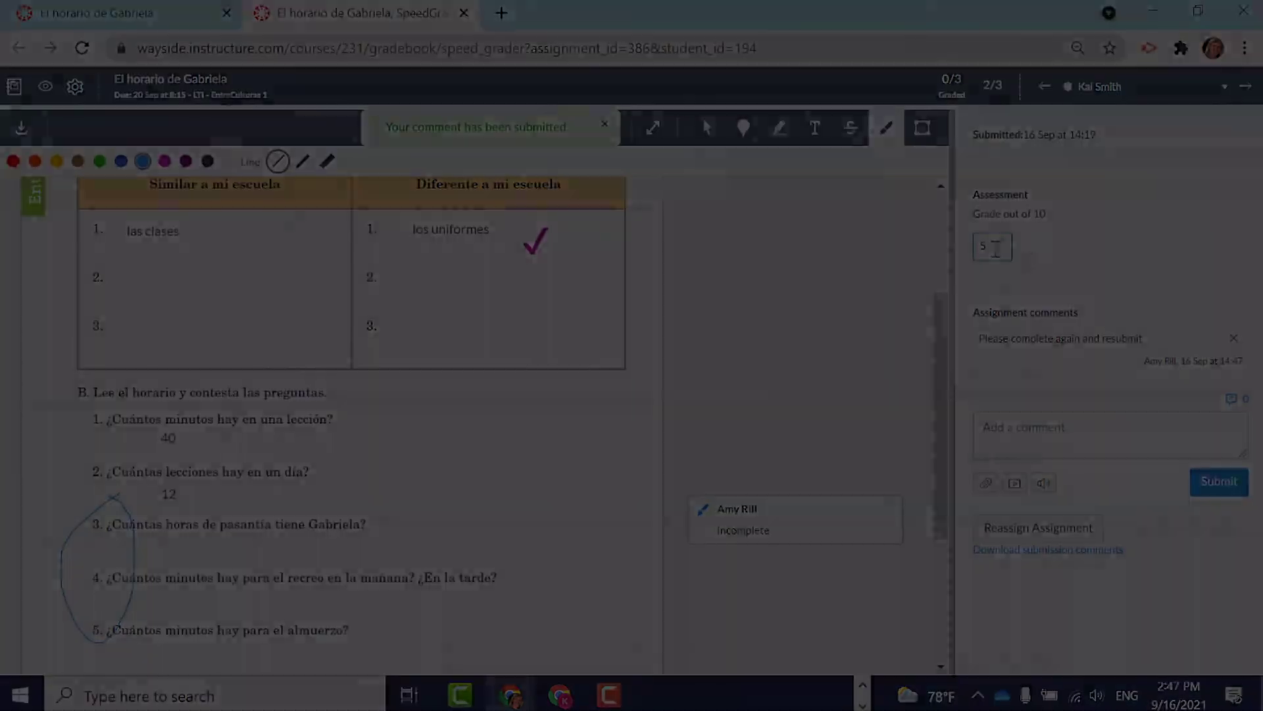